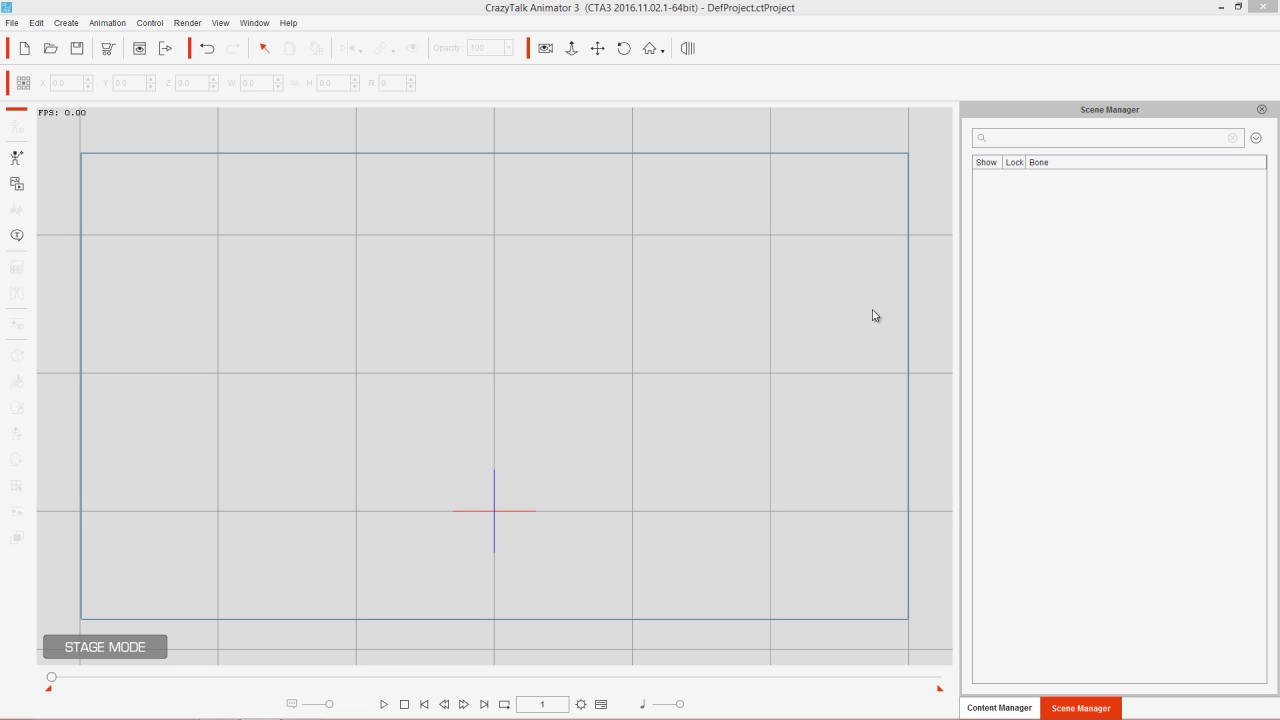
Create a new character from the scarecrow PNG image on the Desktop
click(801, 292)
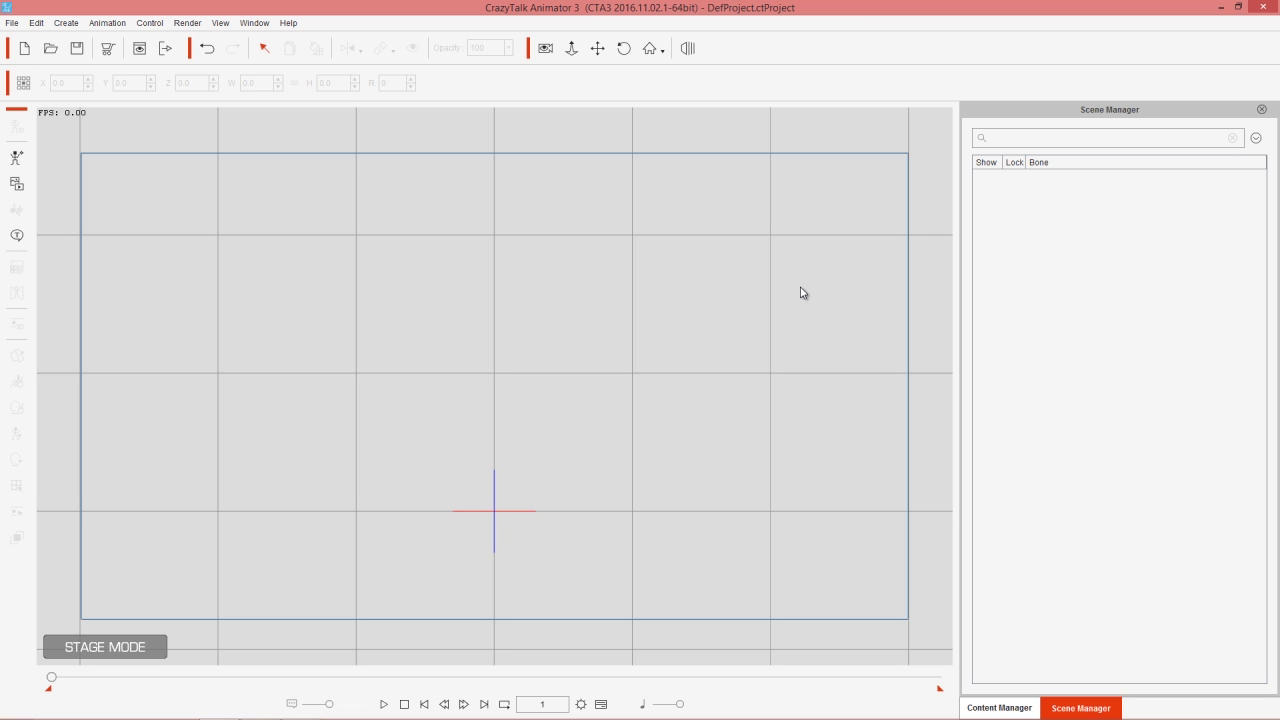
click(18, 161)
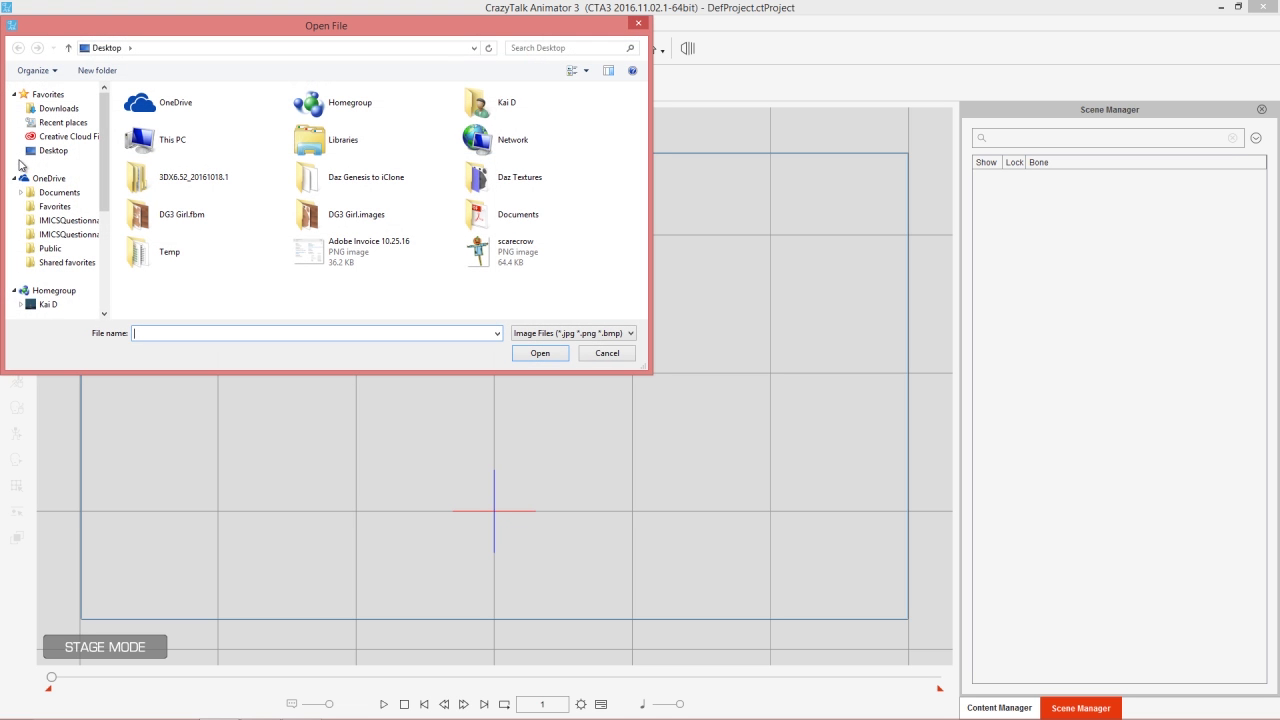
double_click(522, 258)
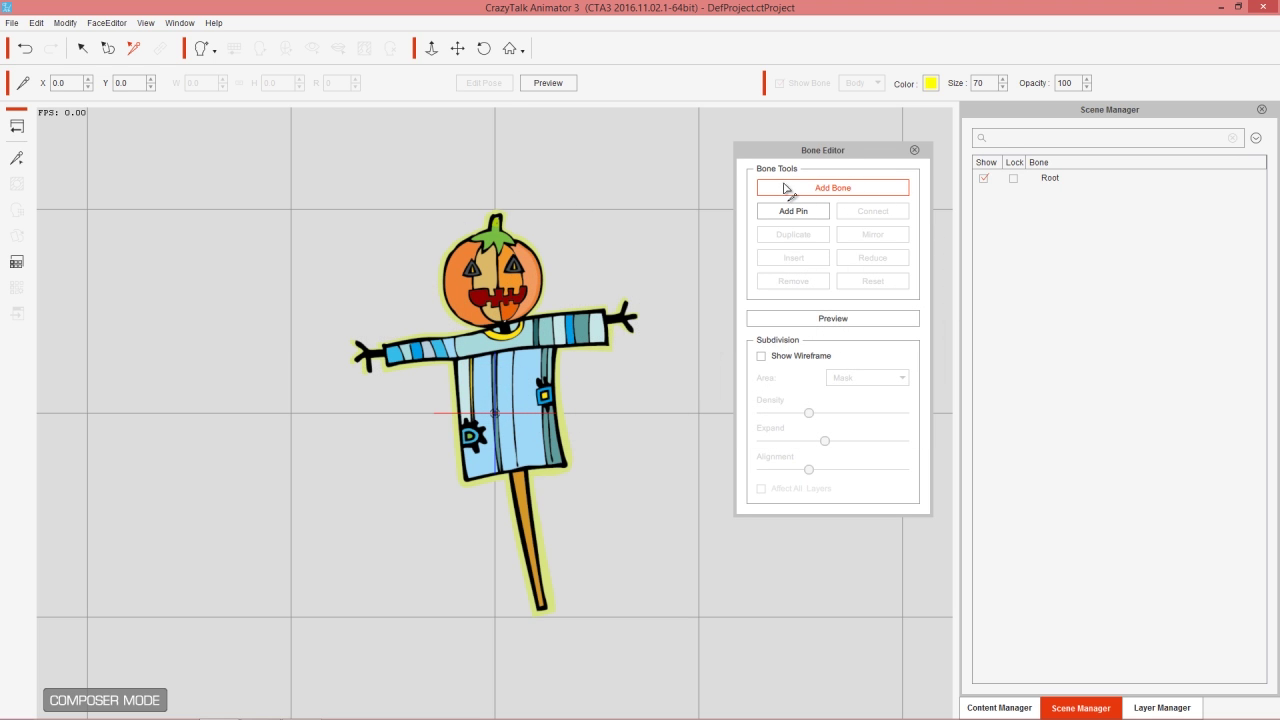
Add a bone chain running from the pole's bottom end up through the torso and neck to the pumpkin's stem
click(834, 190)
click(540, 605)
click(524, 517)
click(510, 427)
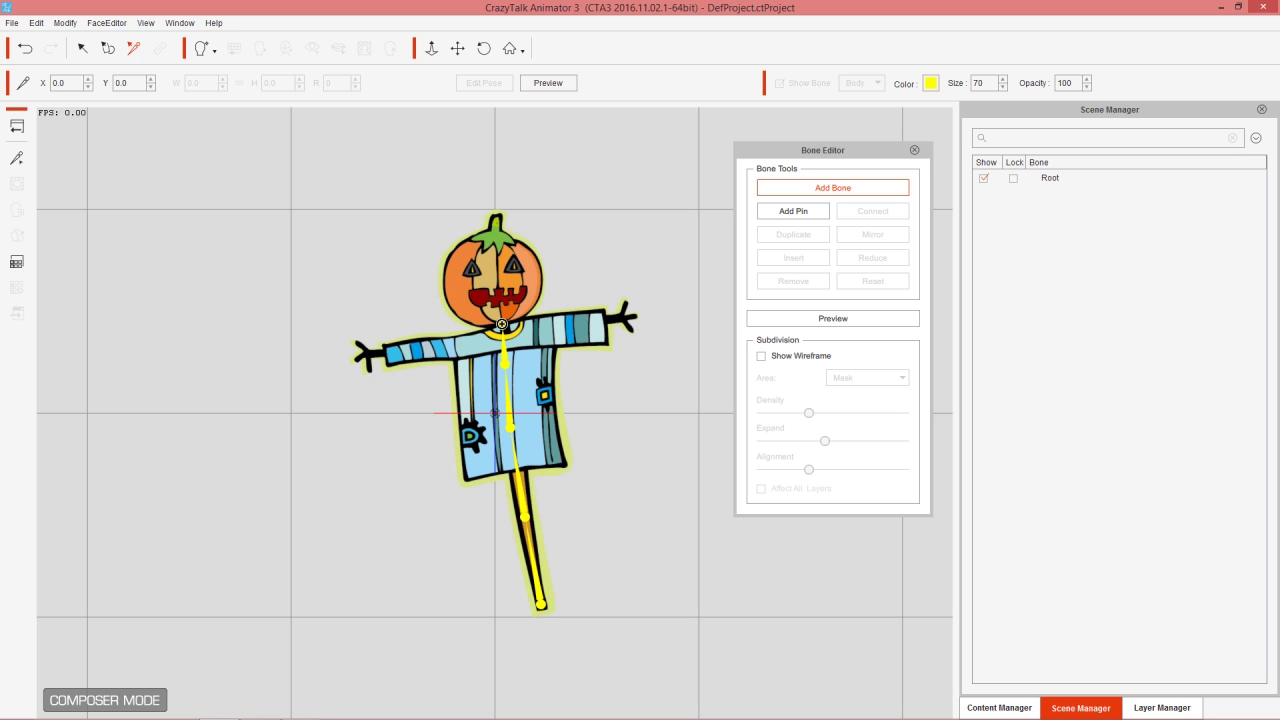
click(502, 324)
click(495, 227)
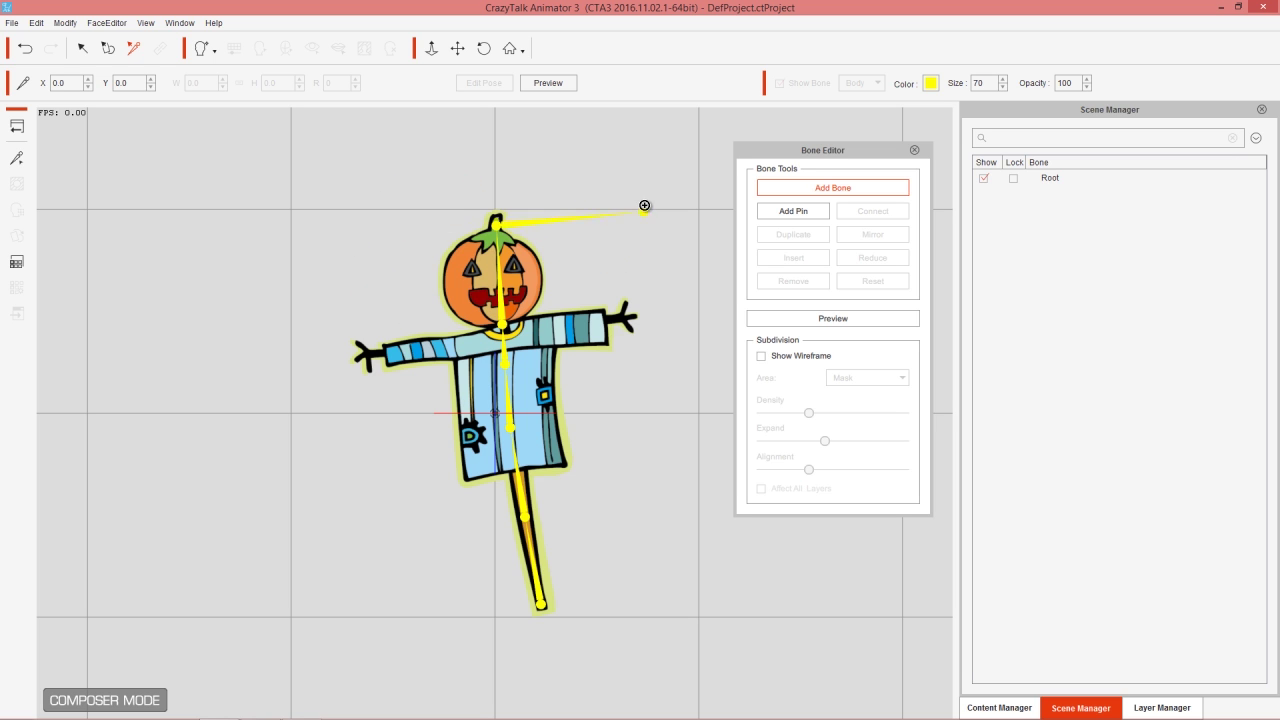
right_click(588, 176)
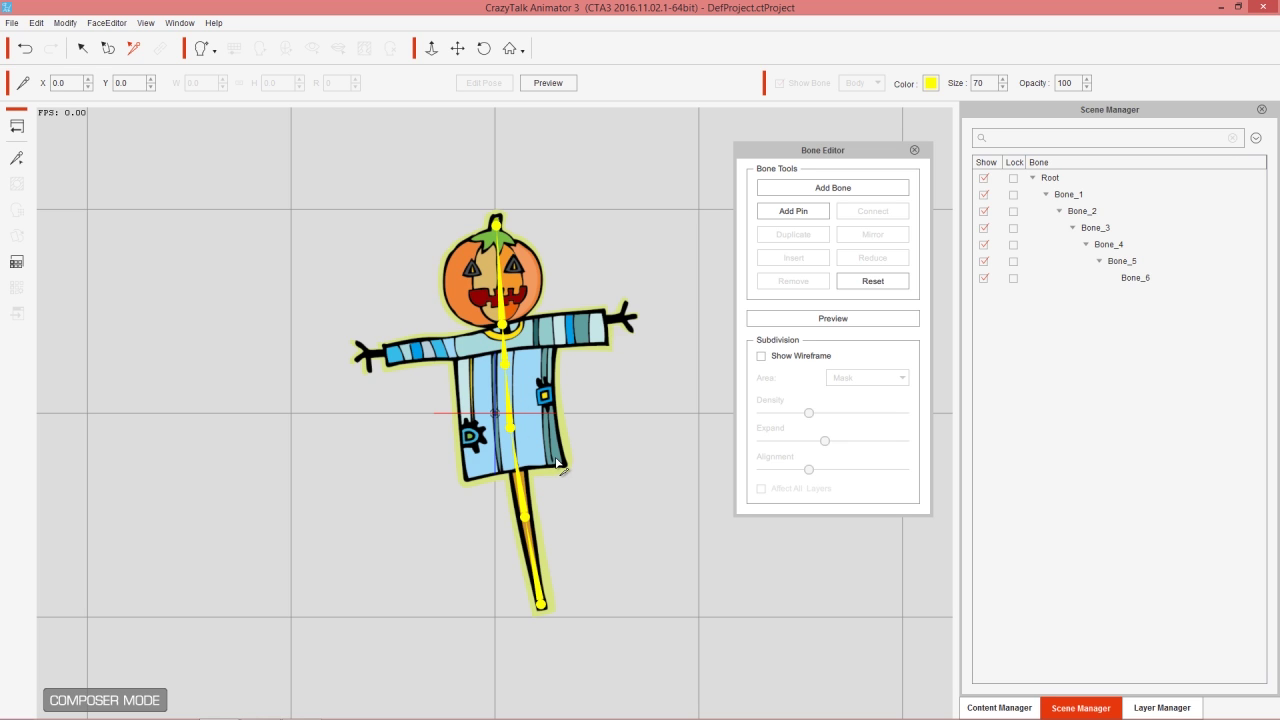
Preview the spine rig by moving the upper torso bone and the pole's middle bone
click(828, 320)
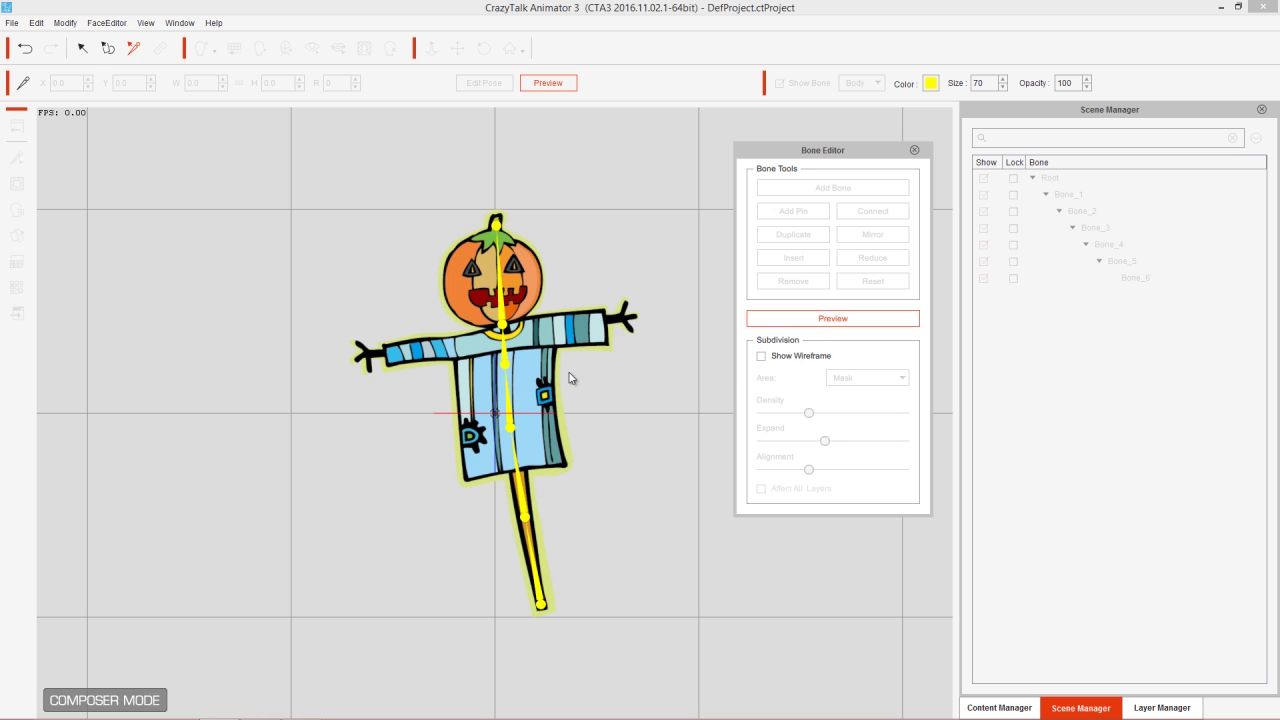
click(507, 387)
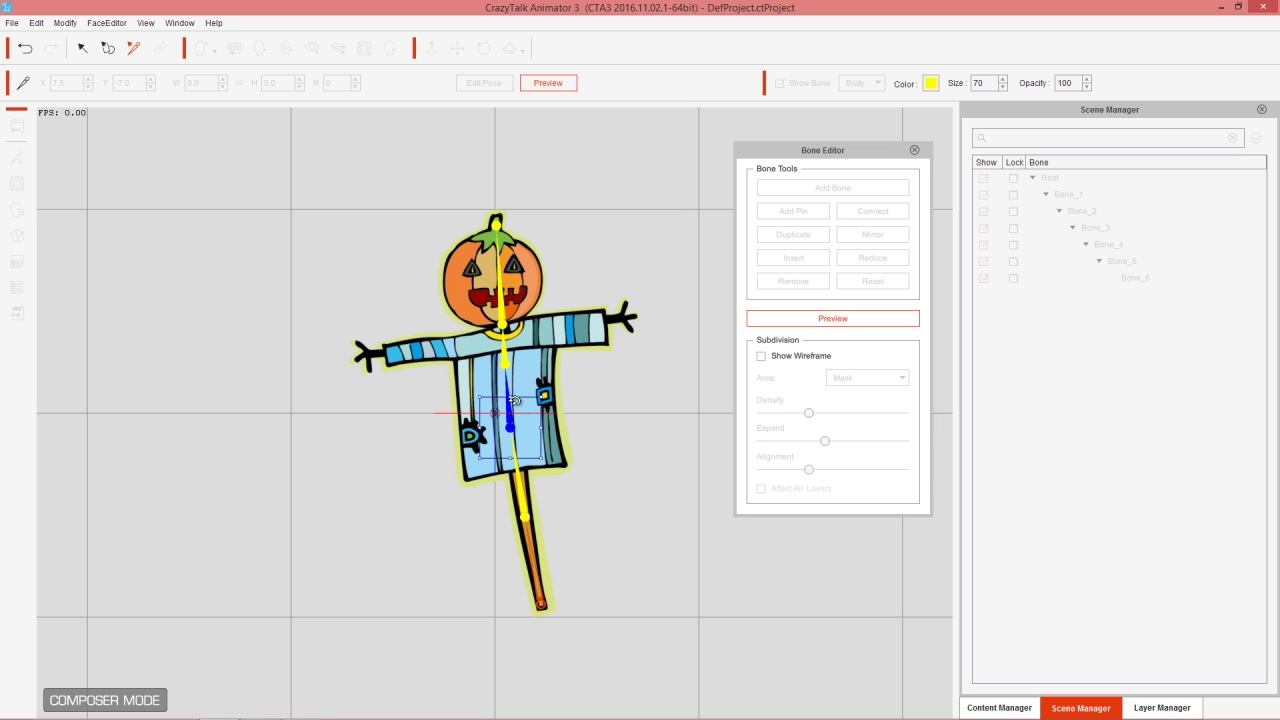
click(506, 345)
drag(511, 347, 536, 333)
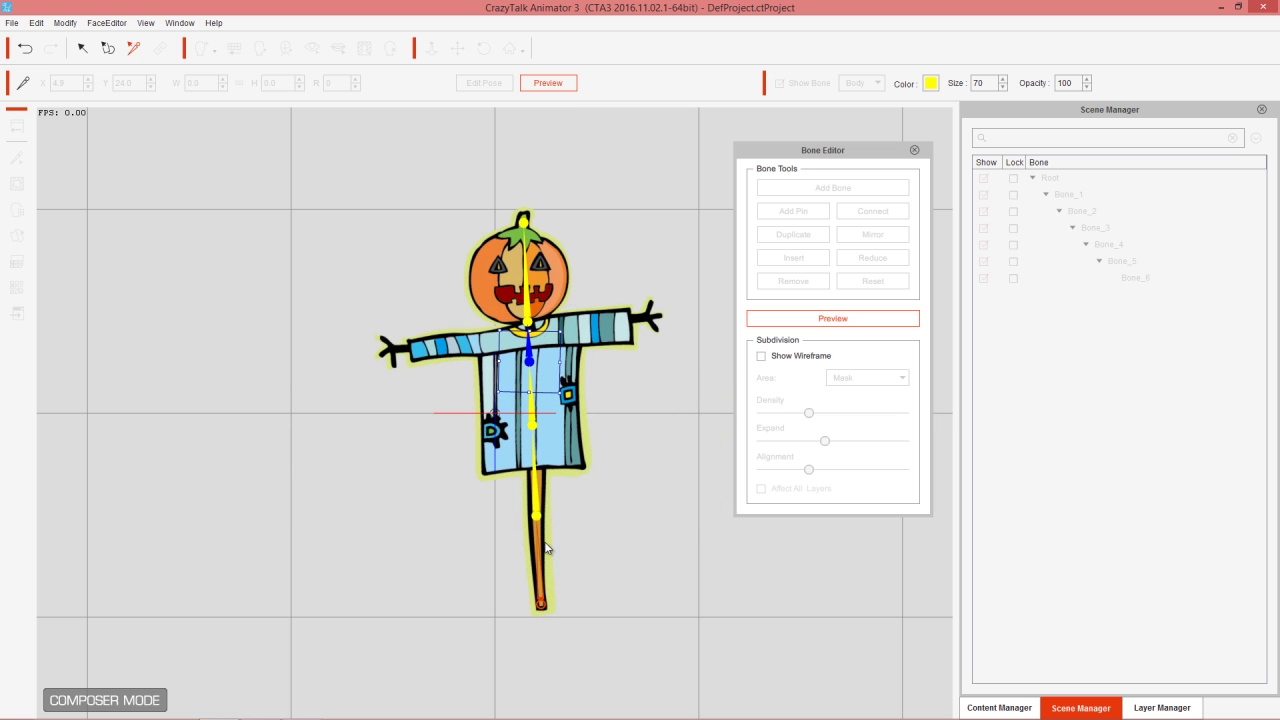
click(535, 500)
drag(543, 498, 565, 473)
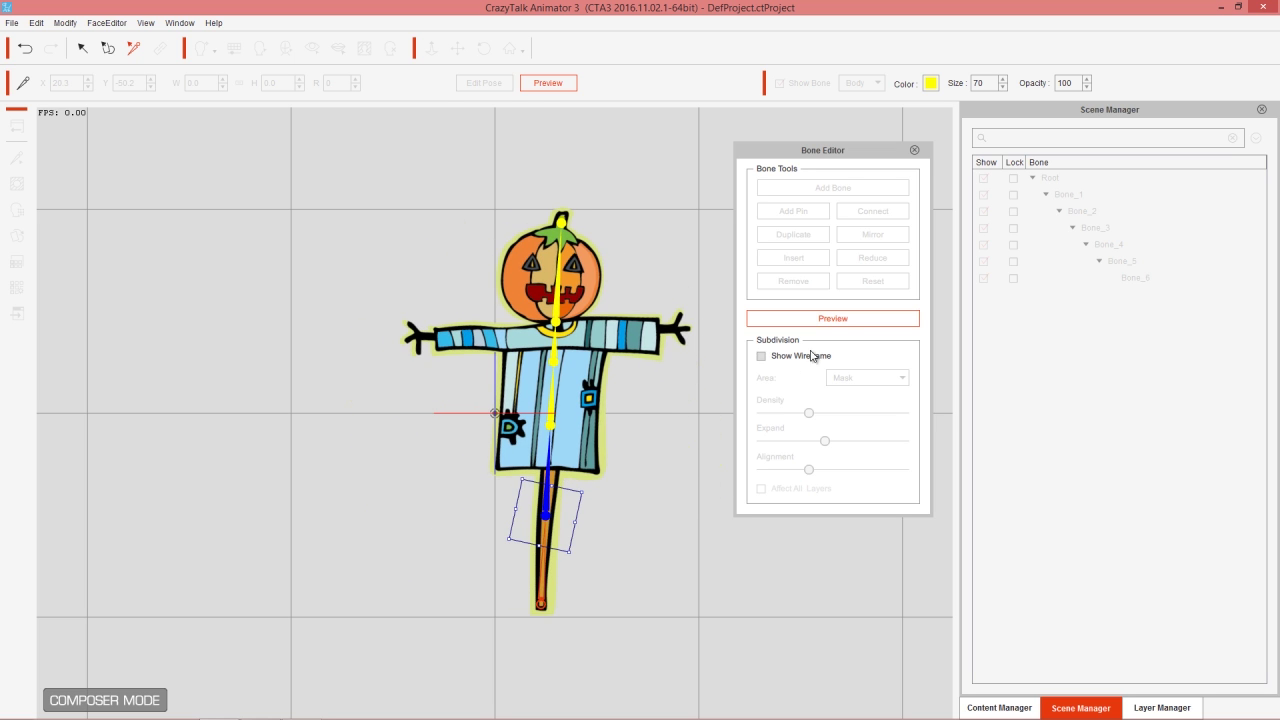
click(836, 321)
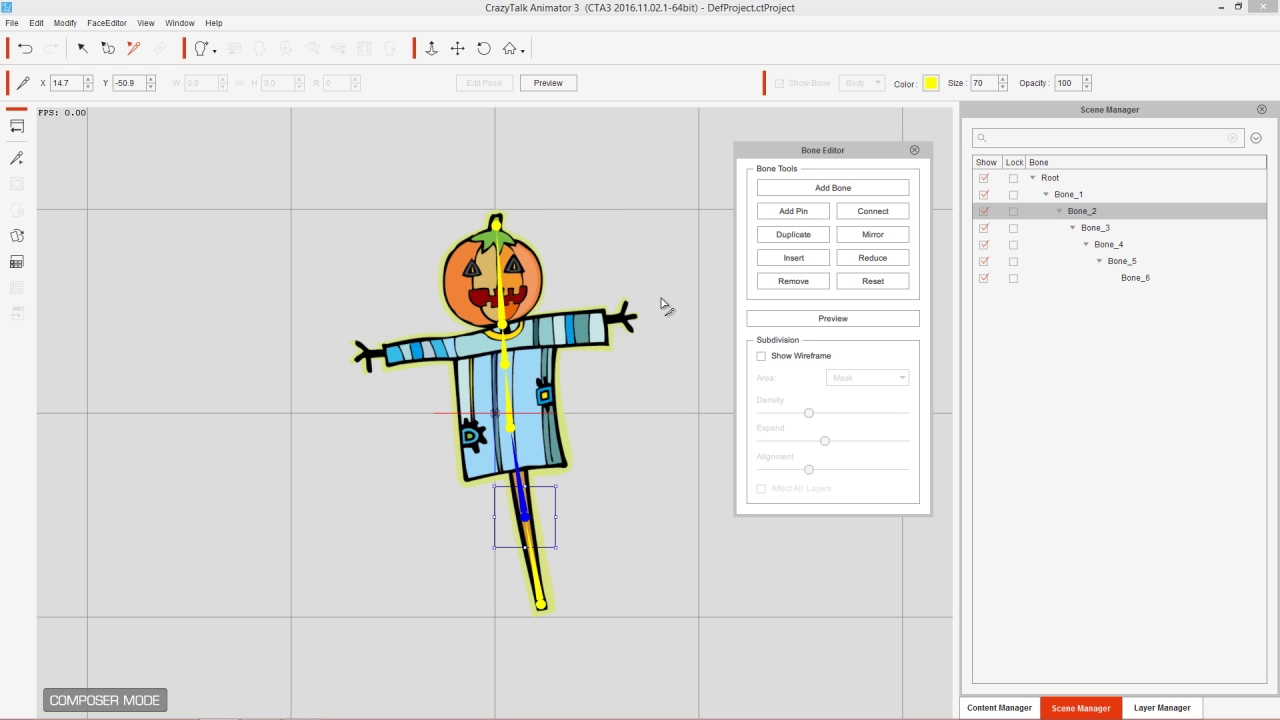
Add an arm bone chain branching from the upper torso bone through the right-hand sleeve and wrist to the hand
click(834, 191)
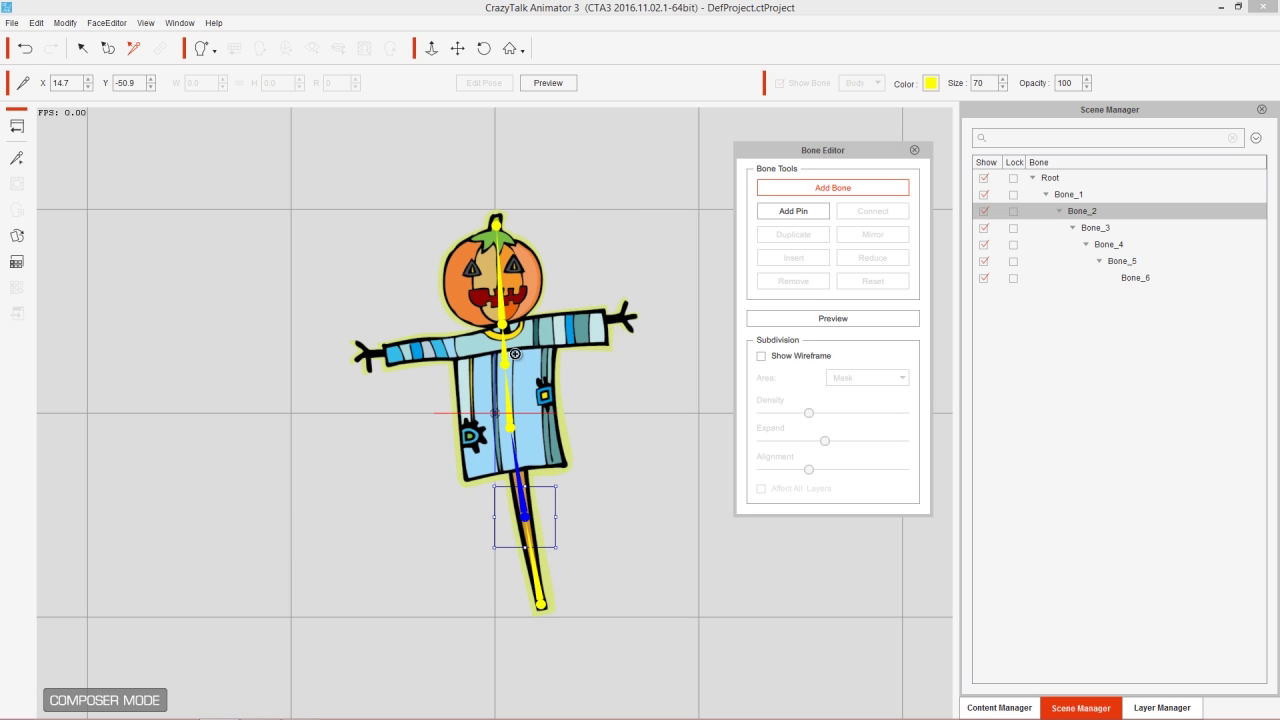
click(509, 424)
click(505, 361)
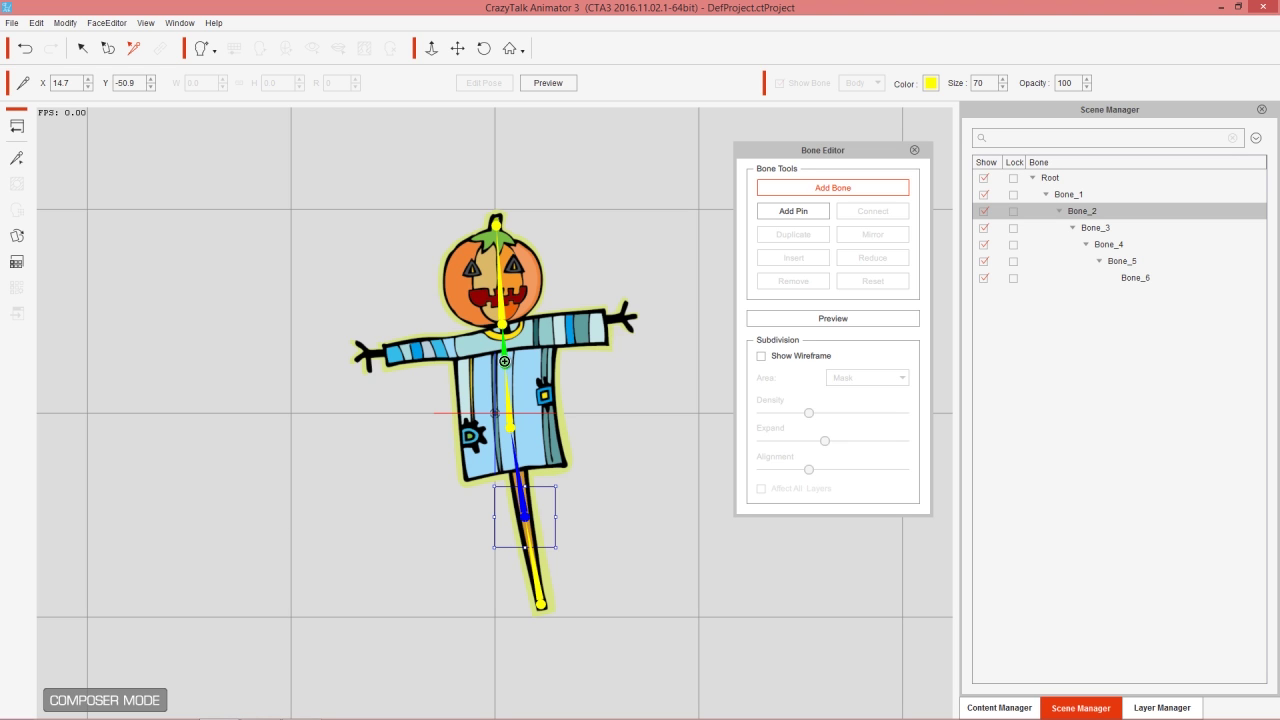
click(565, 327)
click(604, 322)
click(640, 314)
right_click(660, 365)
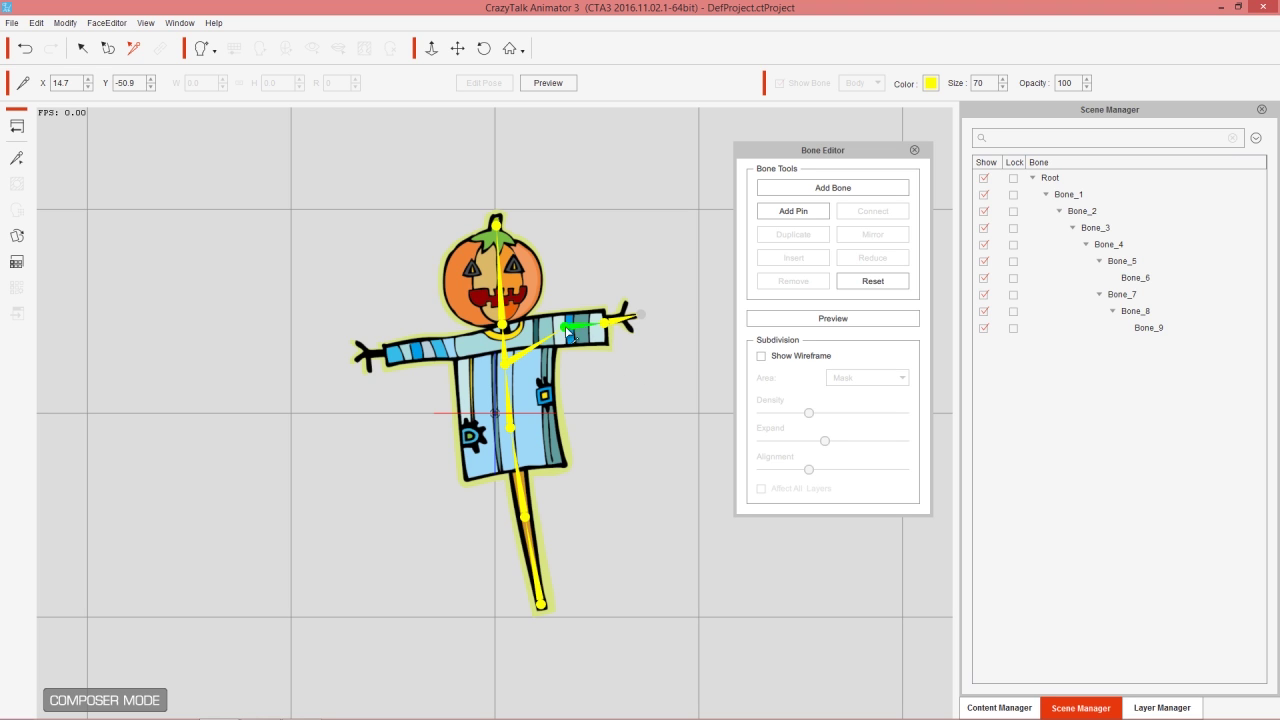
Mirror the arm's bone chain horizontally, starting from its shoulder bone Bone_7
click(1110, 252)
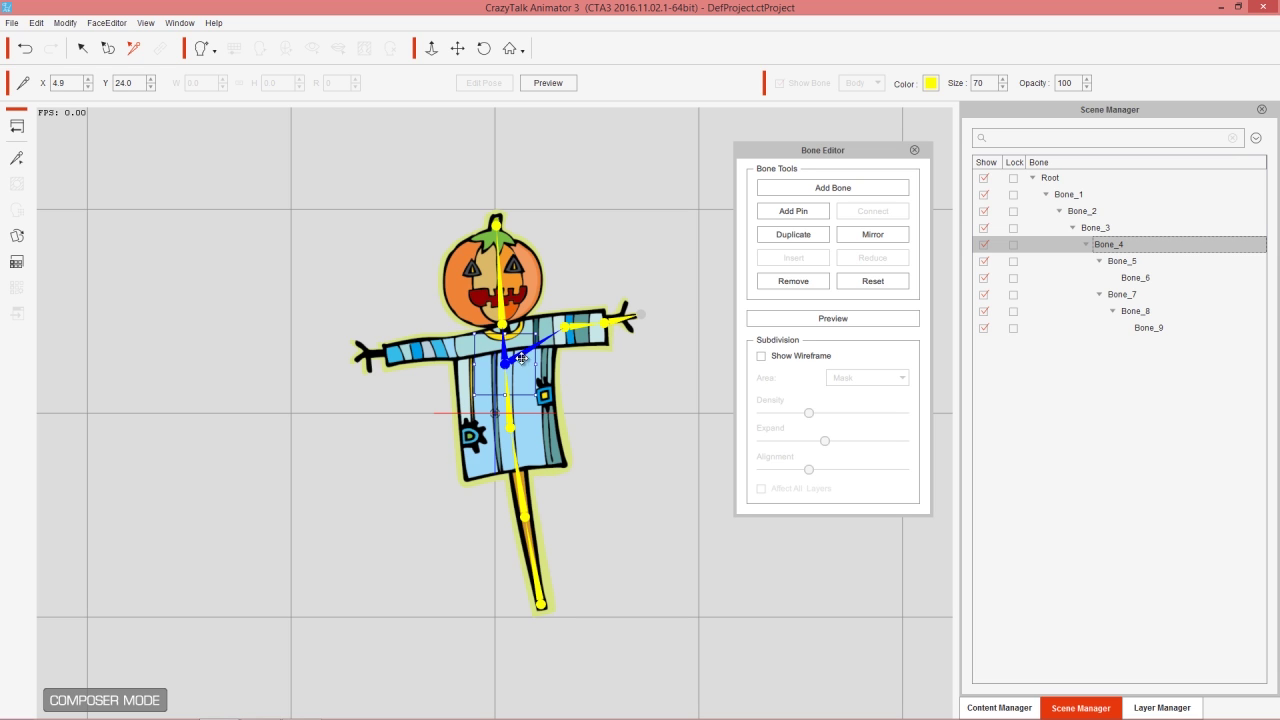
click(1121, 263)
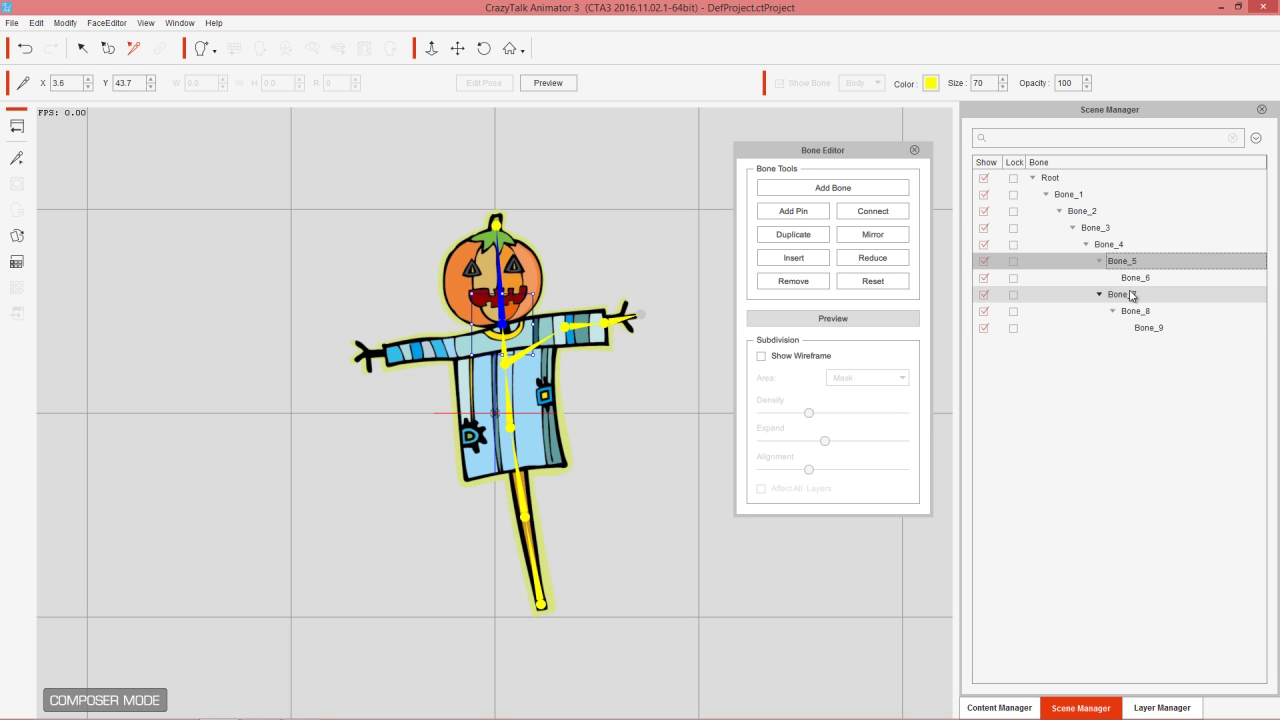
click(1132, 296)
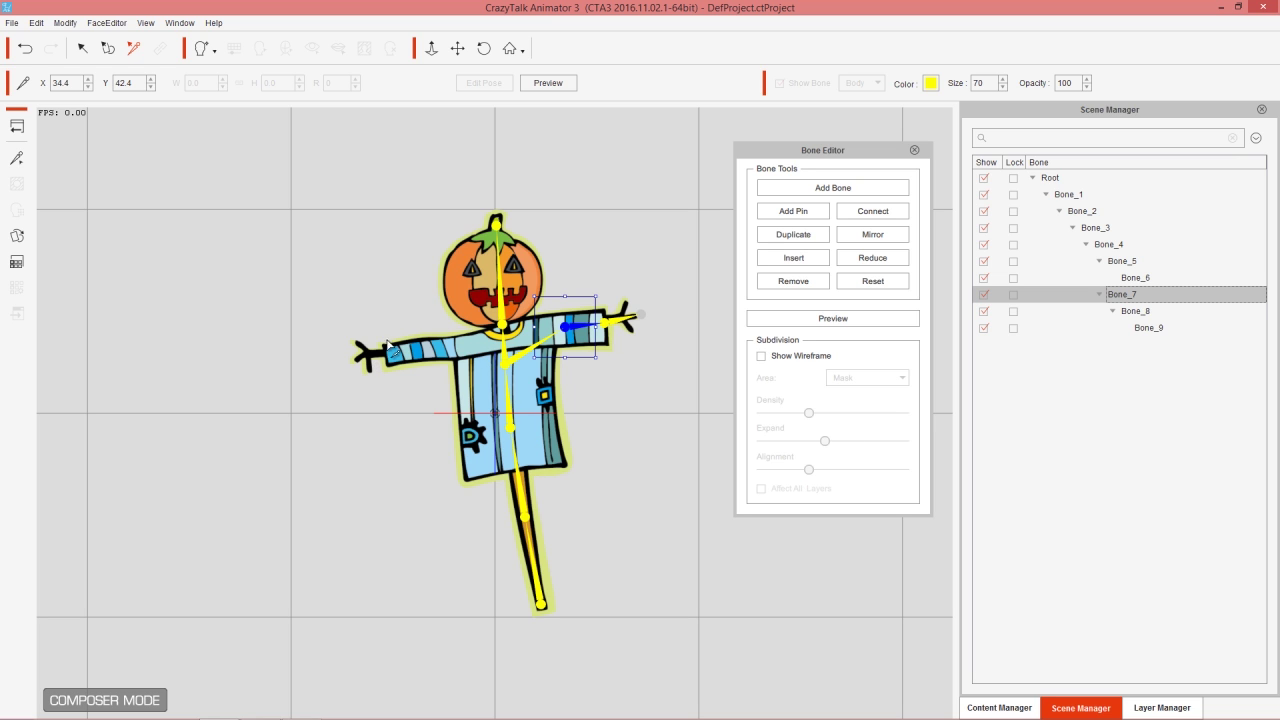
click(889, 239)
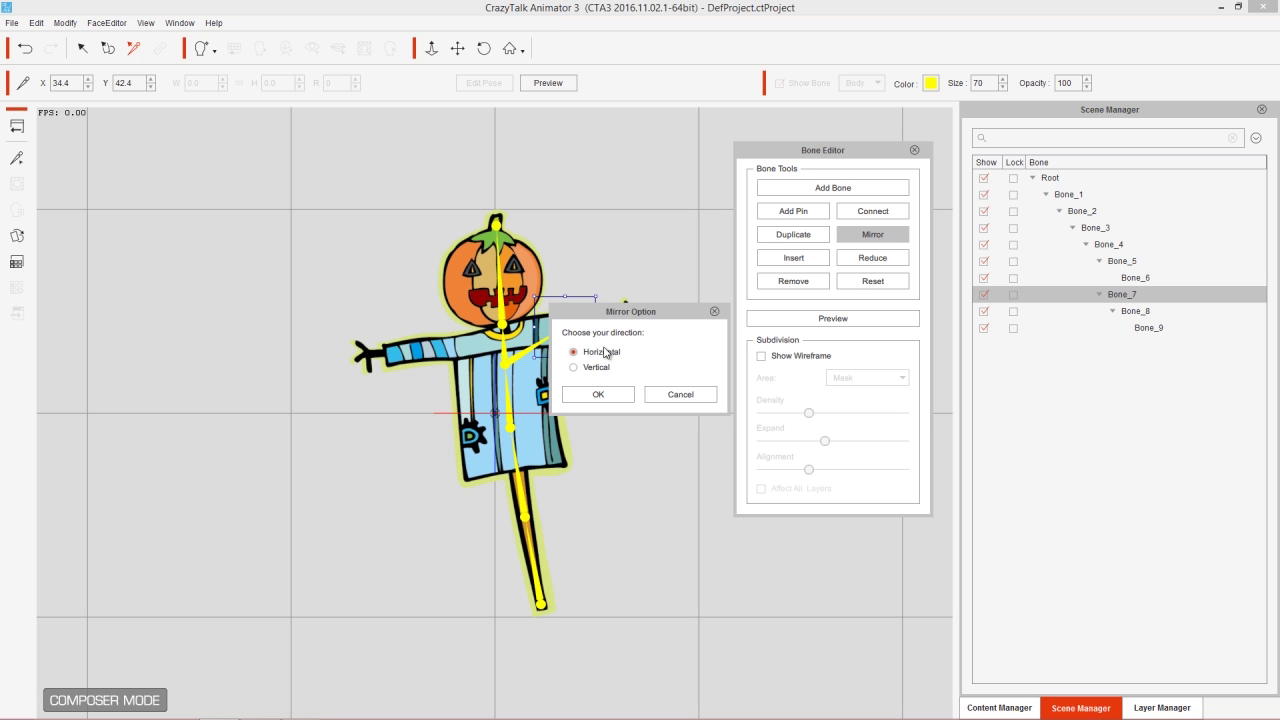
click(596, 395)
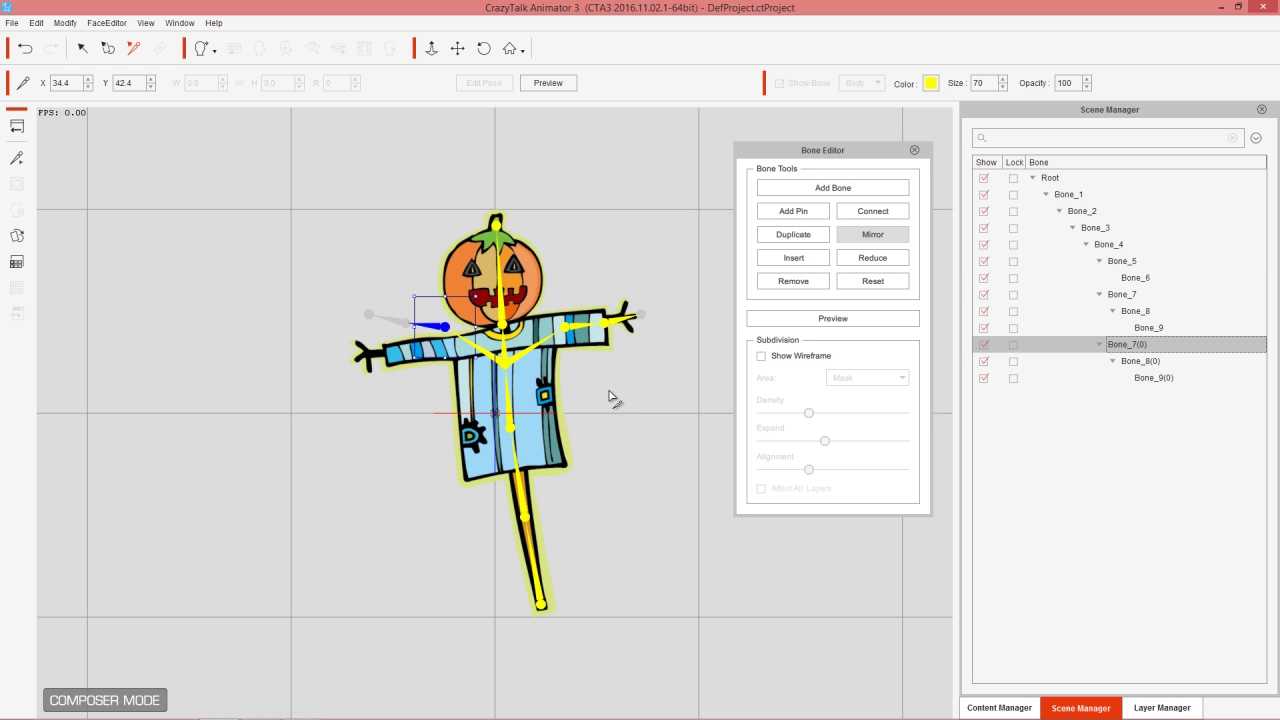
Reposition the mirrored shoulder, wrist and hand bones to line up with the scarecrow's opposite arm
drag(444, 328, 455, 346)
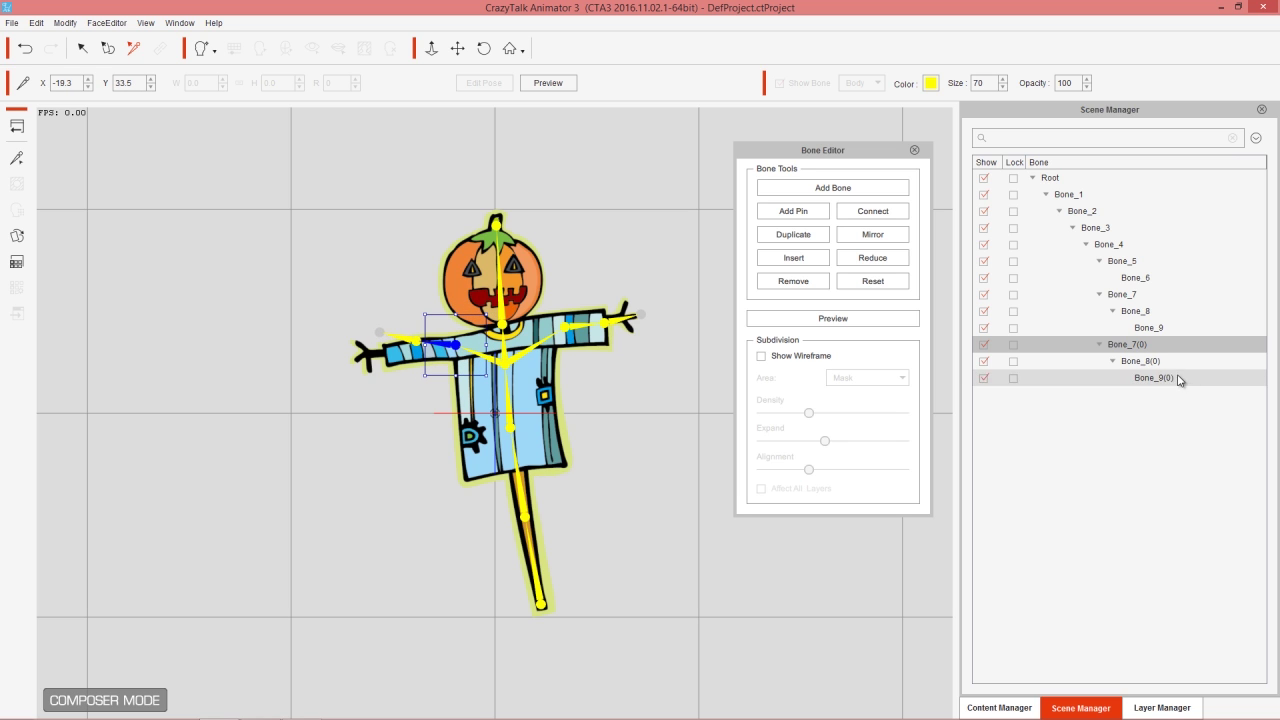
click(1150, 361)
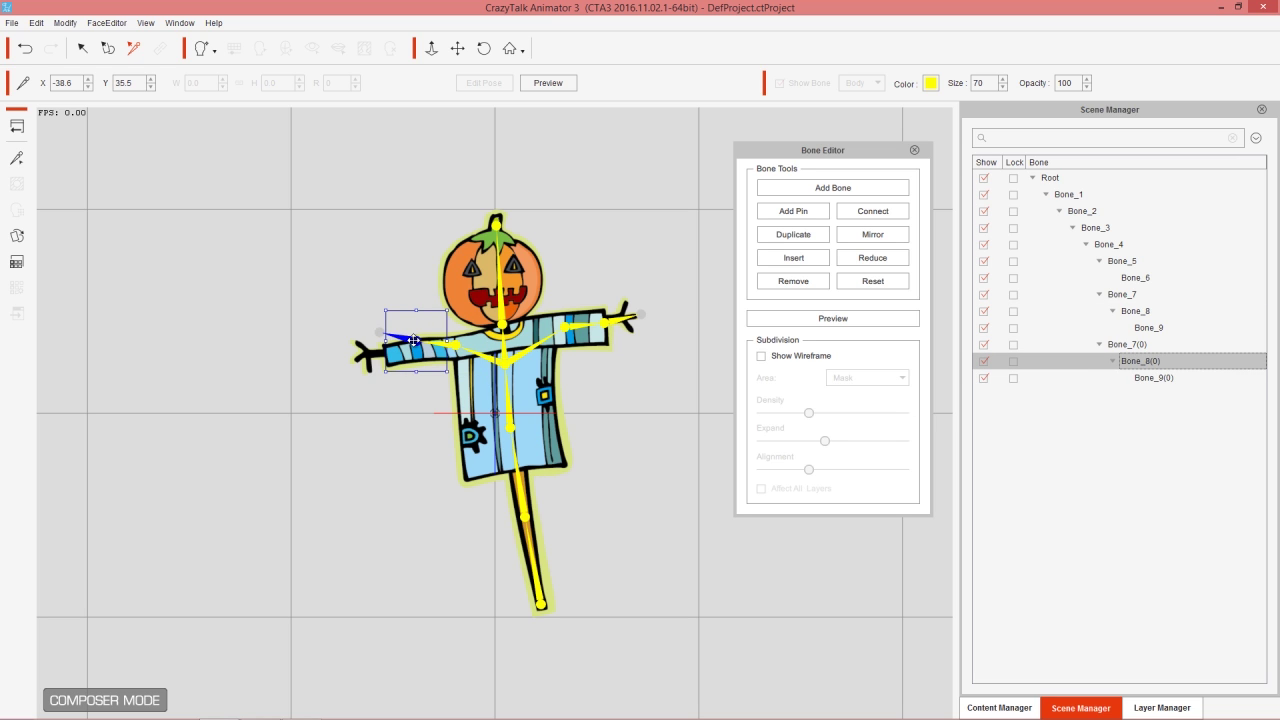
drag(418, 338, 389, 352)
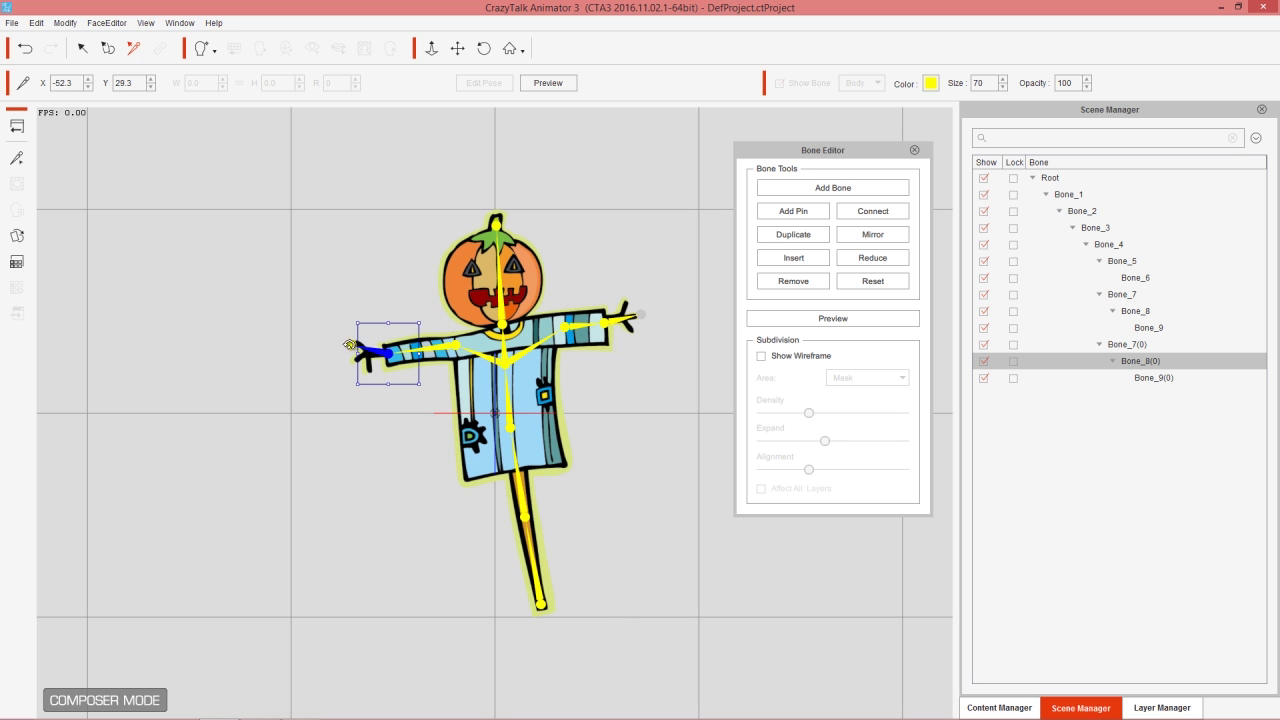
click(1148, 378)
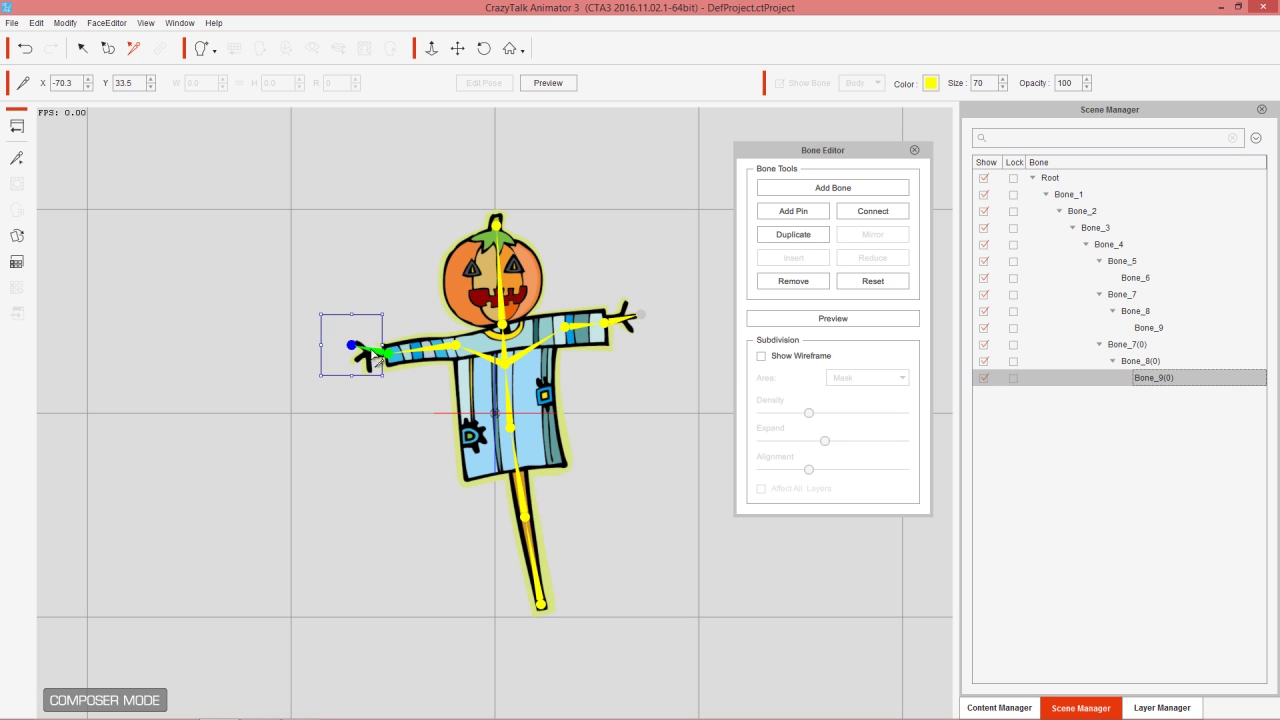
drag(351, 346, 355, 359)
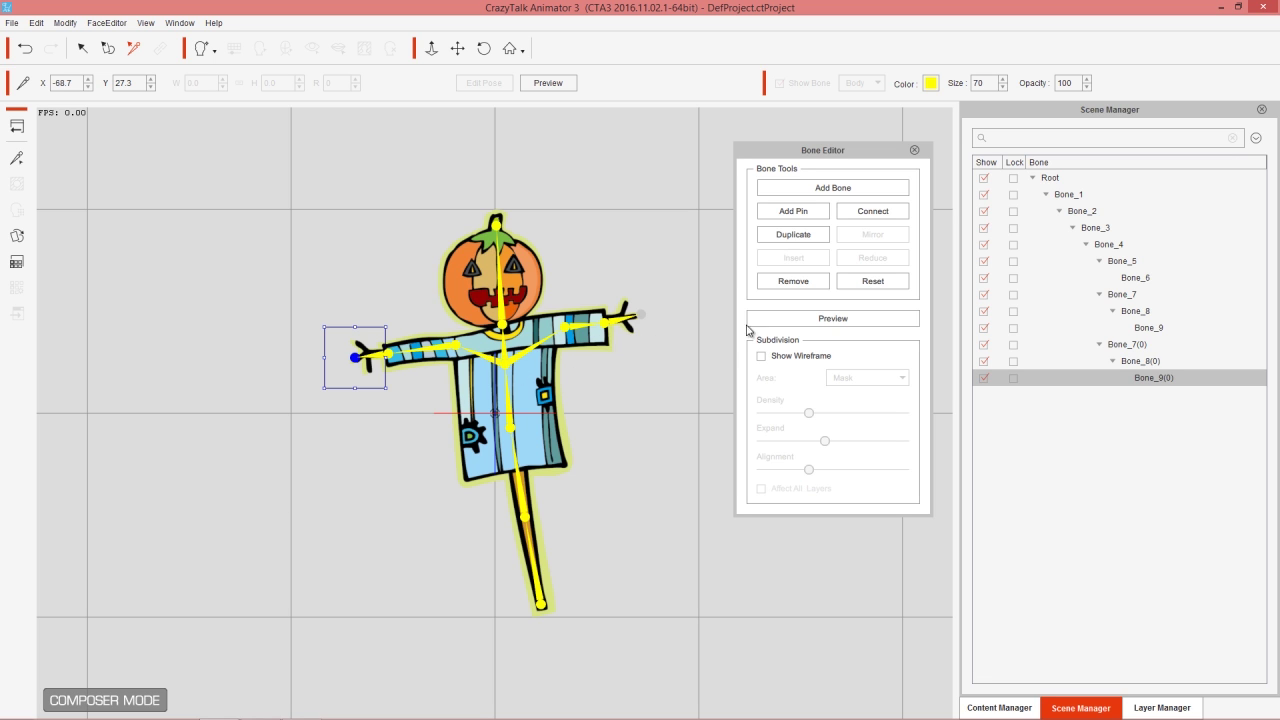
Preview the arm rig by posing the bones of both arms, with one raised and the other bent down
click(848, 322)
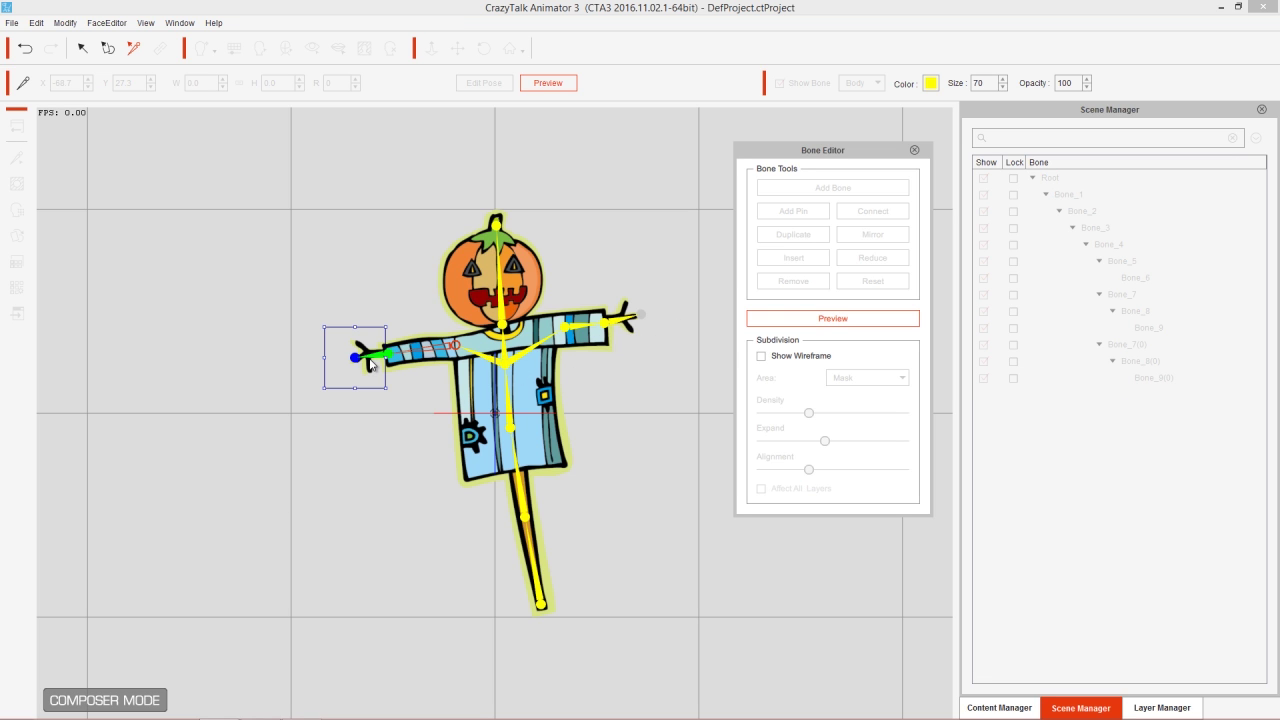
mouse_move(370, 352)
mouse_down()
mouse_move(395, 392)
mouse_move(367, 332)
mouse_move(376, 369)
mouse_move(366, 347)
mouse_up()
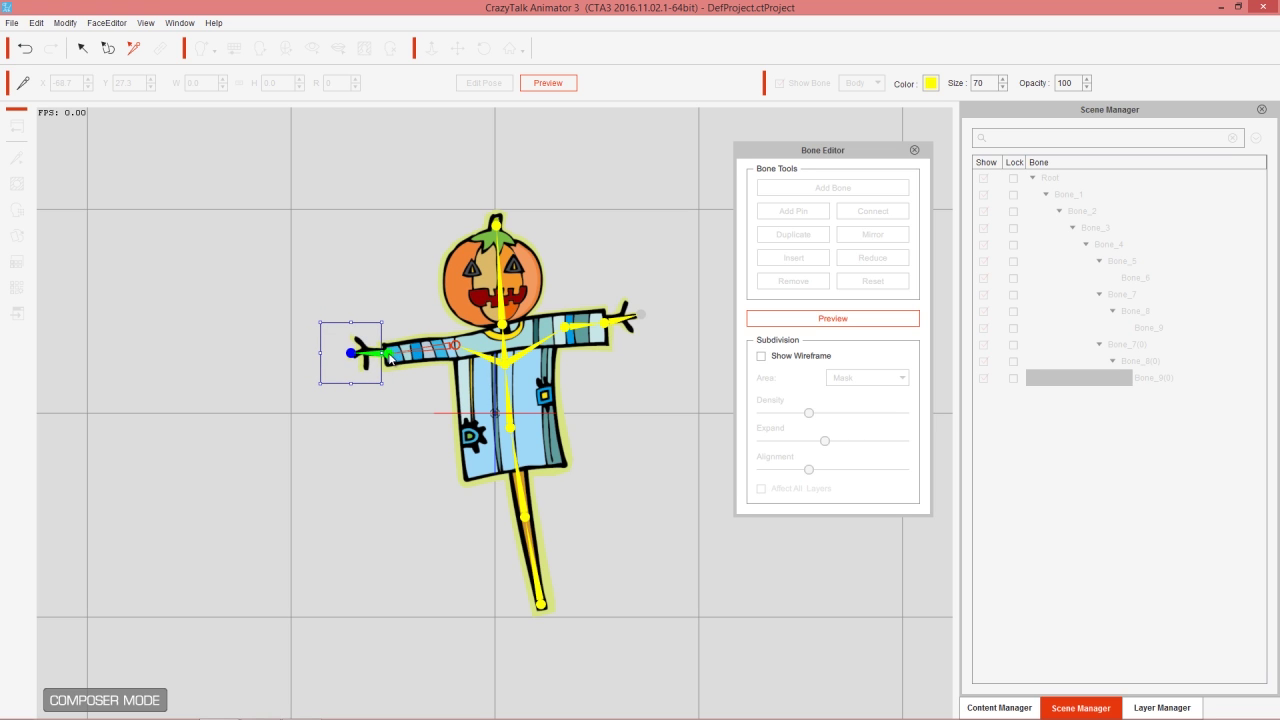
drag(384, 349, 431, 342)
click(456, 347)
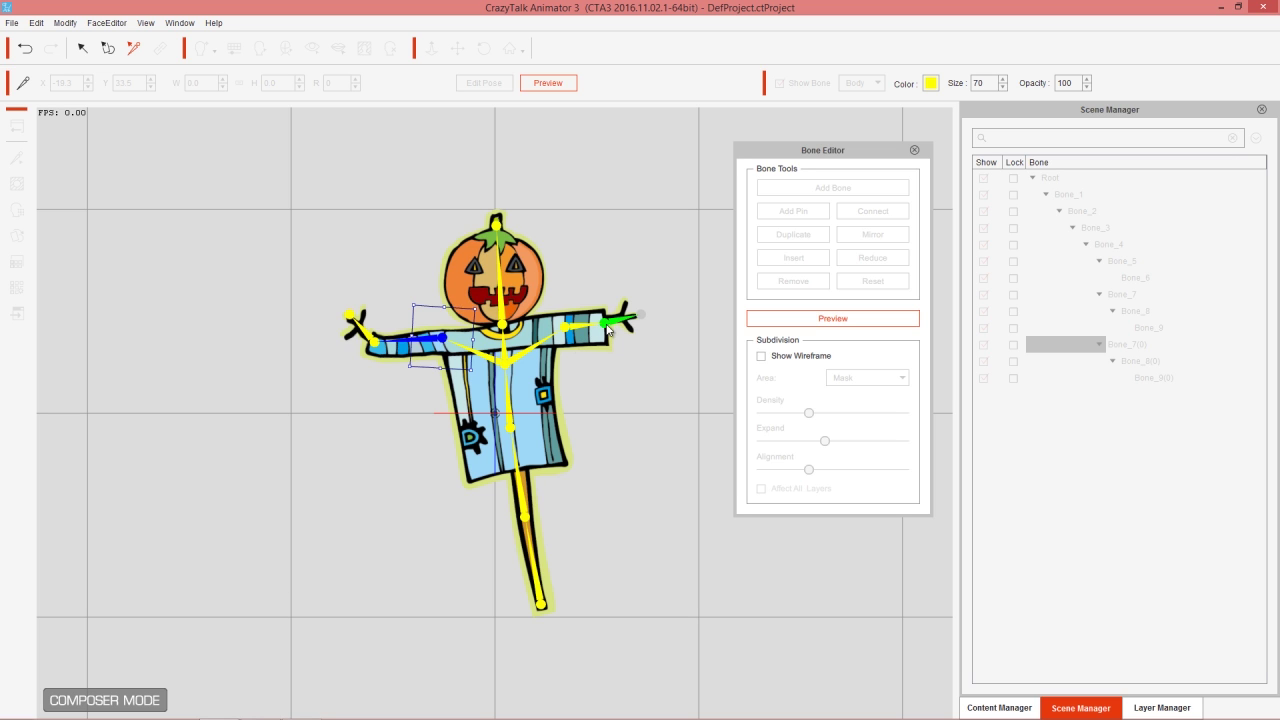
drag(616, 327, 606, 414)
click(378, 335)
drag(378, 335, 427, 275)
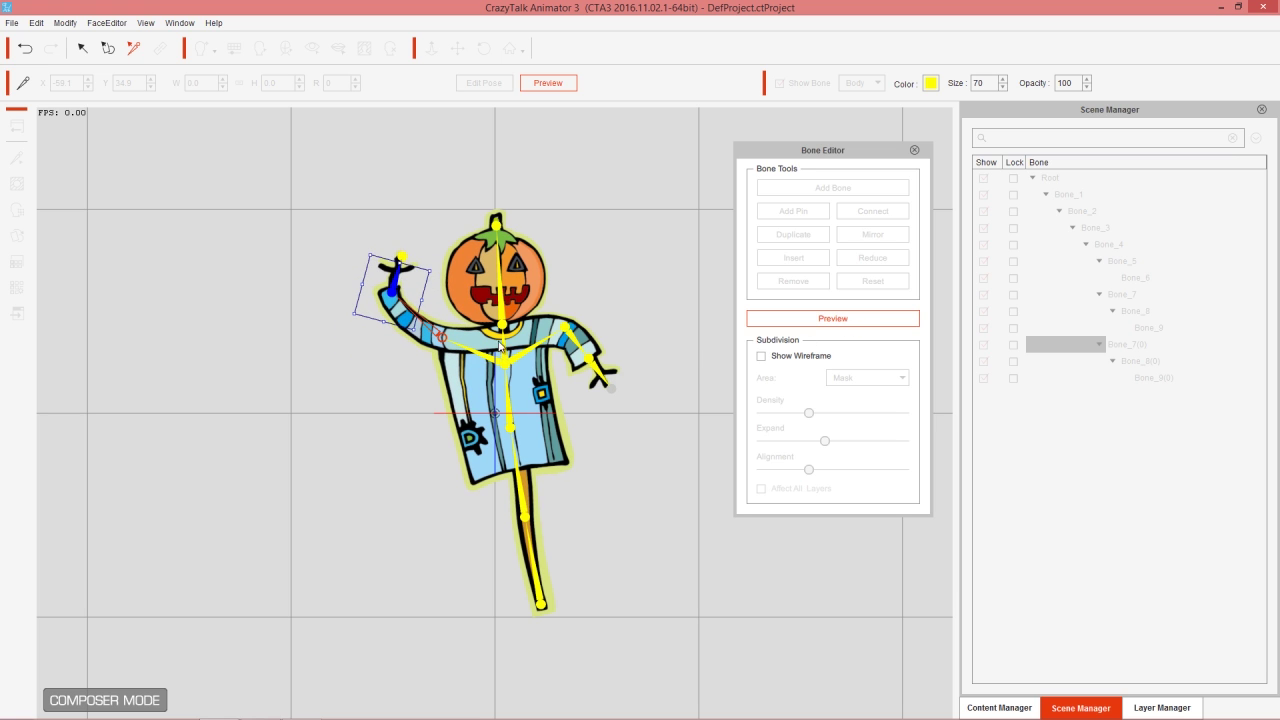
click(822, 320)
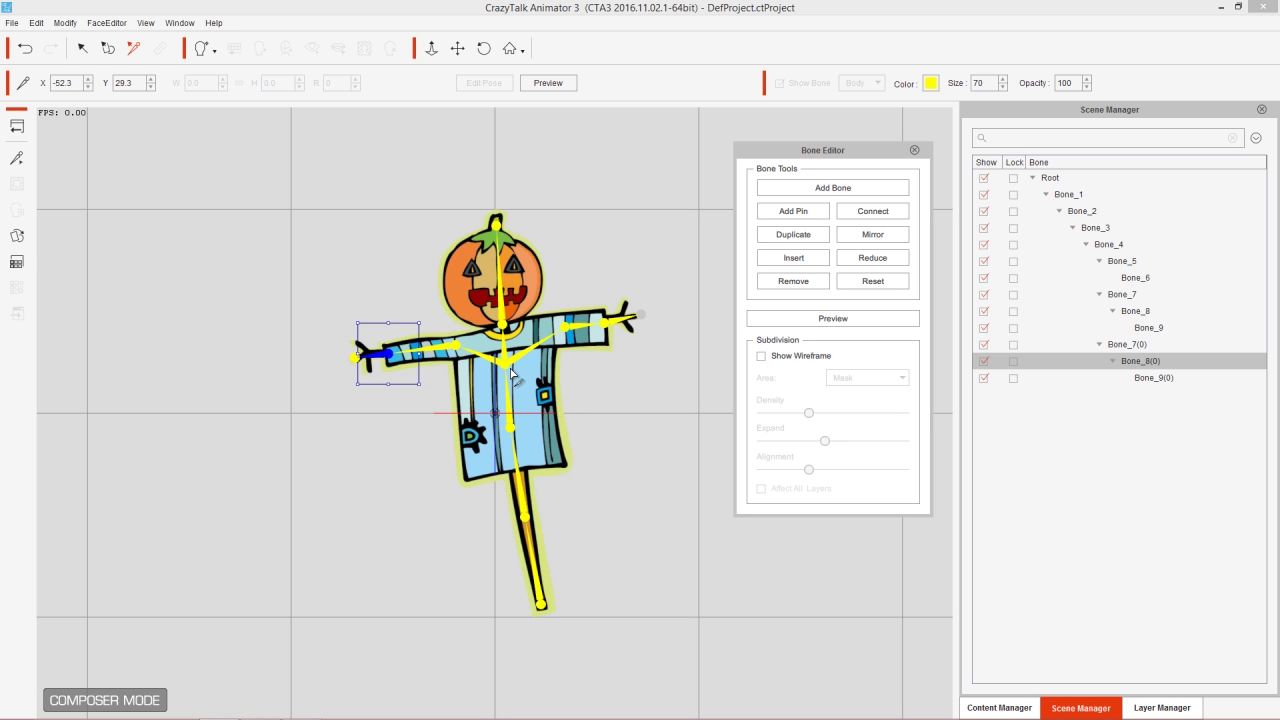
Duplicate the mirrored arm's bone chain, offset the copy down beside the torso, and remove it
click(450, 350)
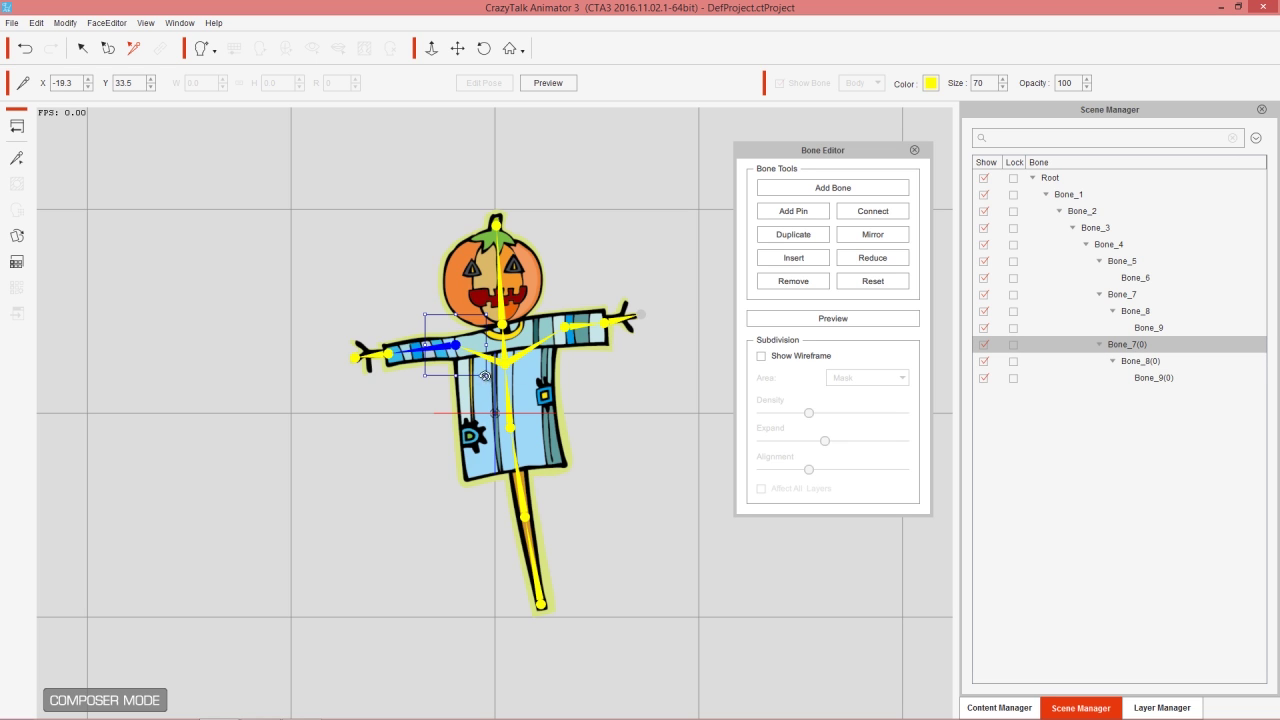
click(807, 238)
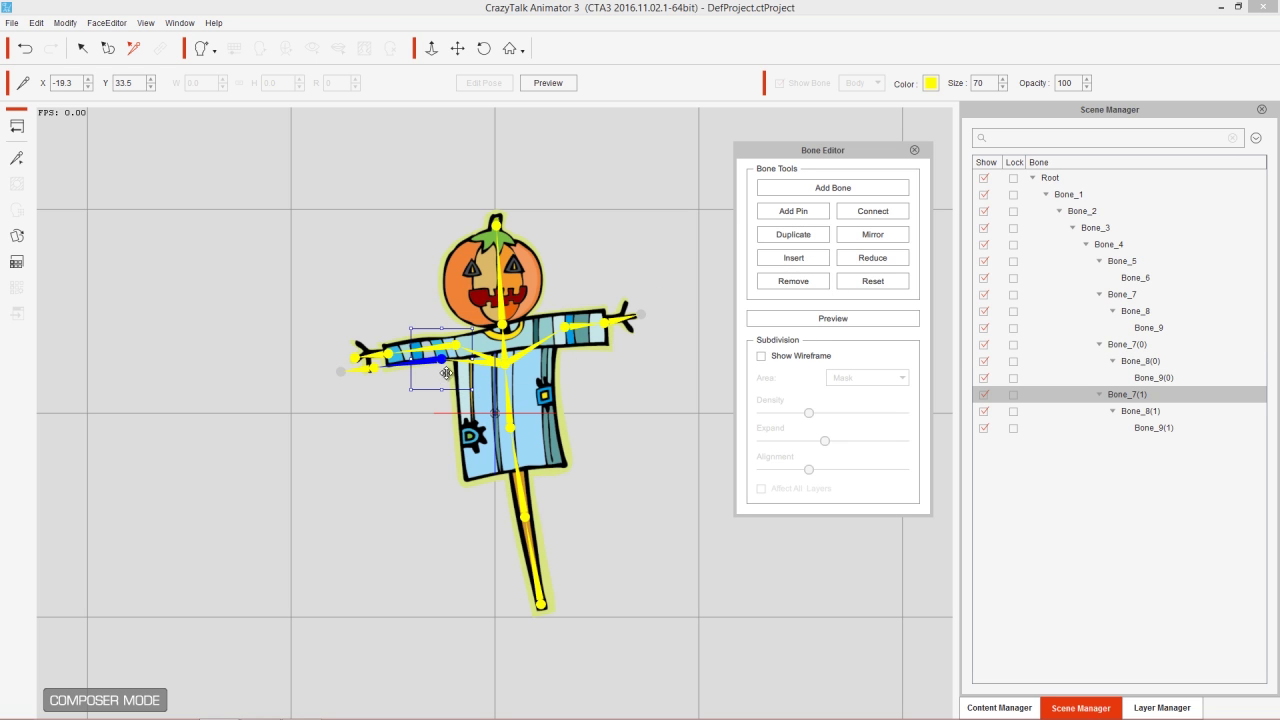
drag(440, 362, 465, 400)
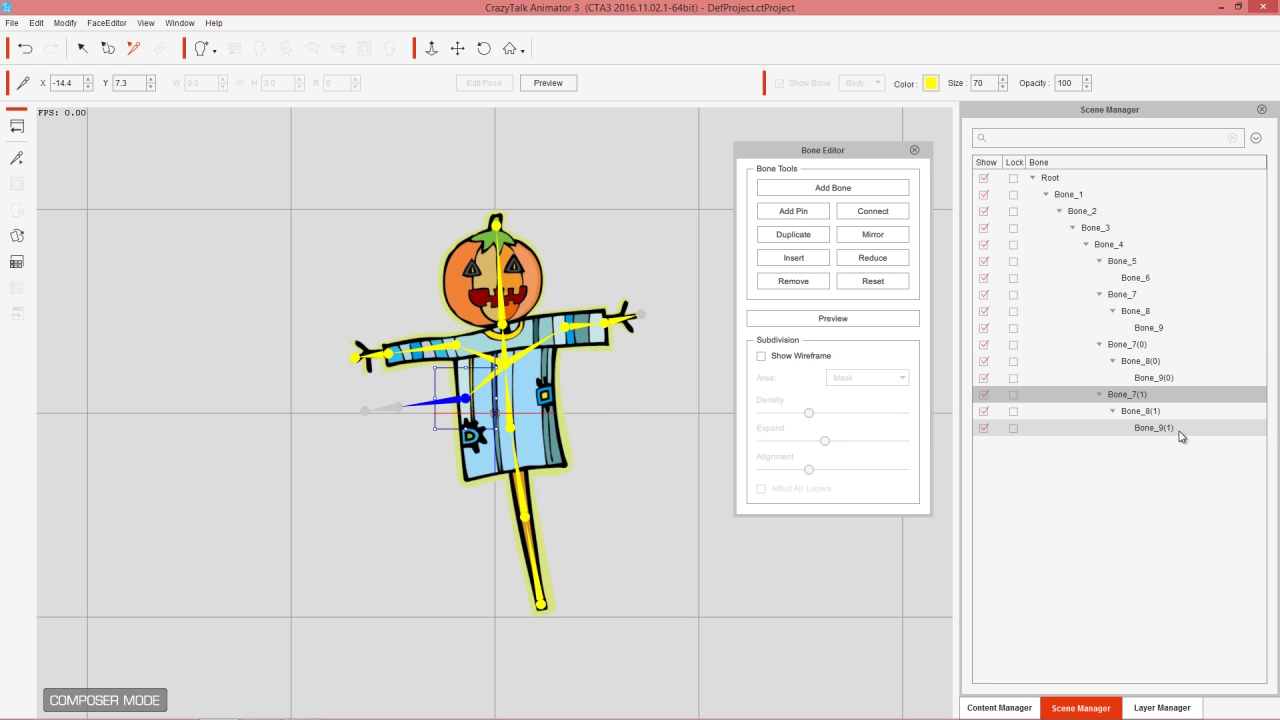
click(800, 283)
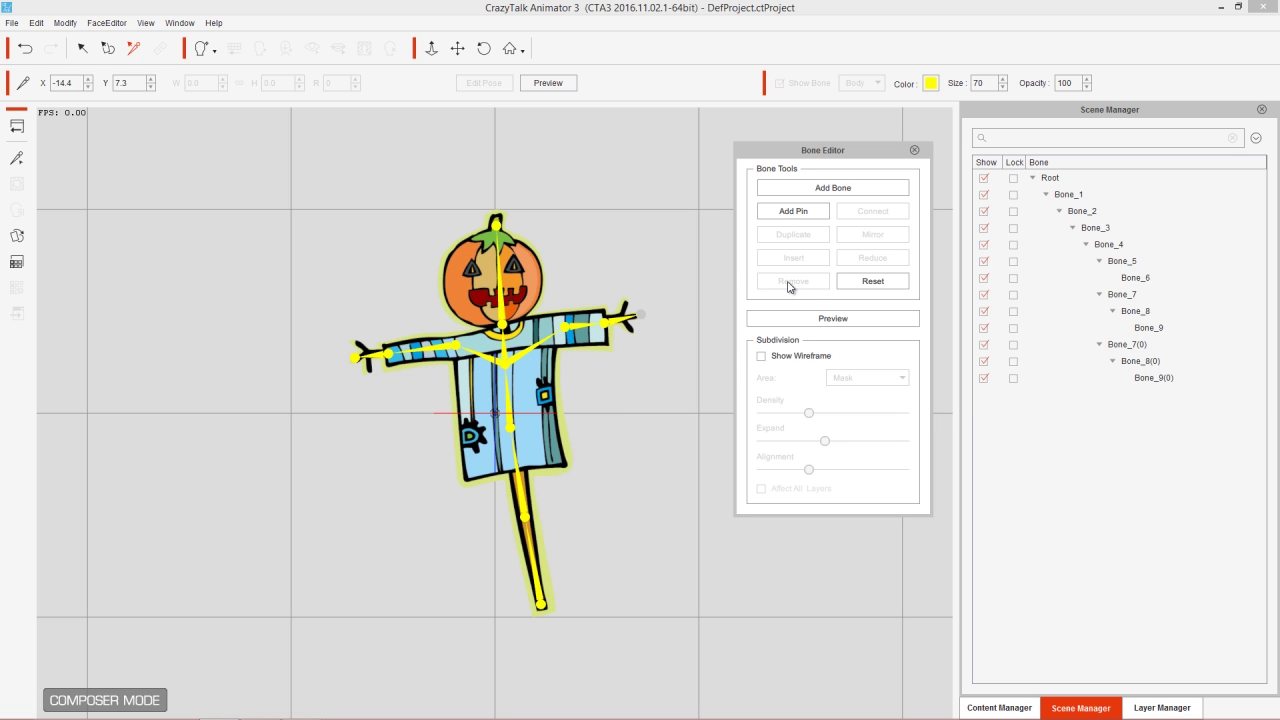
Remove the lower torso bone Bone_3 together with all of its child bones
click(511, 414)
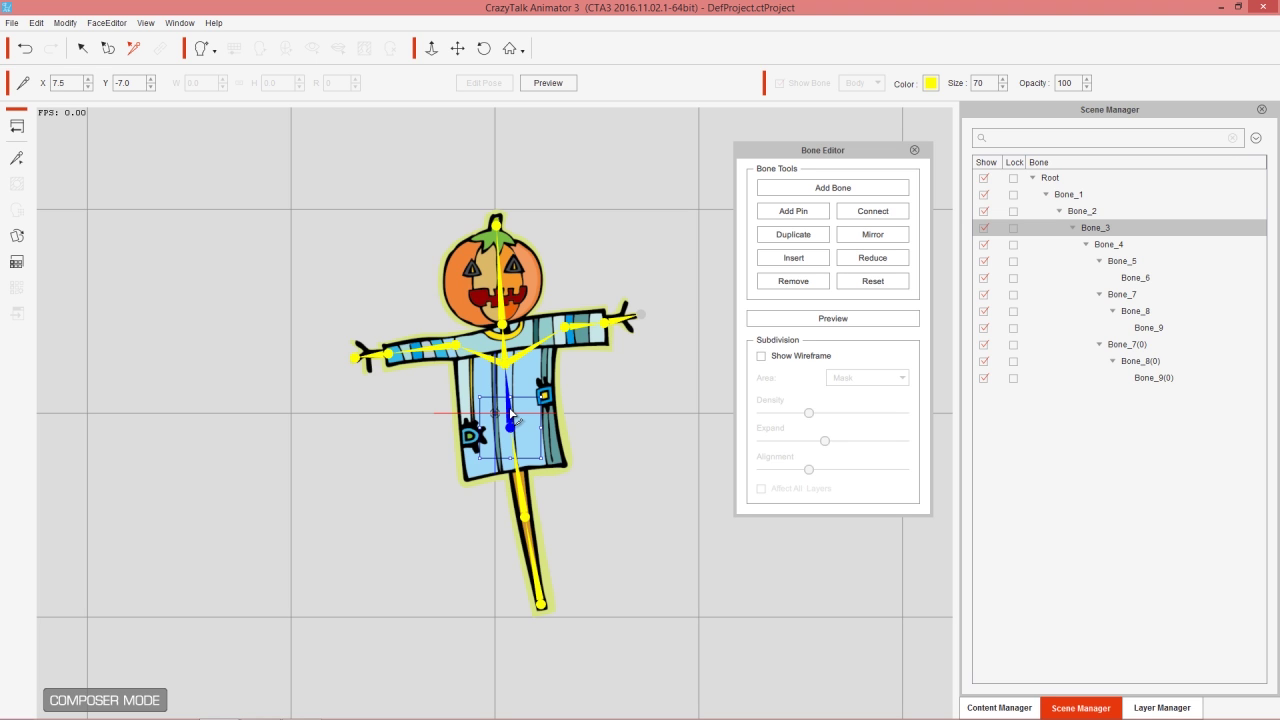
click(806, 283)
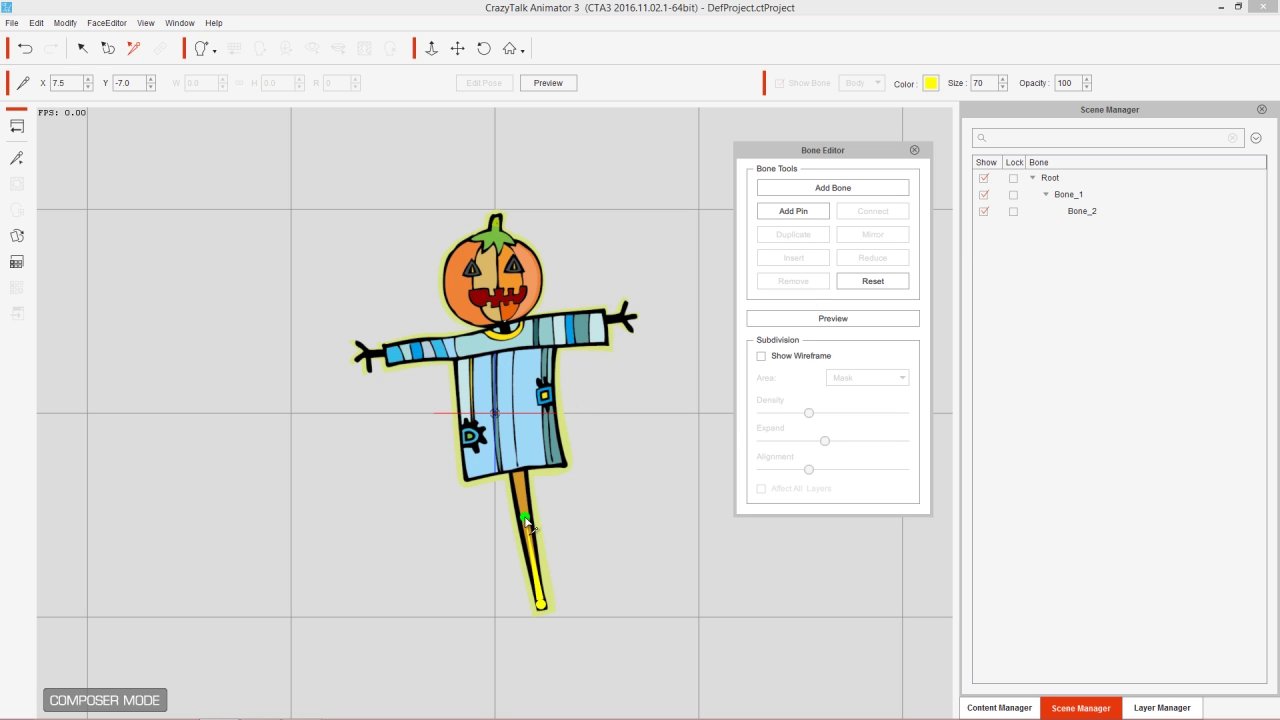
Undo the removal of Bone_3 to restore the torso, head and arm bones
click(1082, 212)
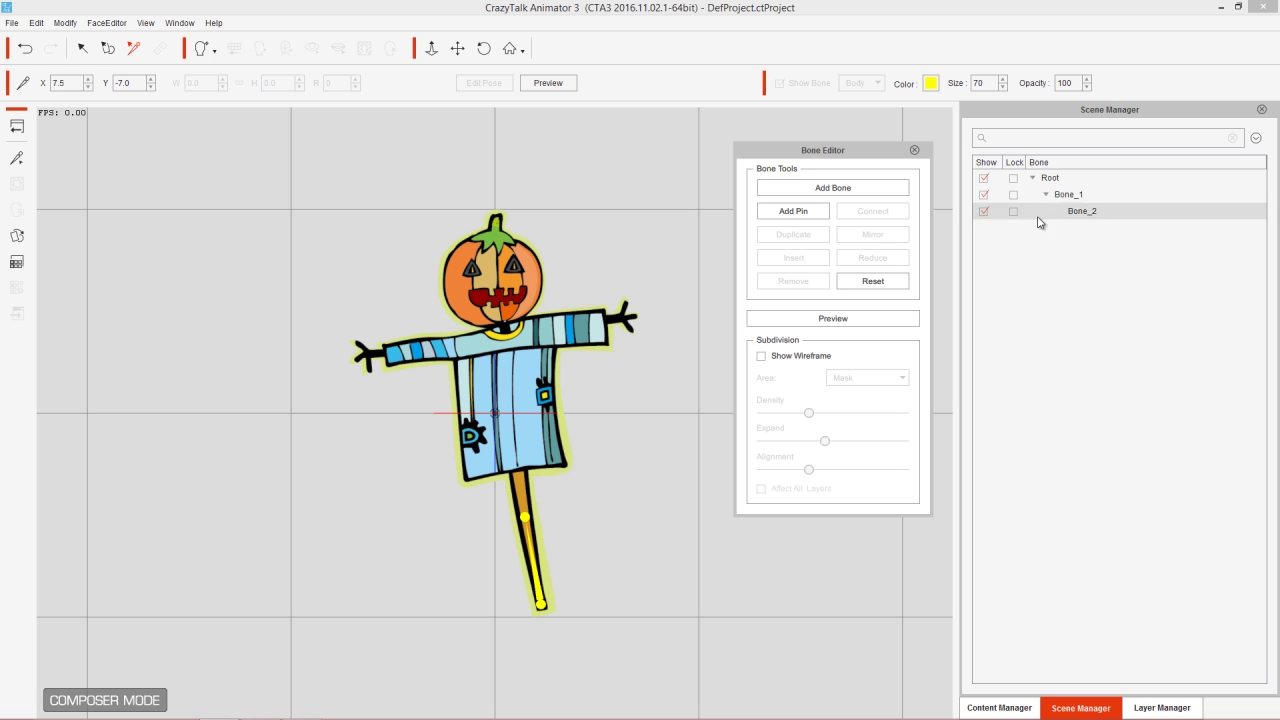
key(ctrl+z)
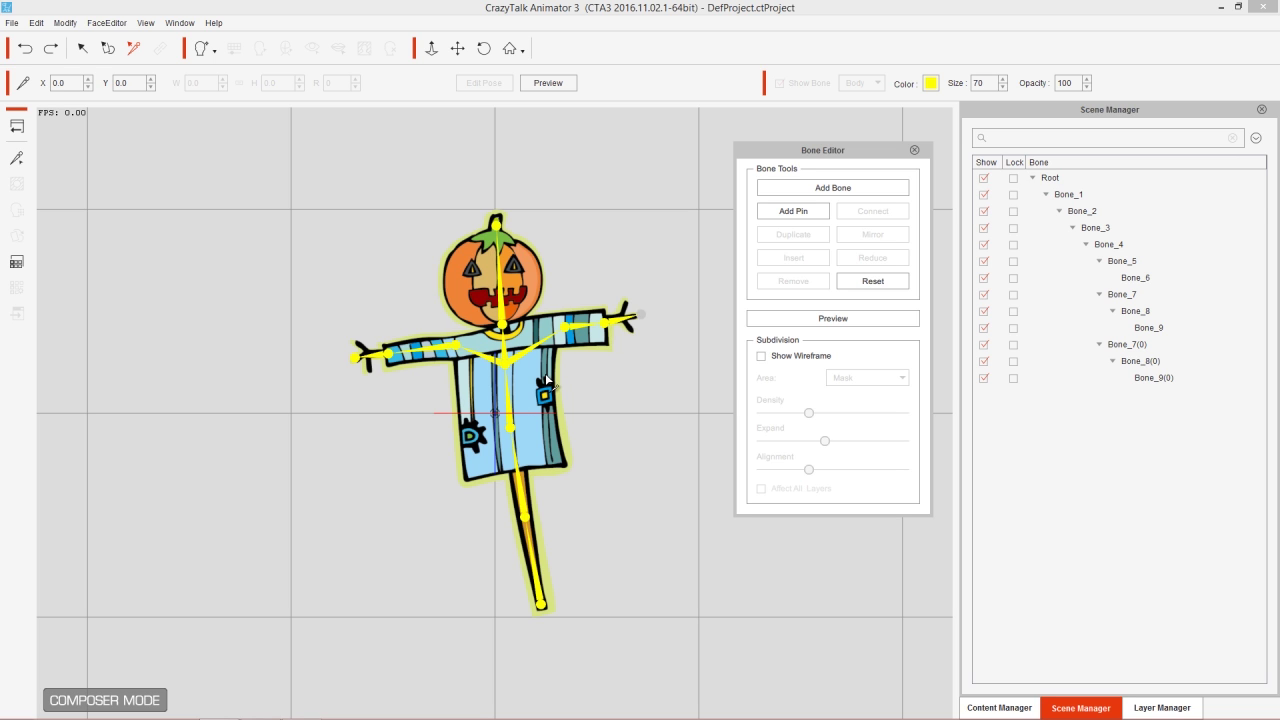
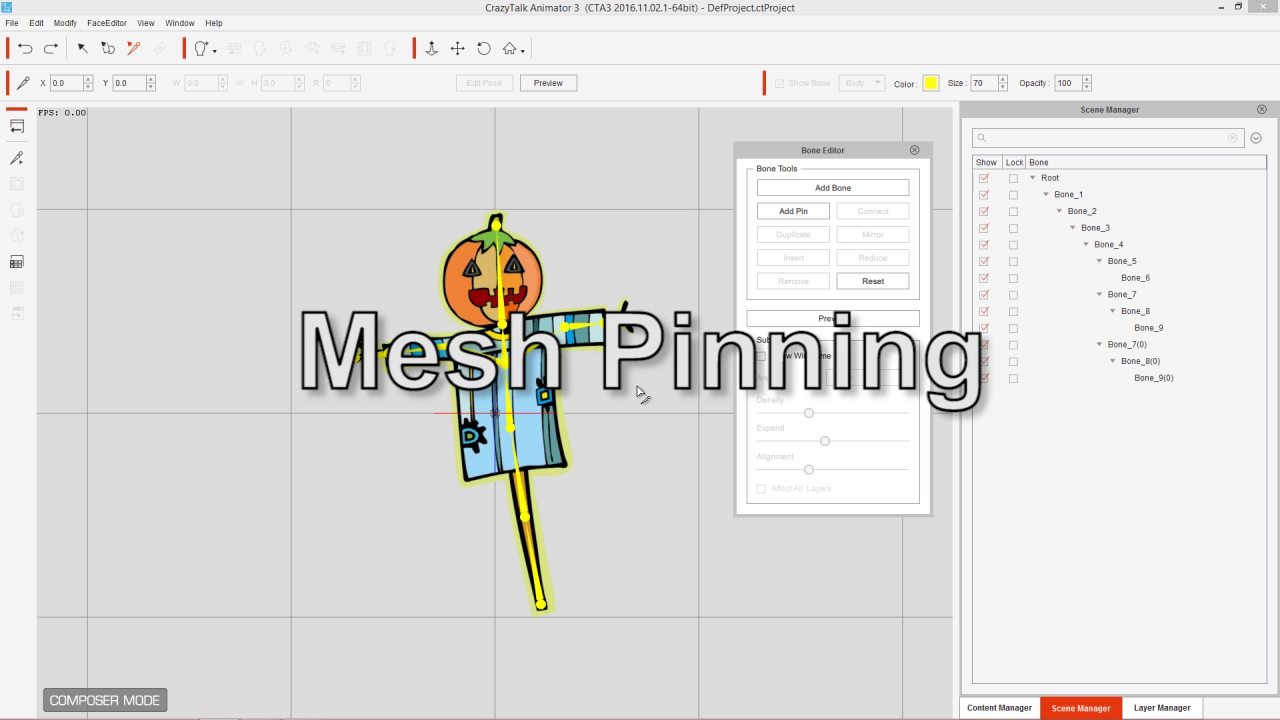
click(643, 388)
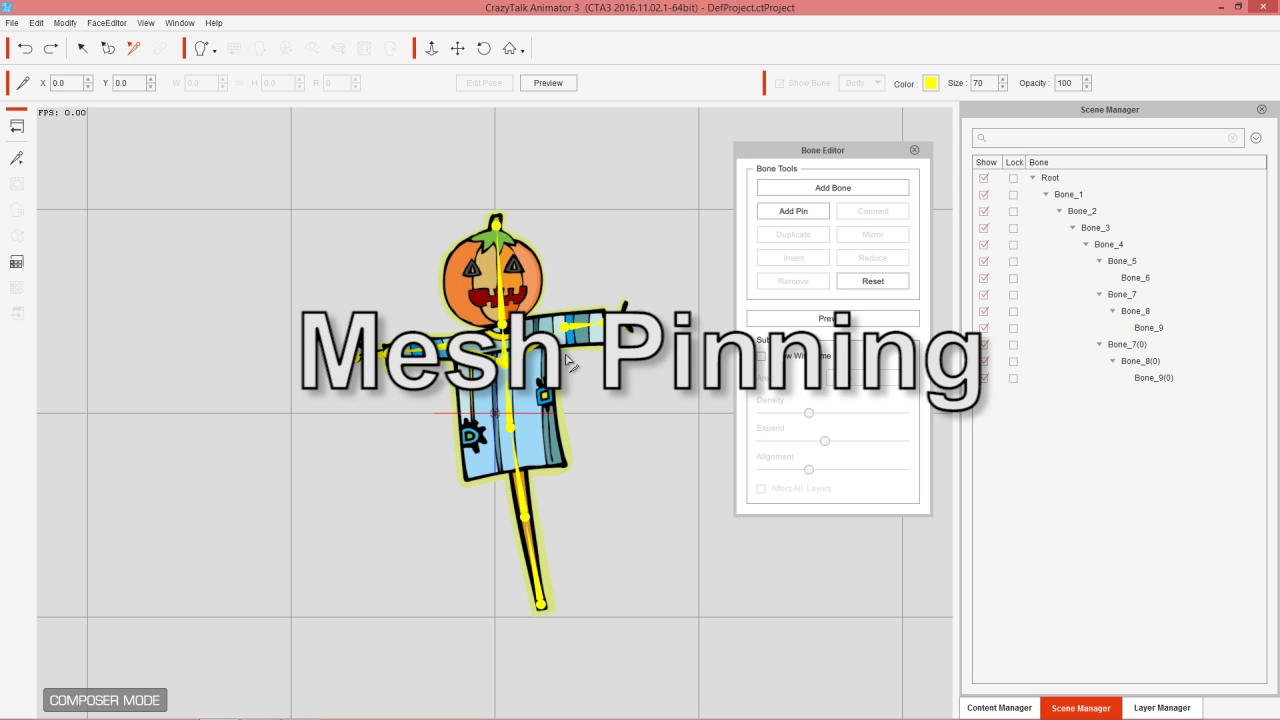
Preview how the shirt deforms by moving the hand and shoulder bones of both arms, and leave the preview
click(614, 318)
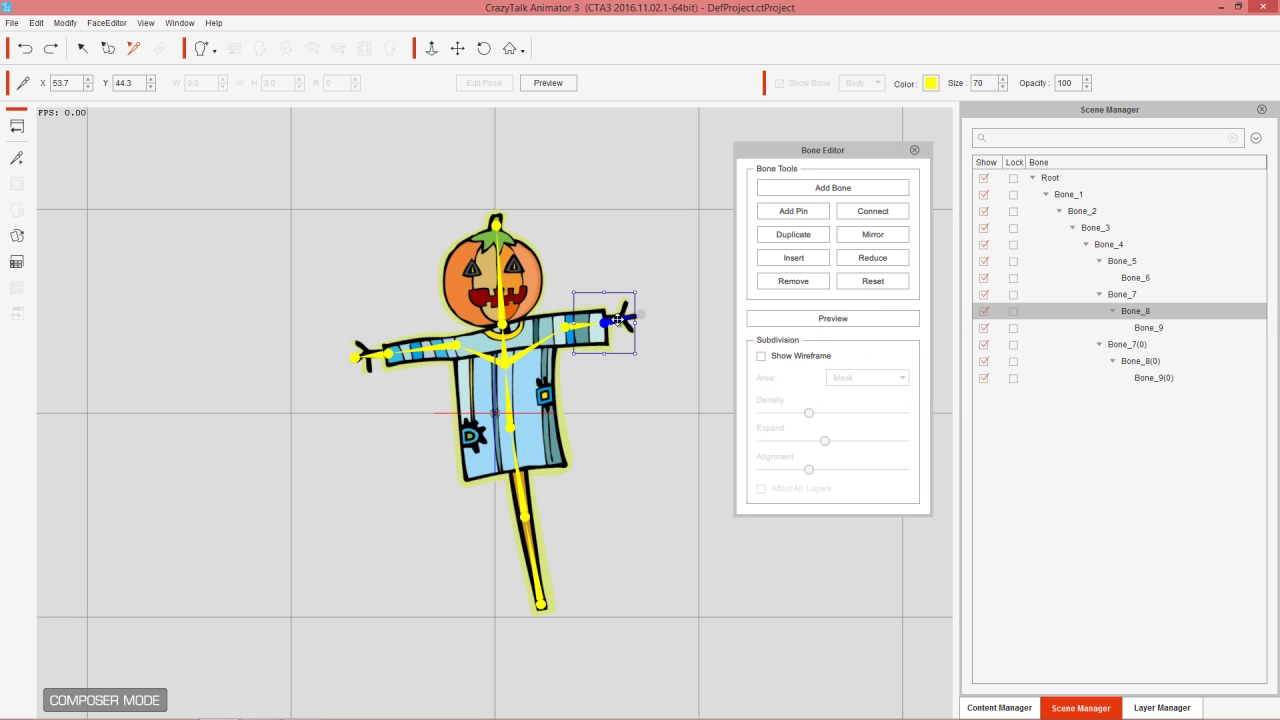
drag(614, 318, 641, 304)
click(833, 318)
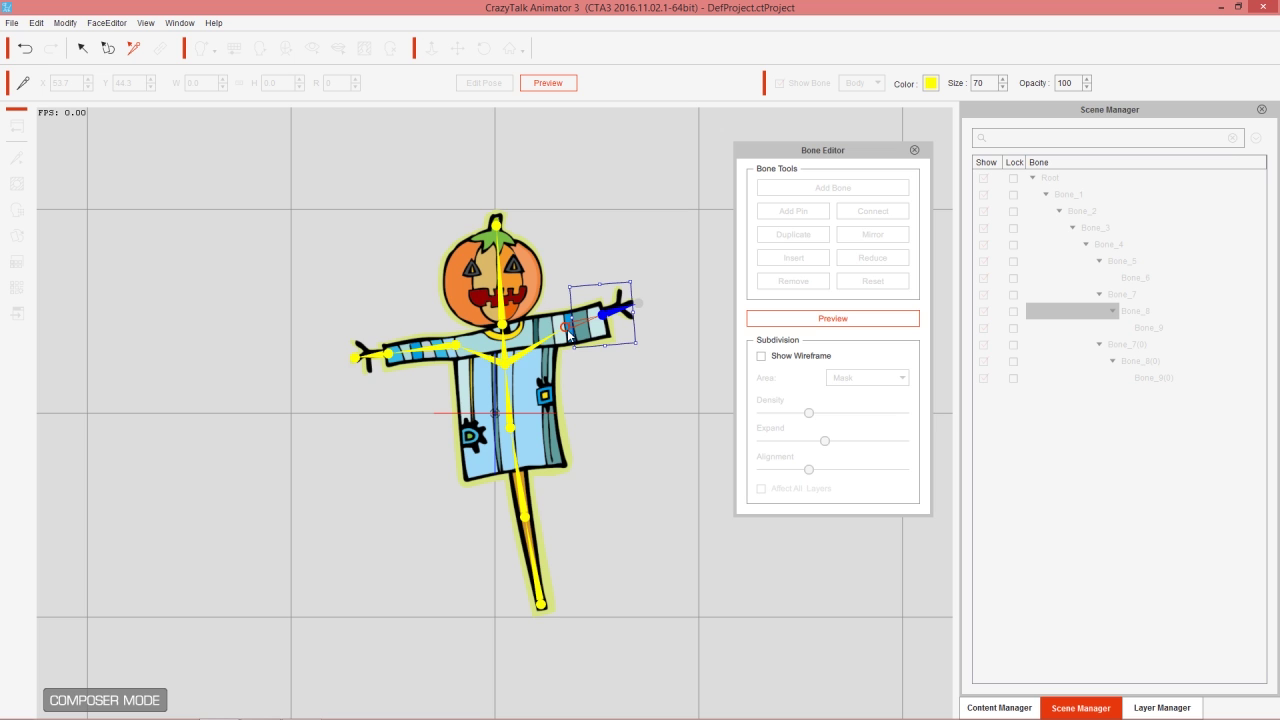
drag(569, 333, 567, 449)
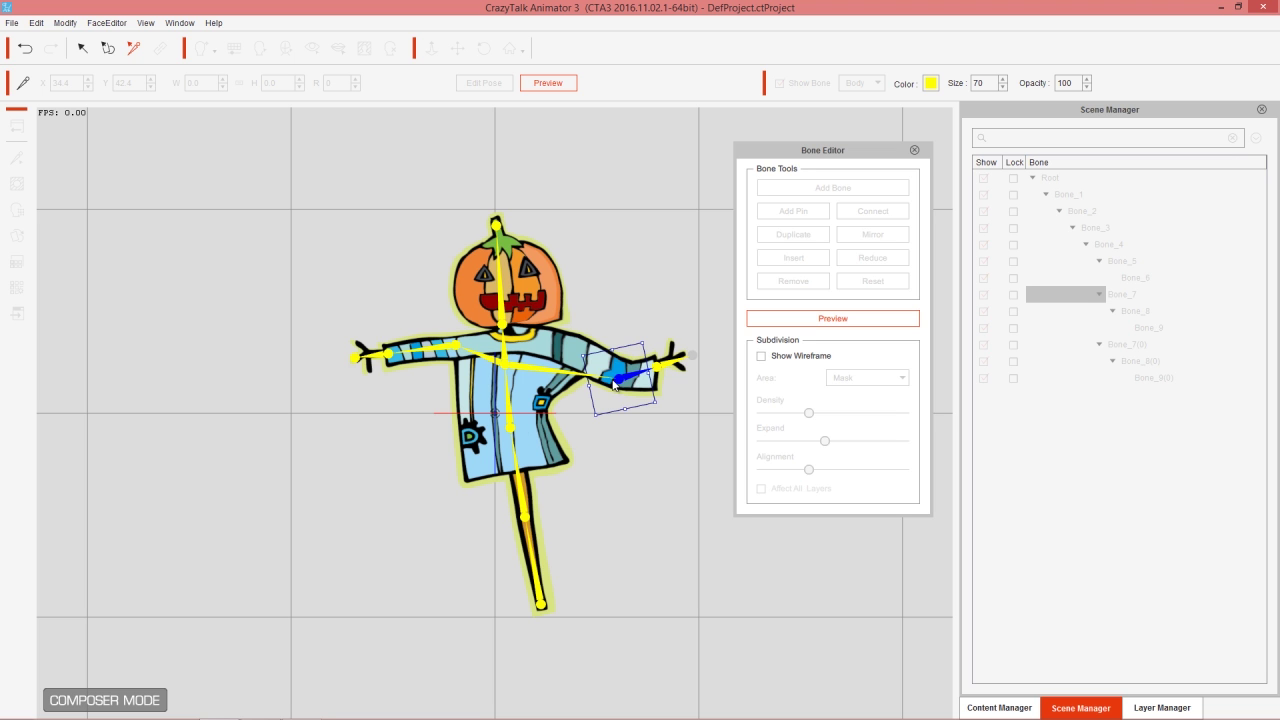
drag(619, 378, 582, 326)
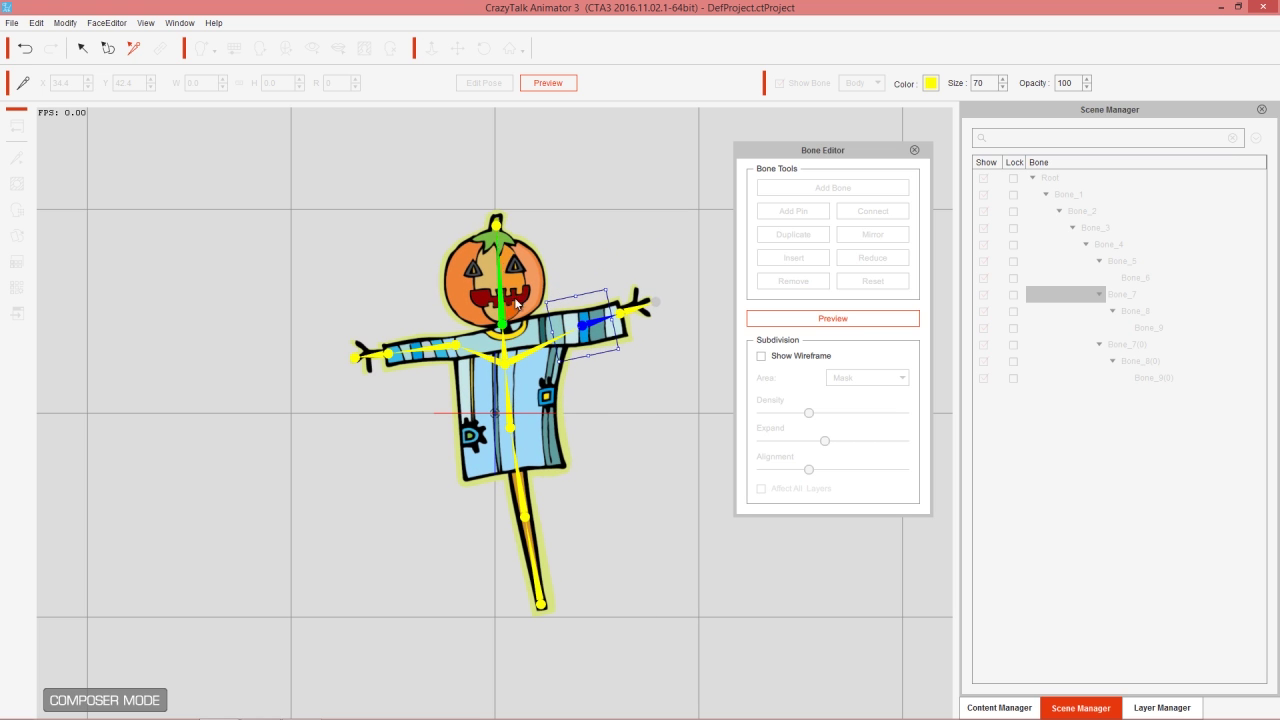
drag(452, 352, 448, 420)
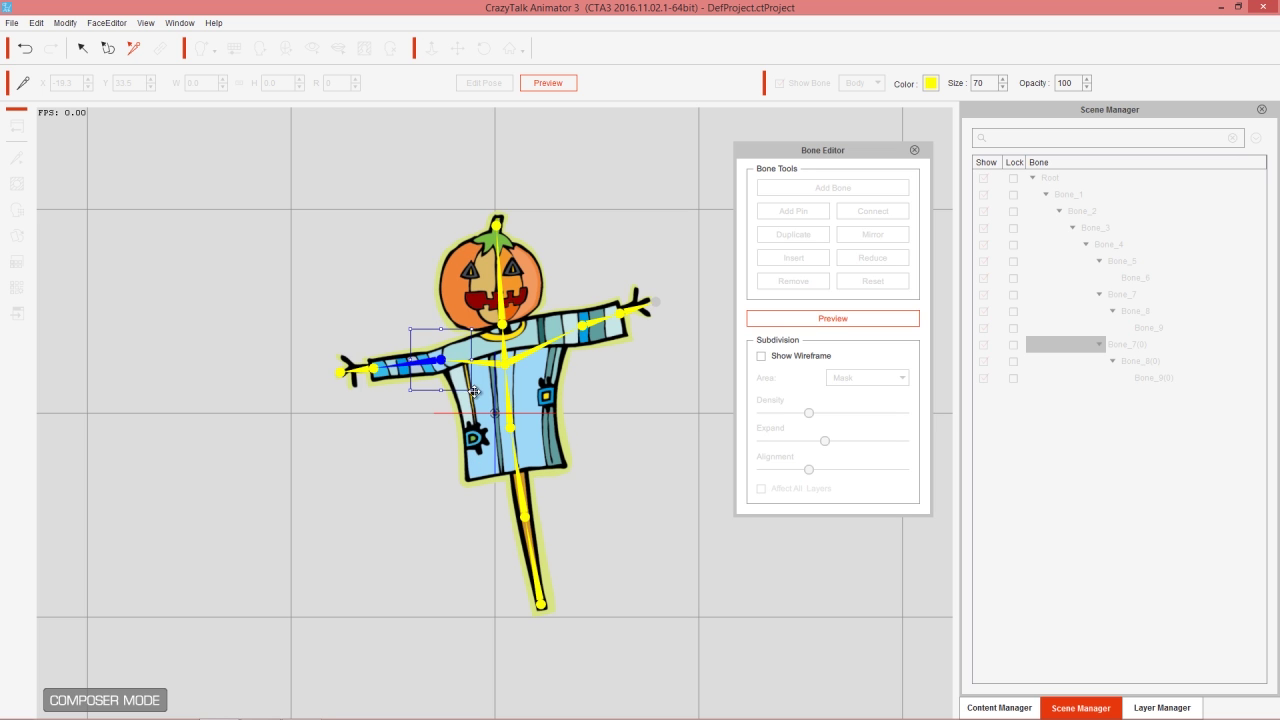
mouse_move(430, 357)
mouse_down()
mouse_move(425, 404)
mouse_move(424, 350)
mouse_move(426, 368)
mouse_move(426, 346)
mouse_move(447, 344)
mouse_up()
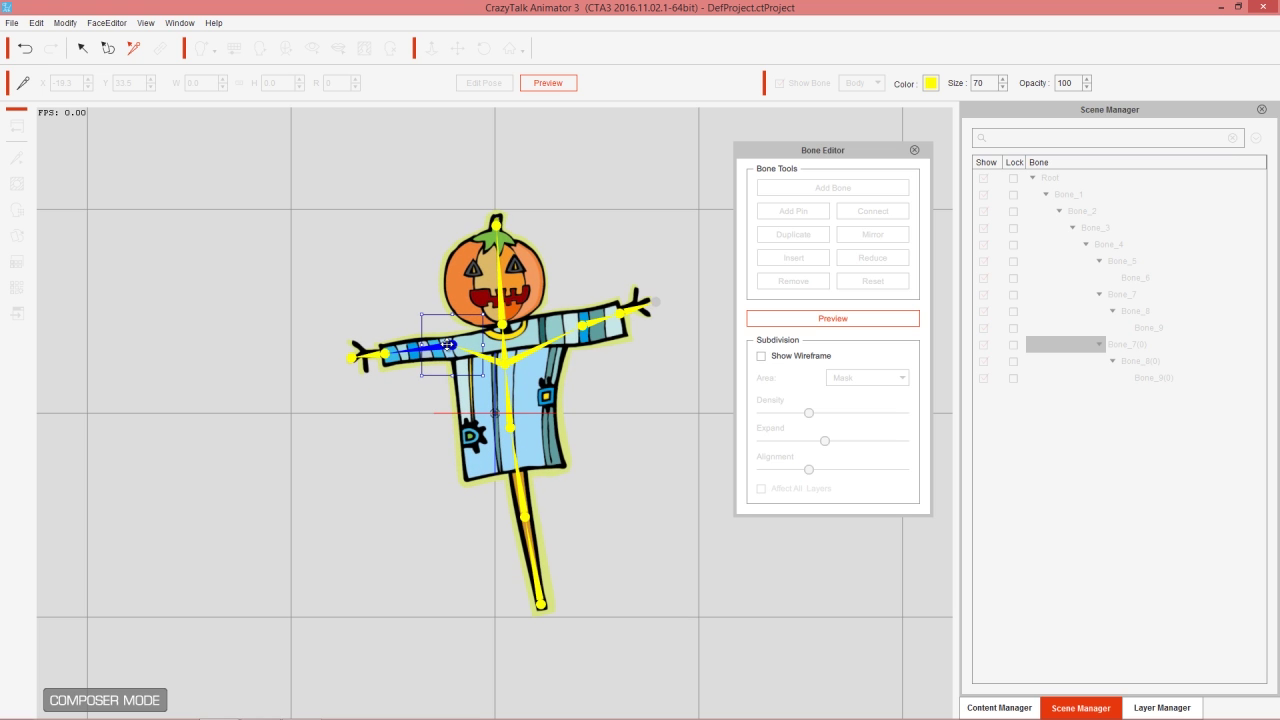
click(800, 320)
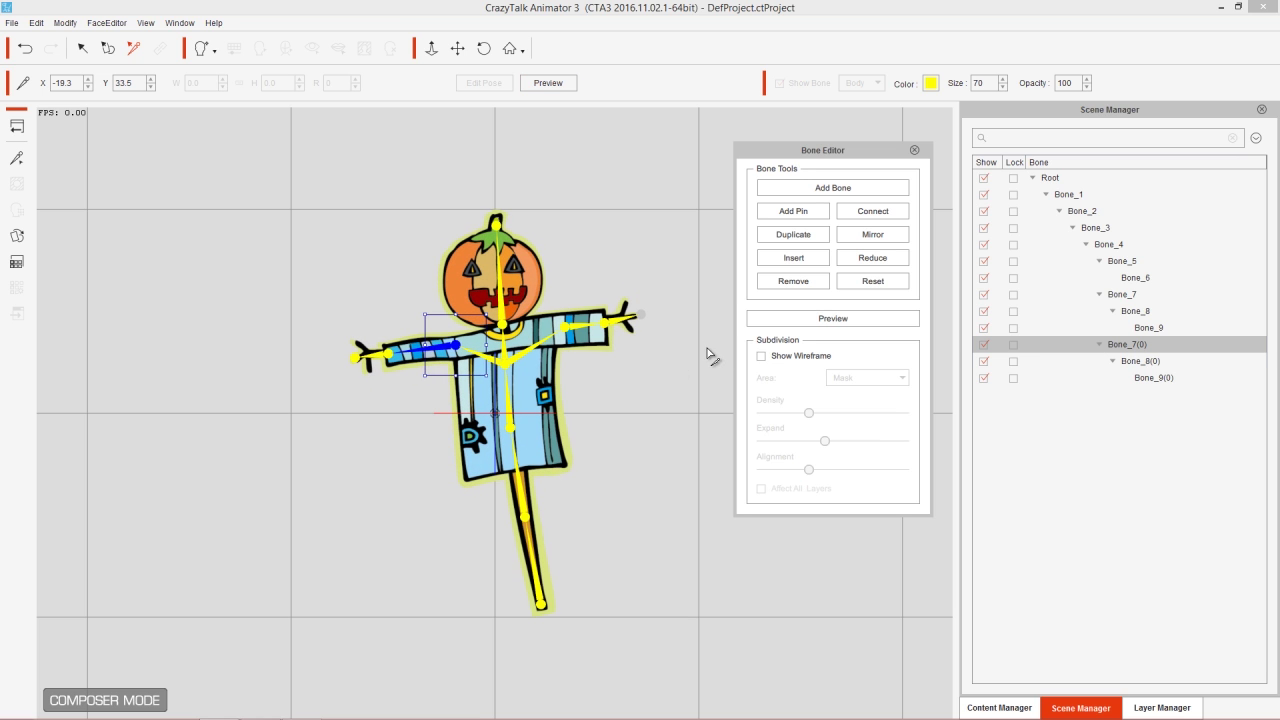
Add four mesh pins for Bone_3, two along each lower side of the shirt, and nudge Pin_1 slightly
click(793, 211)
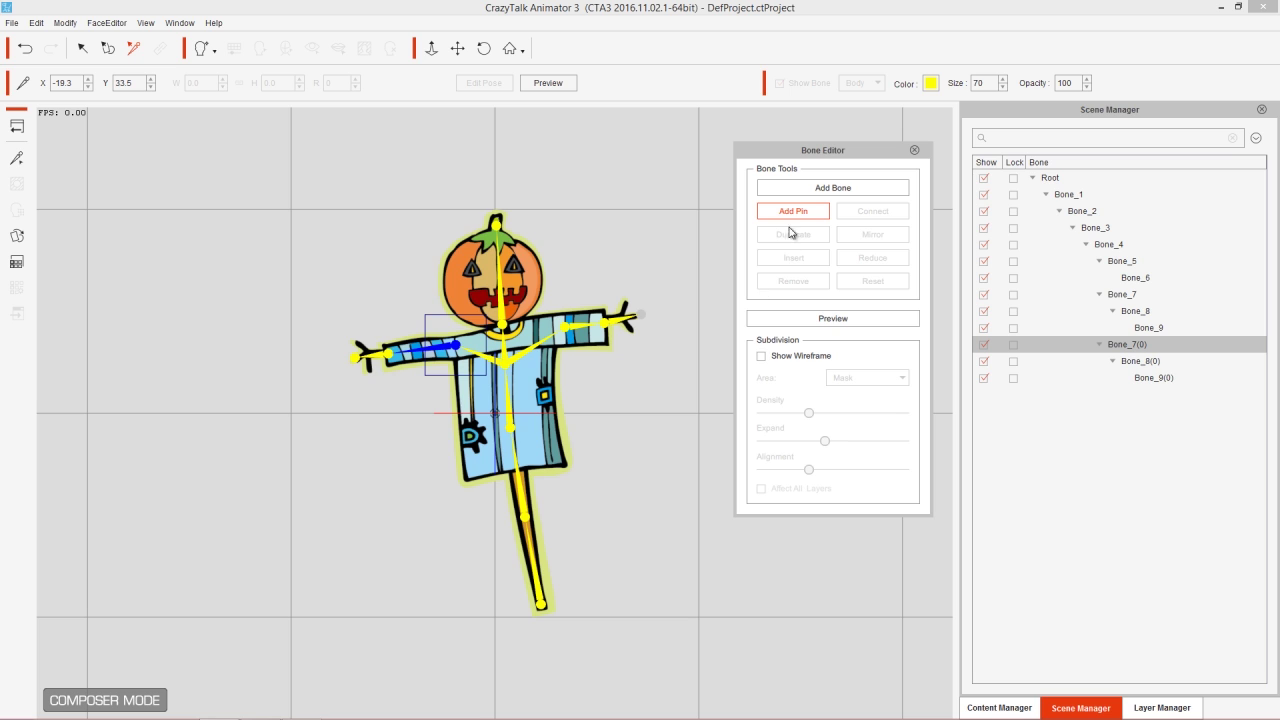
click(516, 419)
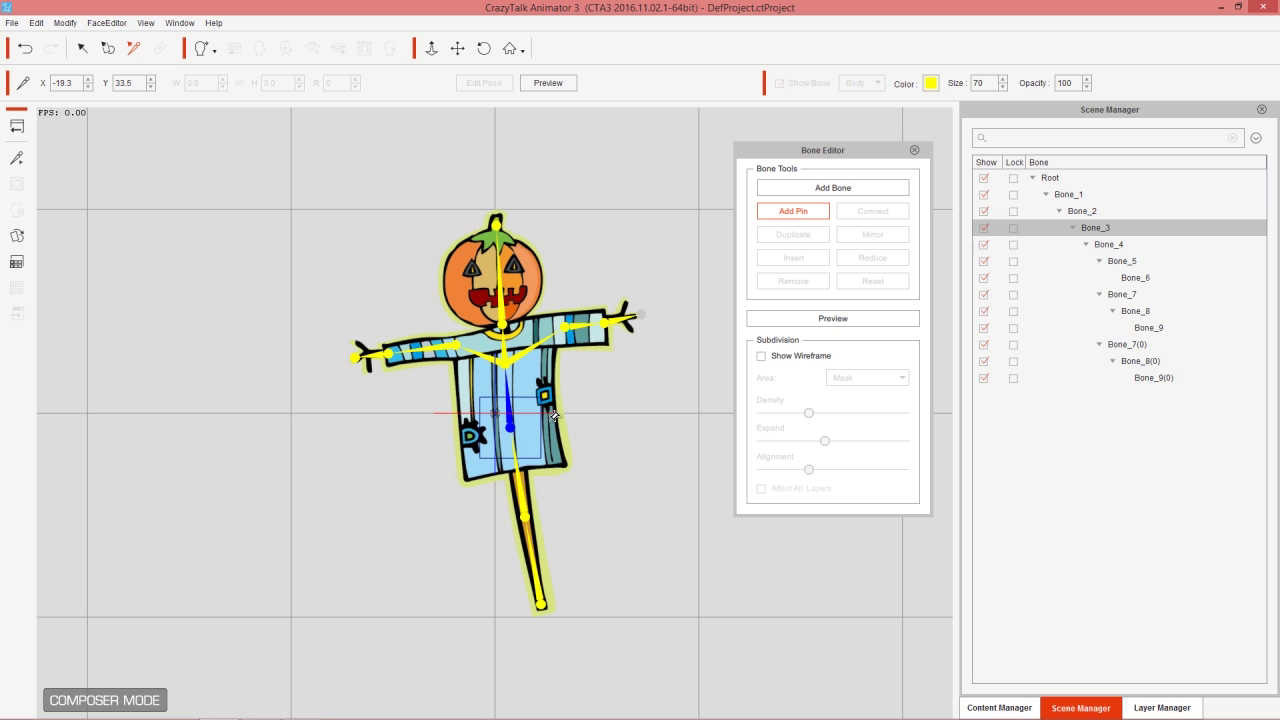
click(550, 420)
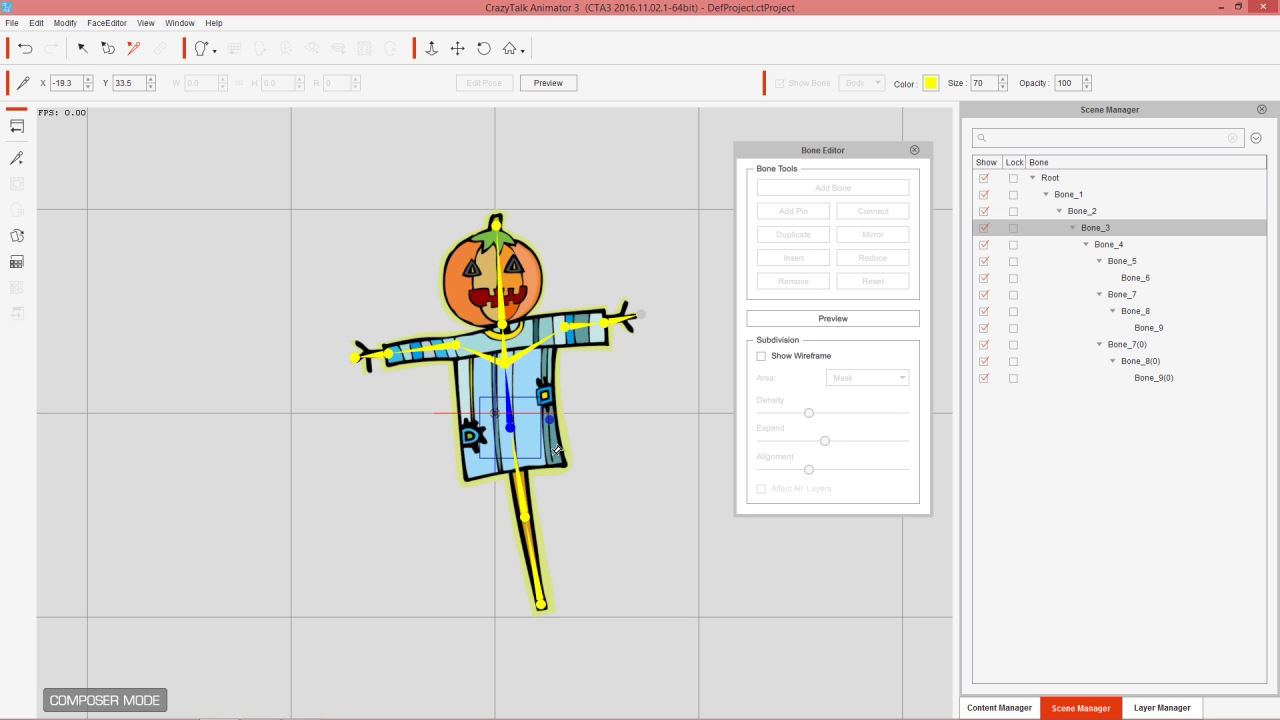
click(470, 470)
right_click(621, 378)
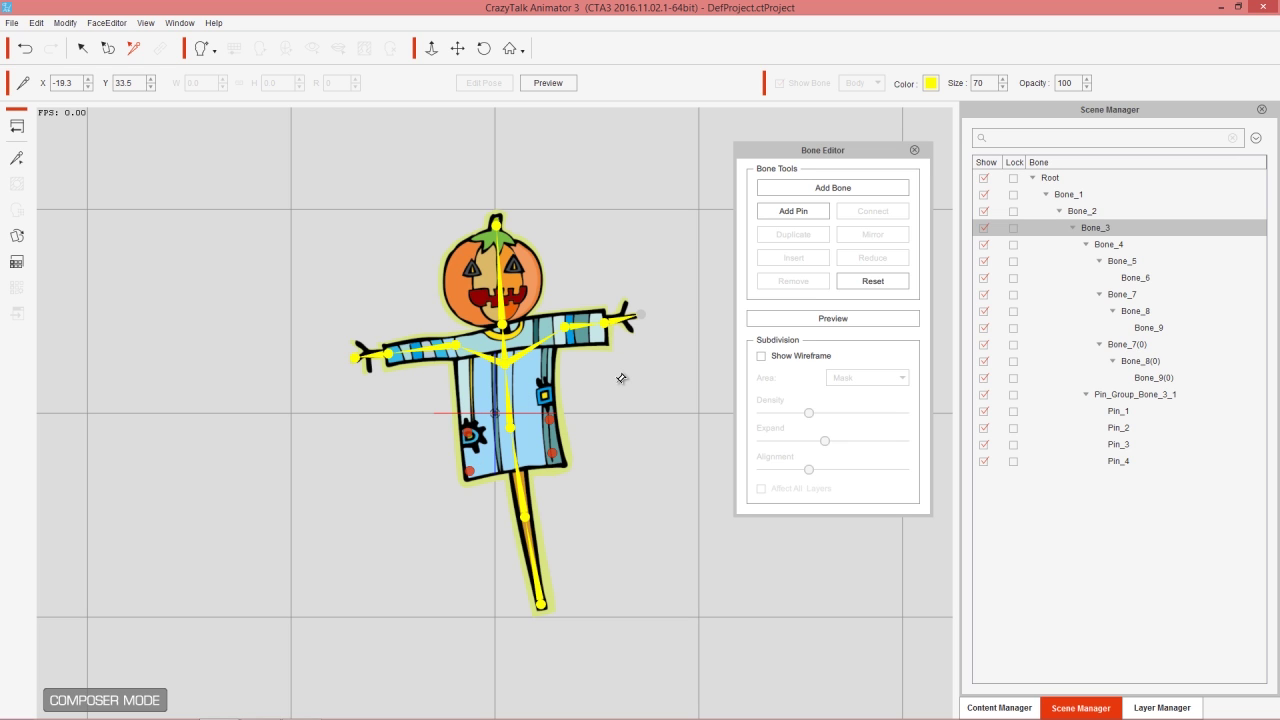
click(552, 421)
drag(552, 421, 550, 423)
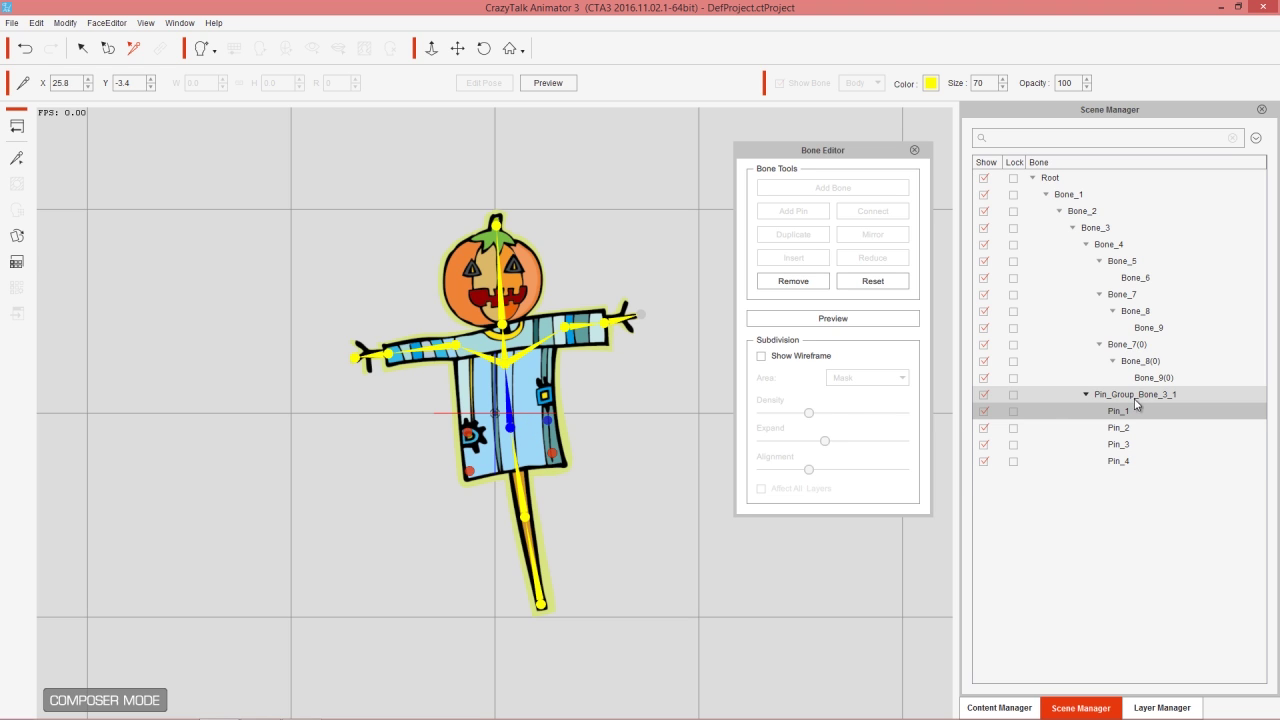
Preview the pinned shirt by pulling both shoulder bones outward and back, and leave the preview
click(452, 345)
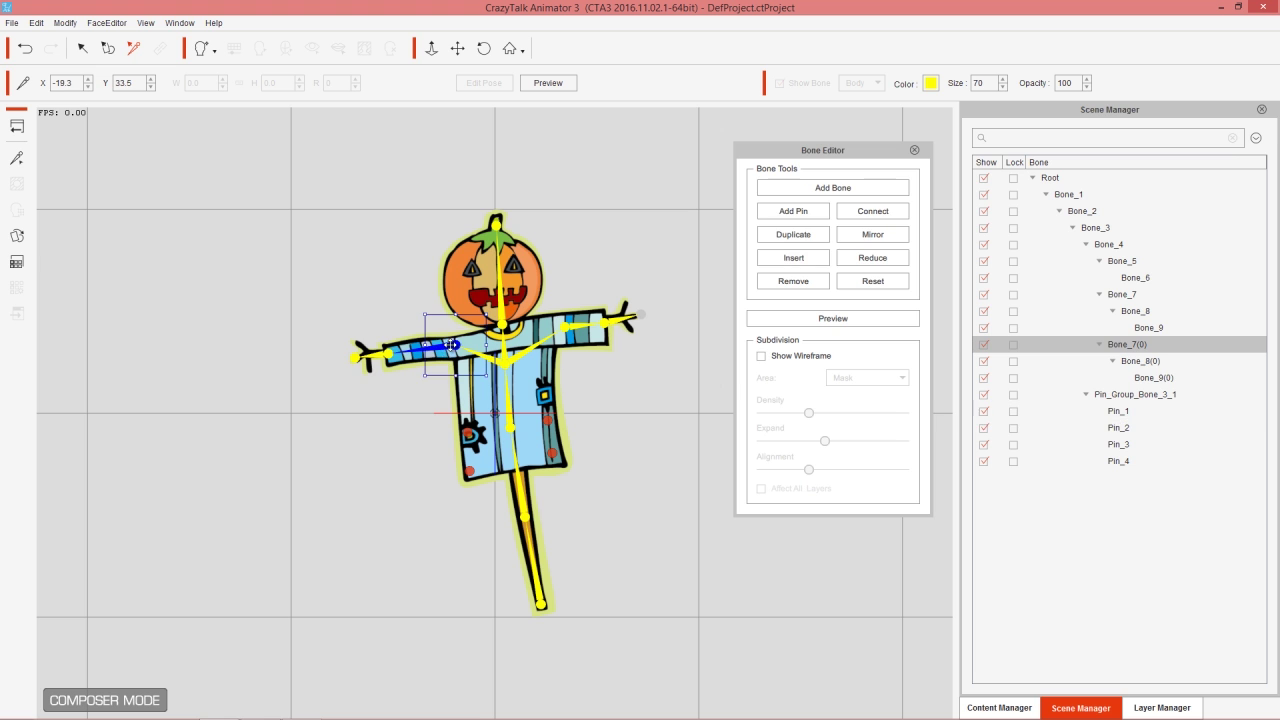
drag(452, 345, 407, 361)
click(830, 318)
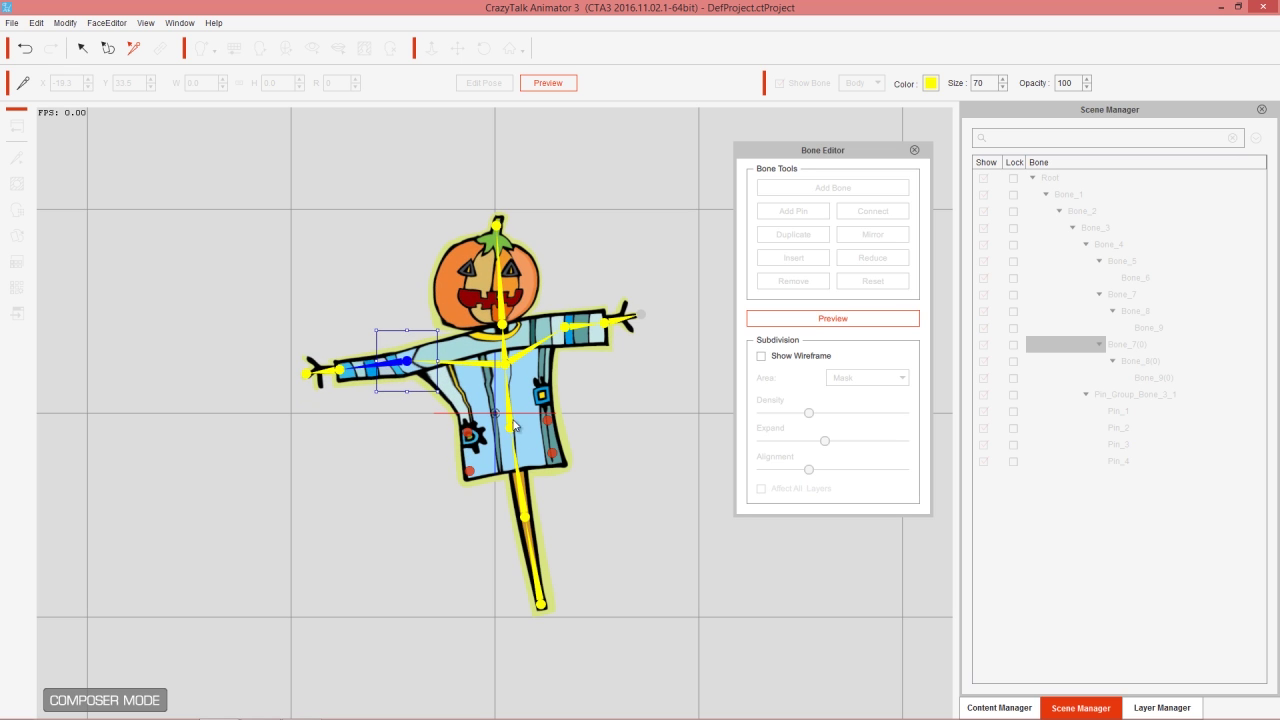
drag(410, 362, 486, 344)
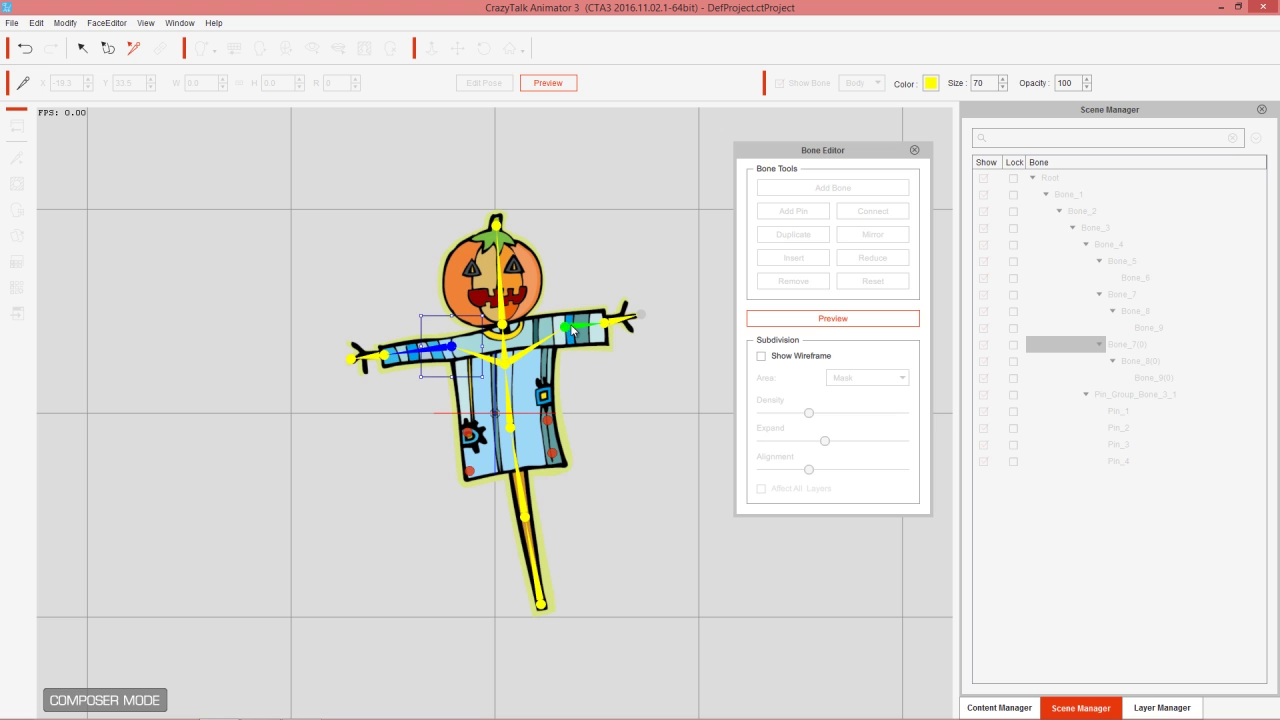
mouse_move(573, 331)
mouse_down()
mouse_move(638, 336)
mouse_move(580, 350)
mouse_move(590, 338)
mouse_move(579, 326)
mouse_up()
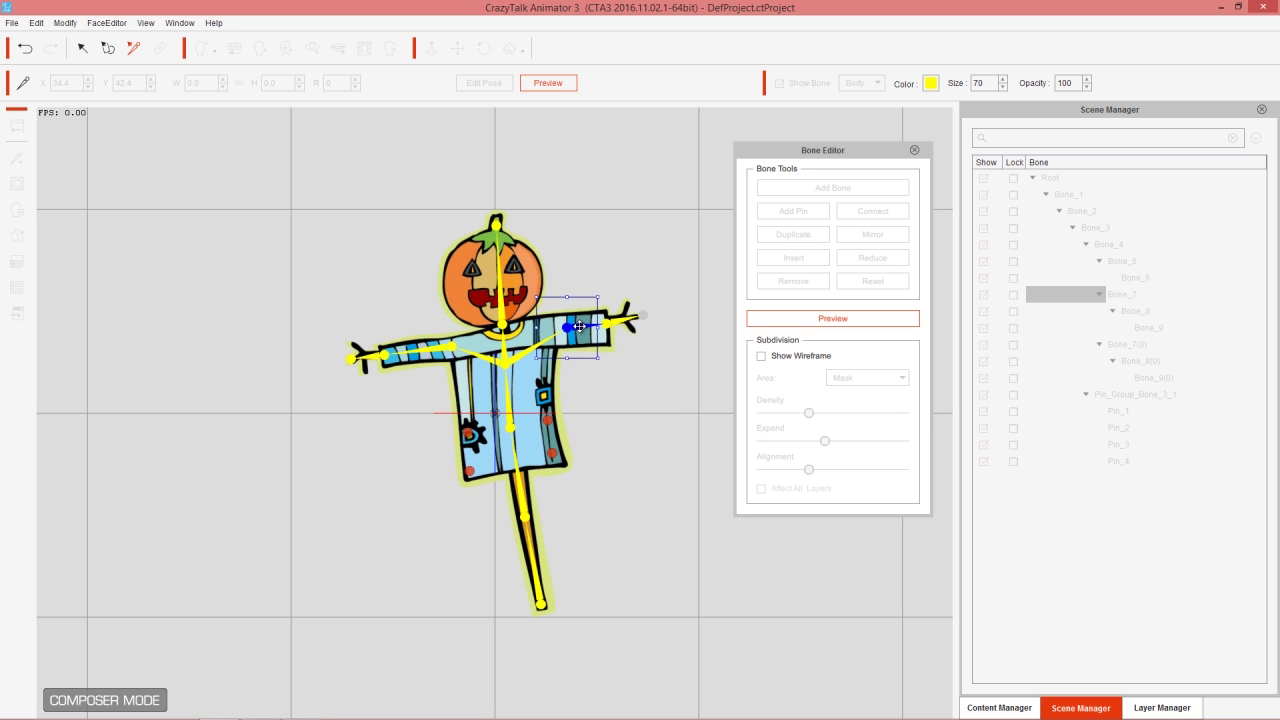
click(820, 319)
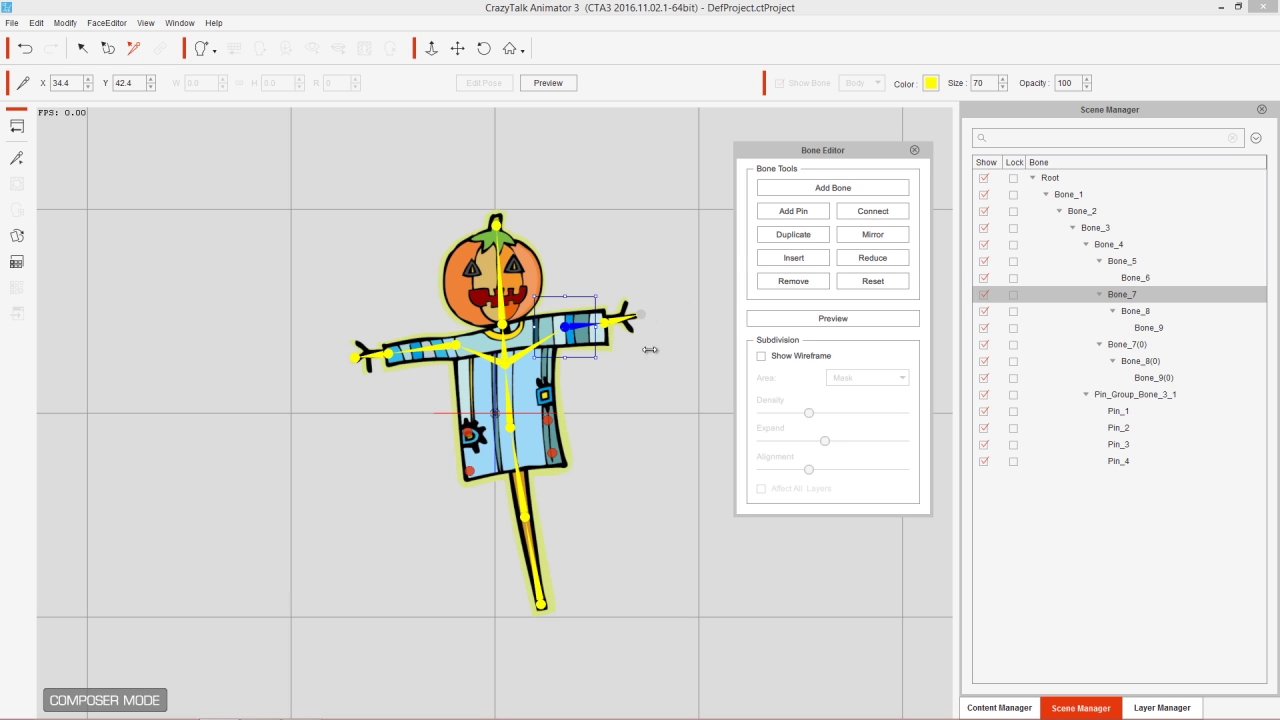
Examine how Bone_3, Bone_4 and Bone_7 are linked in the bone hierarchy
click(1087, 300)
click(1120, 247)
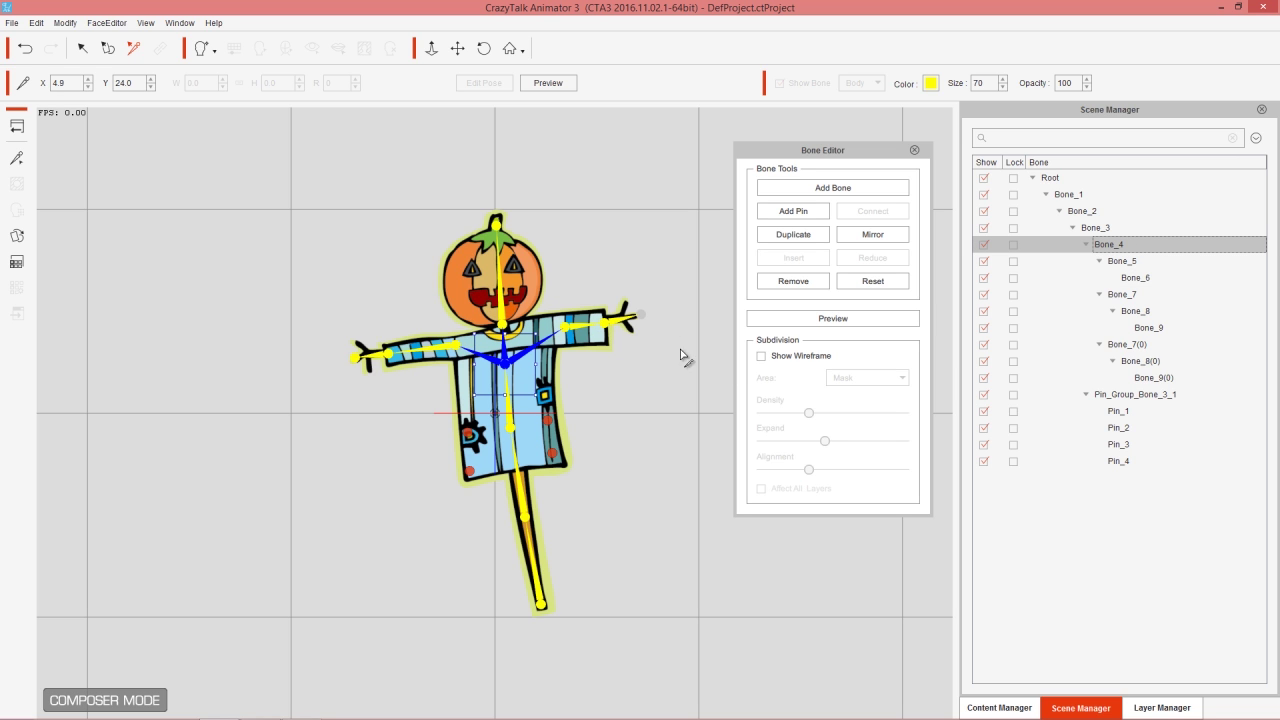
click(1143, 295)
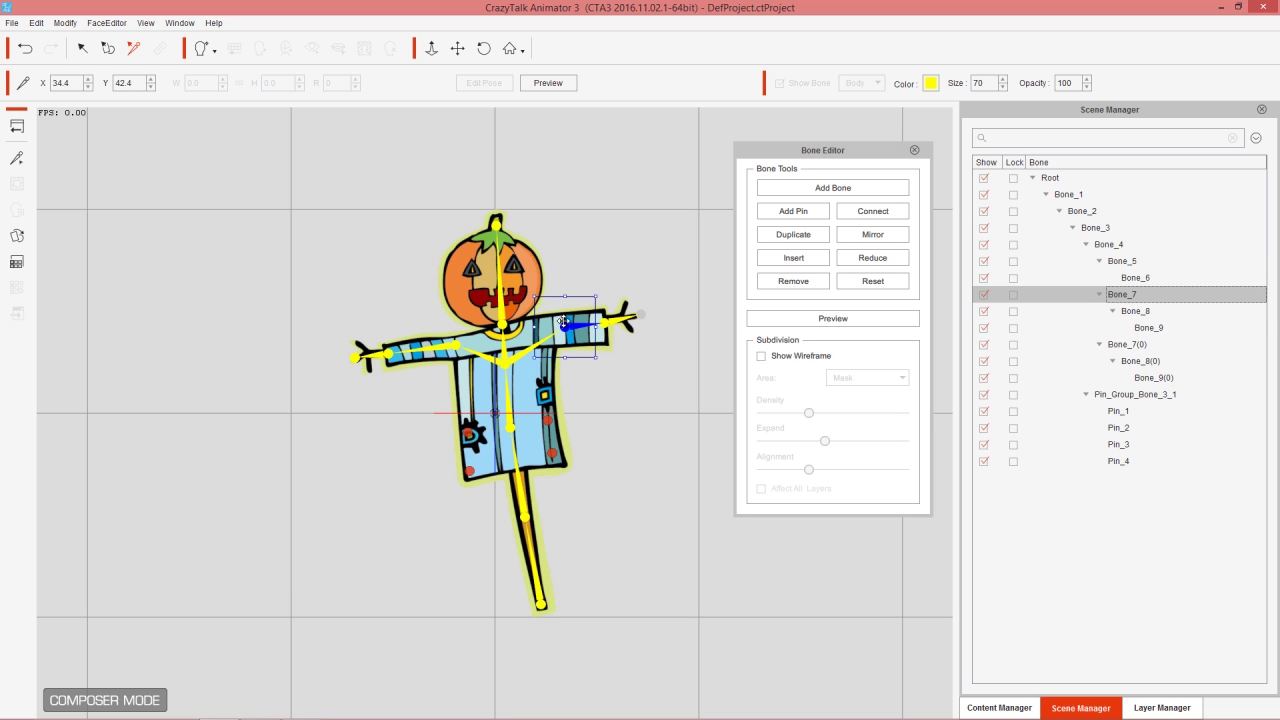
click(510, 430)
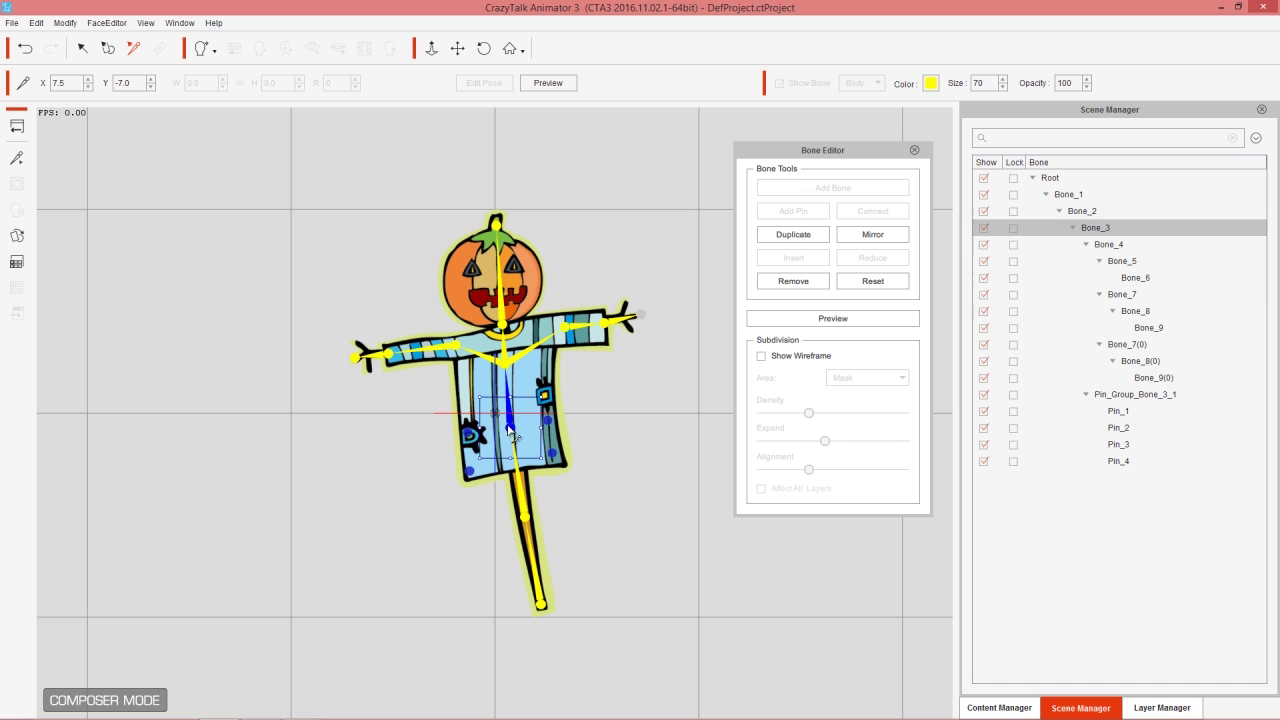
click(1121, 245)
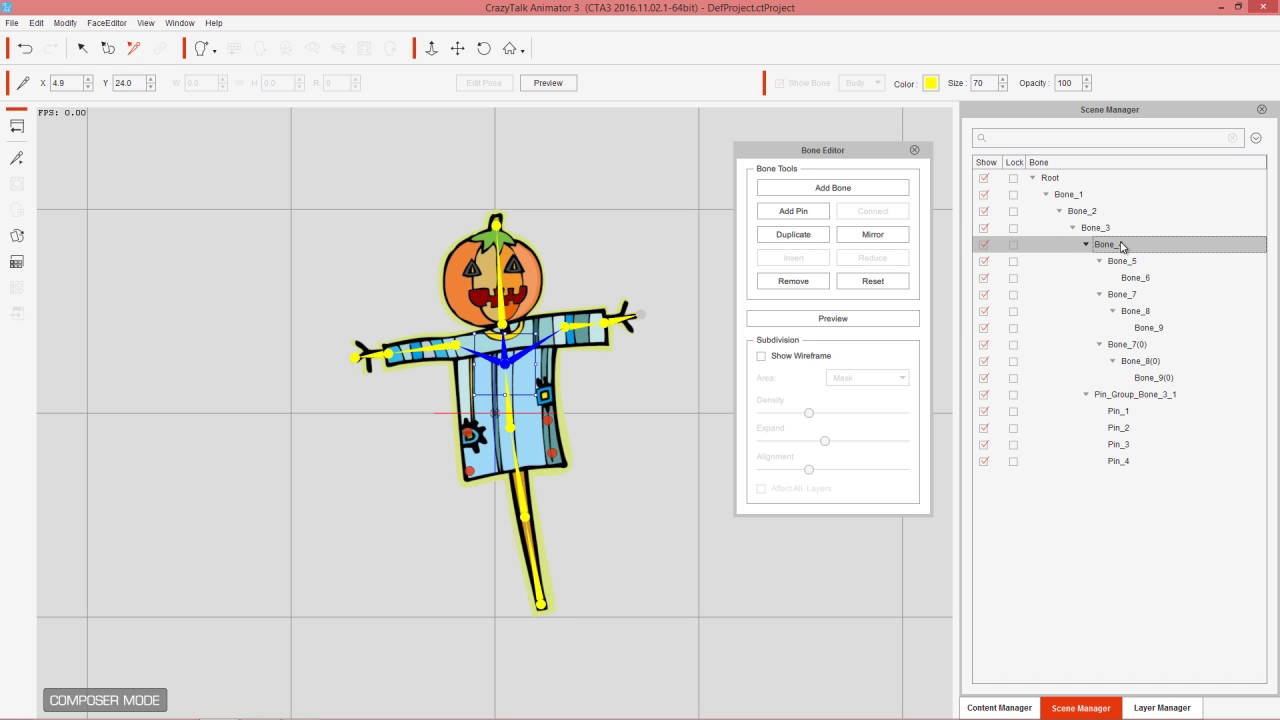
click(1121, 229)
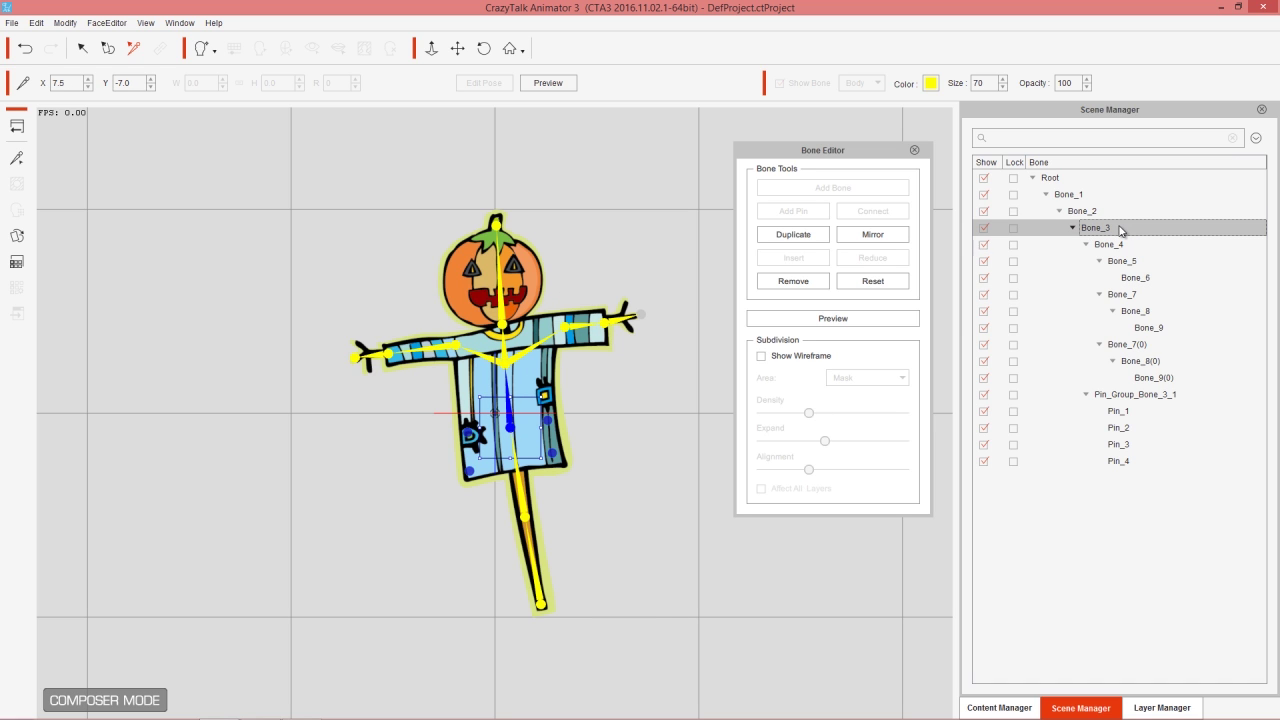
Connect both shoulder bones, Bone_7 and Bone_7(0), to the lower torso bone Bone_3 instead of Bone_4
click(1131, 296)
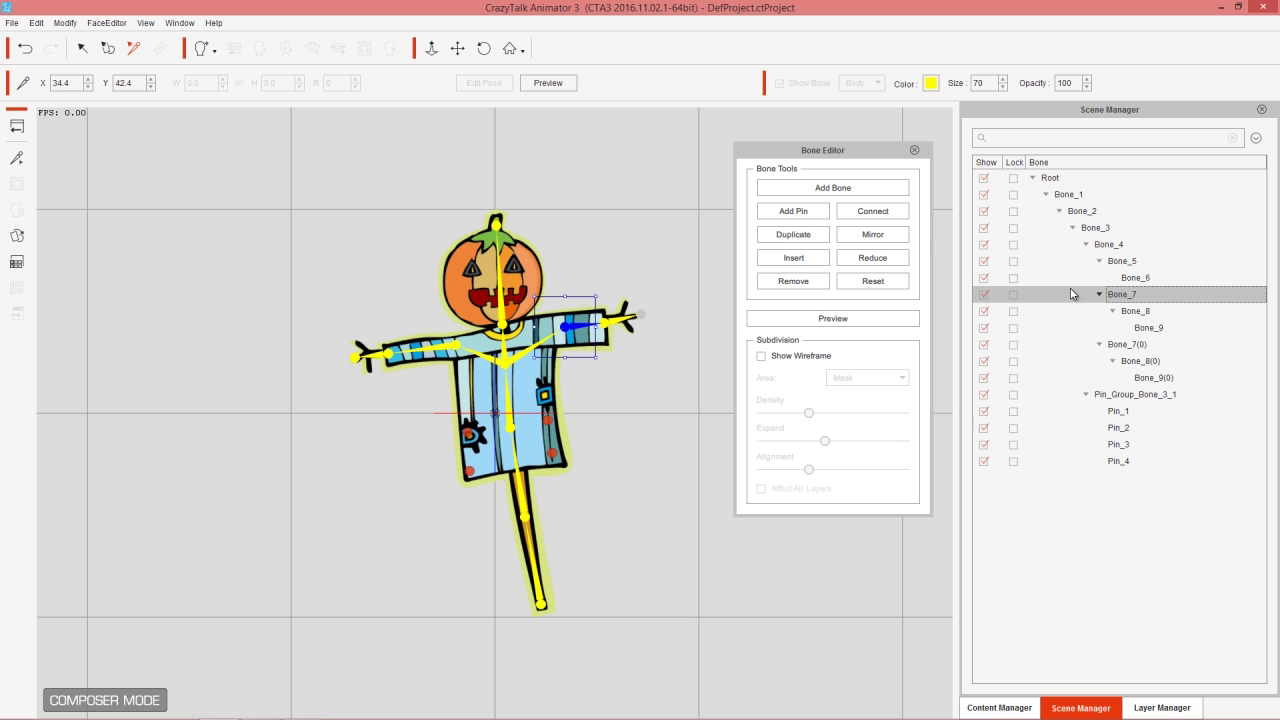
click(874, 213)
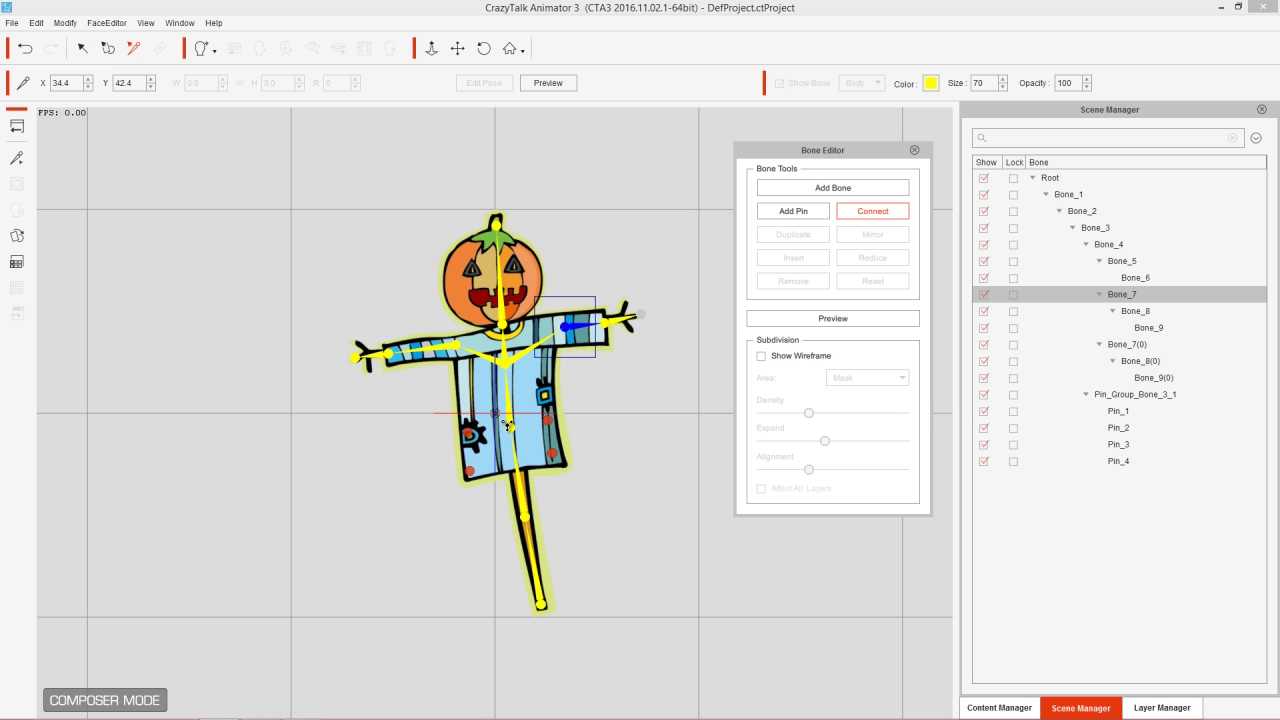
click(510, 425)
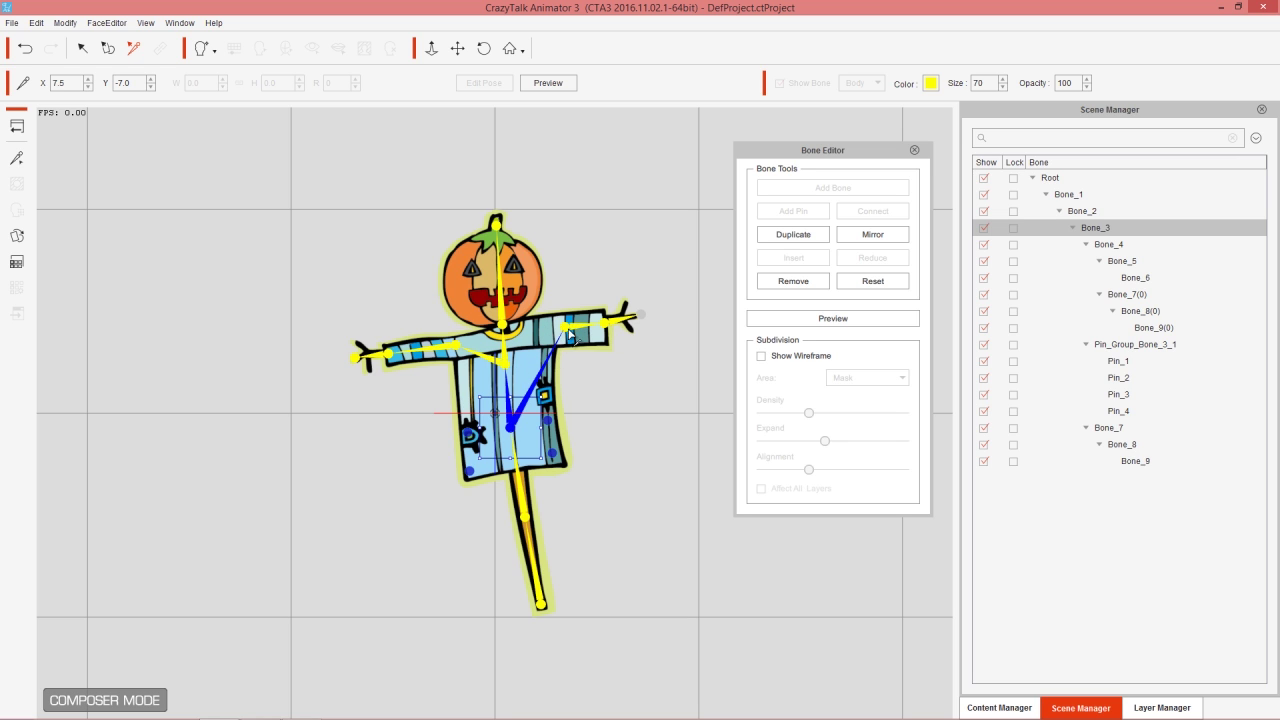
click(457, 352)
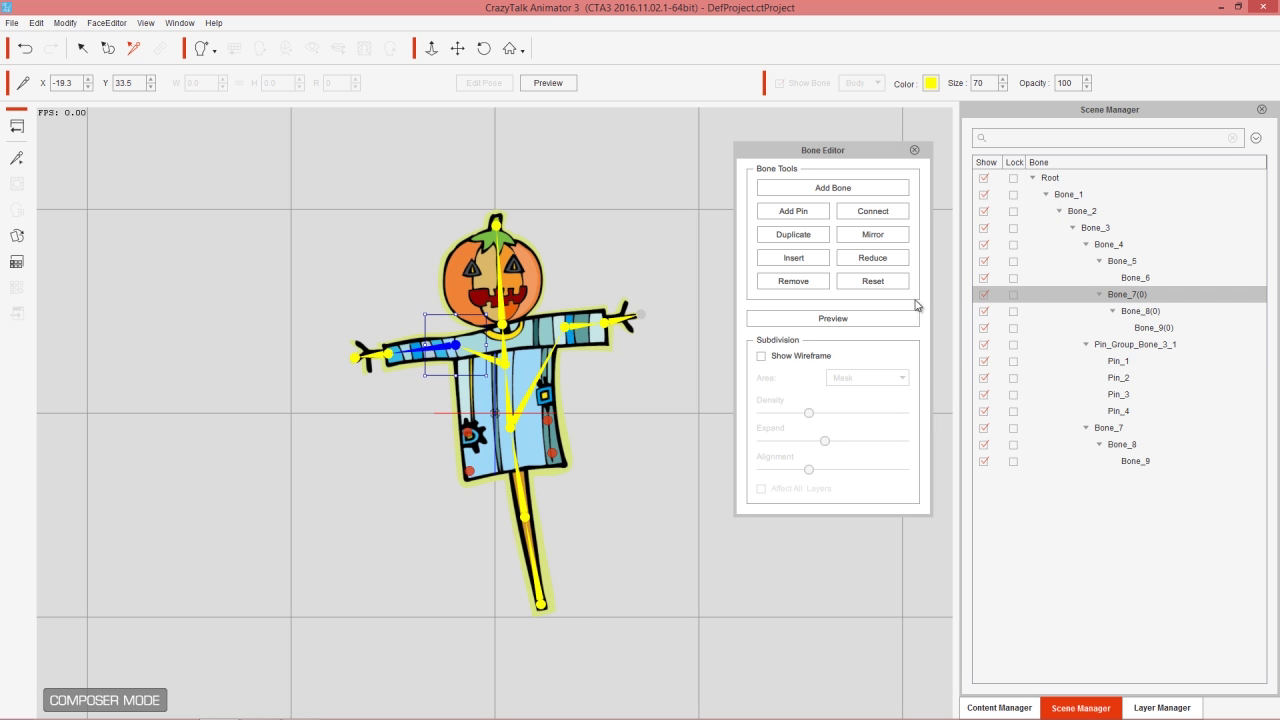
click(883, 214)
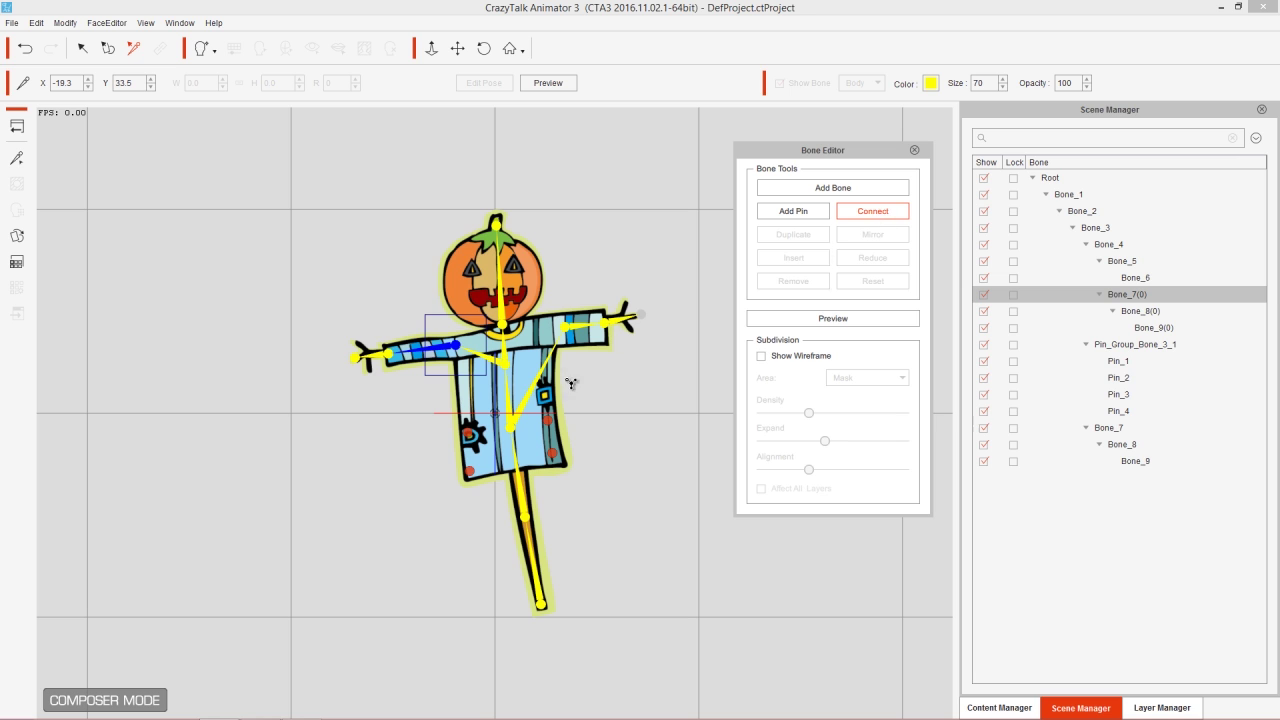
click(510, 416)
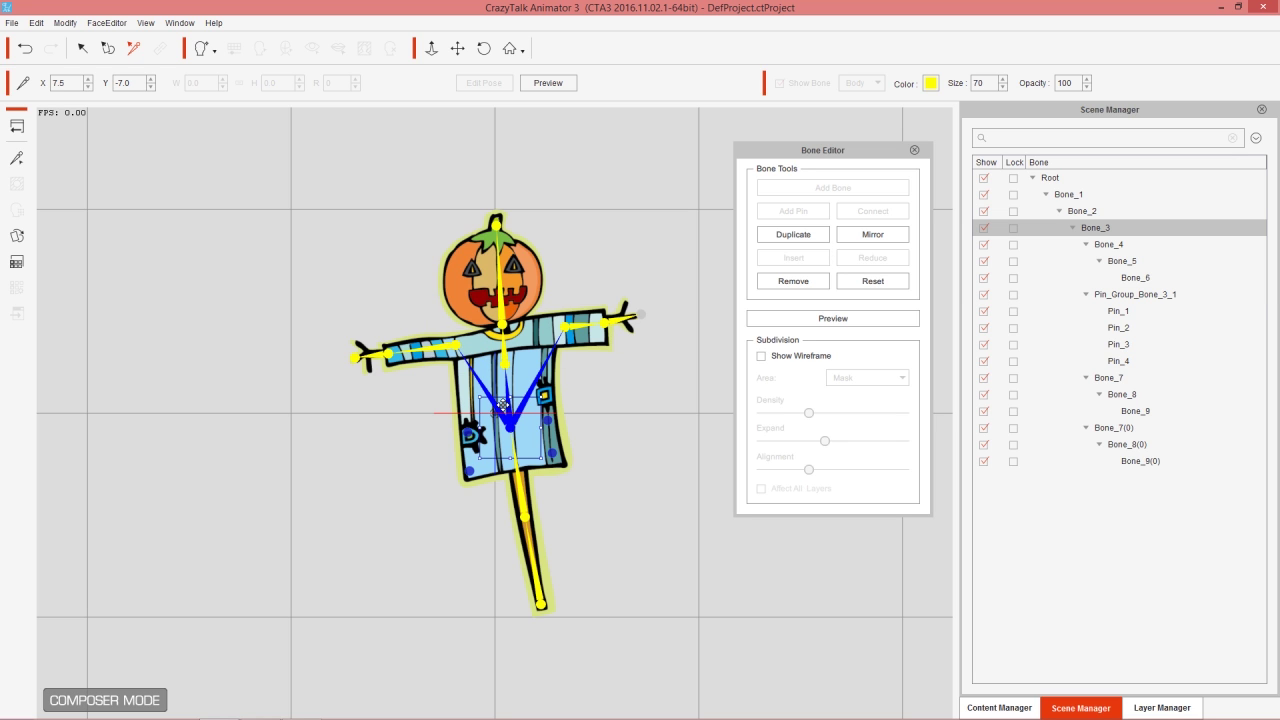
Preview the reconnected arms by moving both shoulder bones, Bone_7 and Bone_7(0)
click(775, 318)
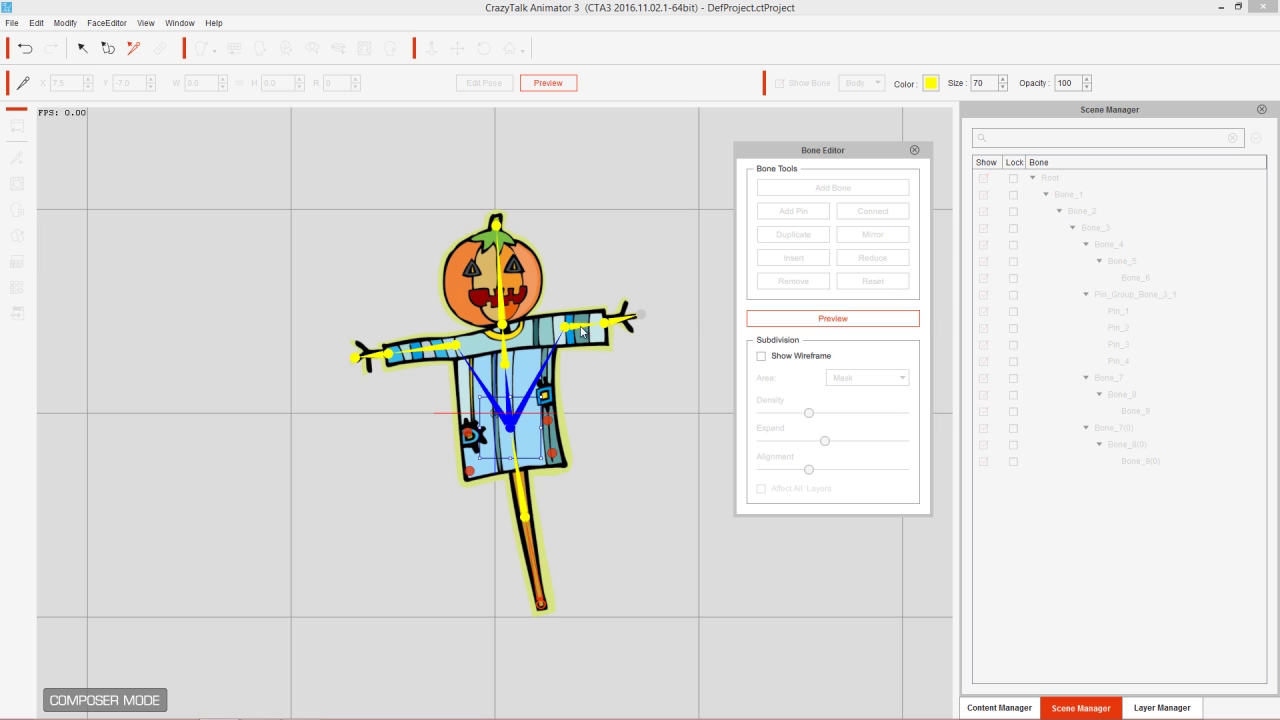
click(580, 326)
mouse_move(580, 326)
mouse_down()
mouse_move(570, 370)
mouse_move(585, 290)
mouse_move(556, 362)
mouse_move(600, 295)
mouse_move(583, 361)
mouse_move(595, 300)
mouse_move(600, 335)
mouse_move(604, 319)
mouse_move(558, 332)
mouse_move(583, 337)
mouse_move(571, 337)
mouse_move(571, 358)
mouse_move(566, 329)
mouse_up()
click(455, 354)
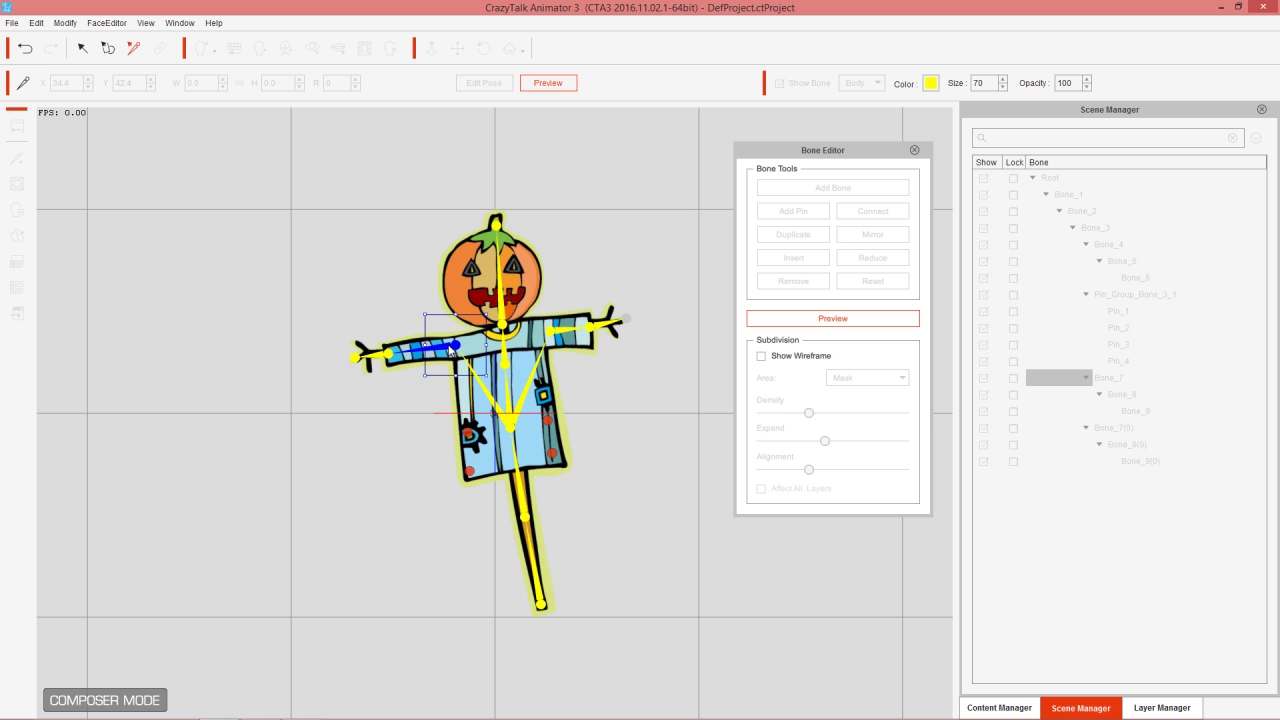
mouse_move(455, 354)
mouse_down()
mouse_move(445, 362)
mouse_move(468, 362)
mouse_move(438, 348)
mouse_up()
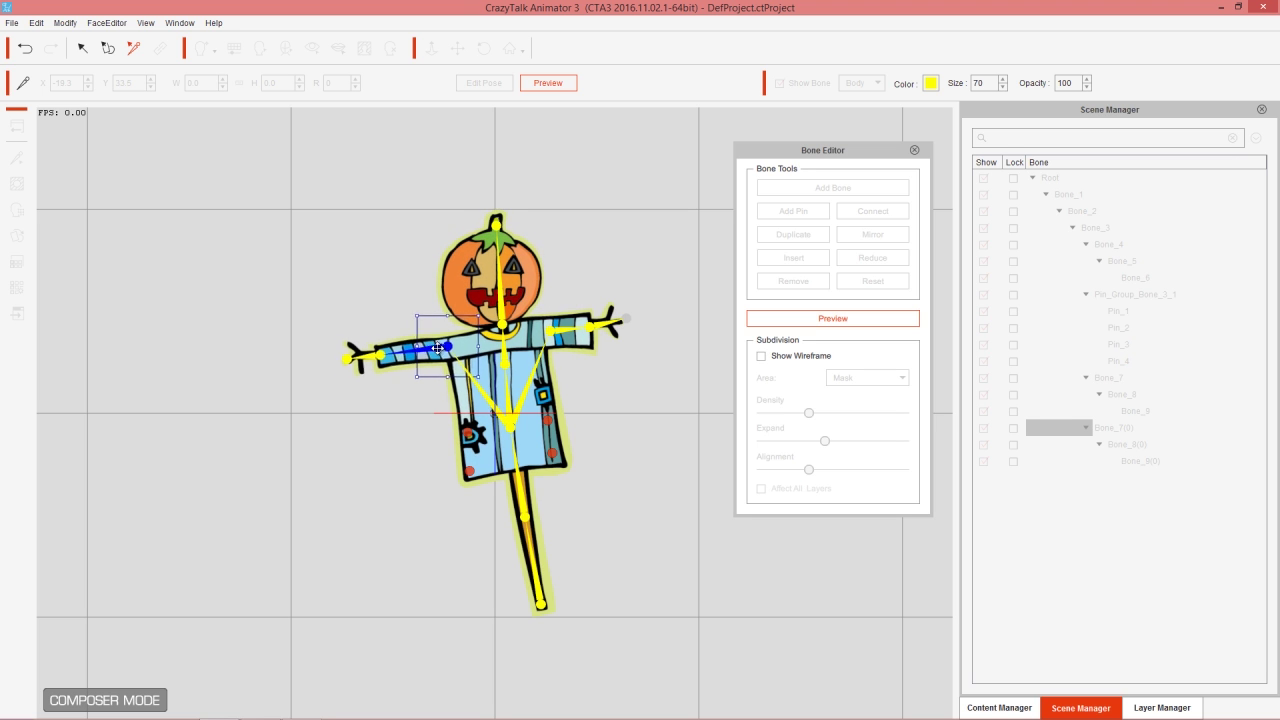
Preview how the scarecrow bends by moving the lower torso bone Bone_3, and leave the preview
click(511, 422)
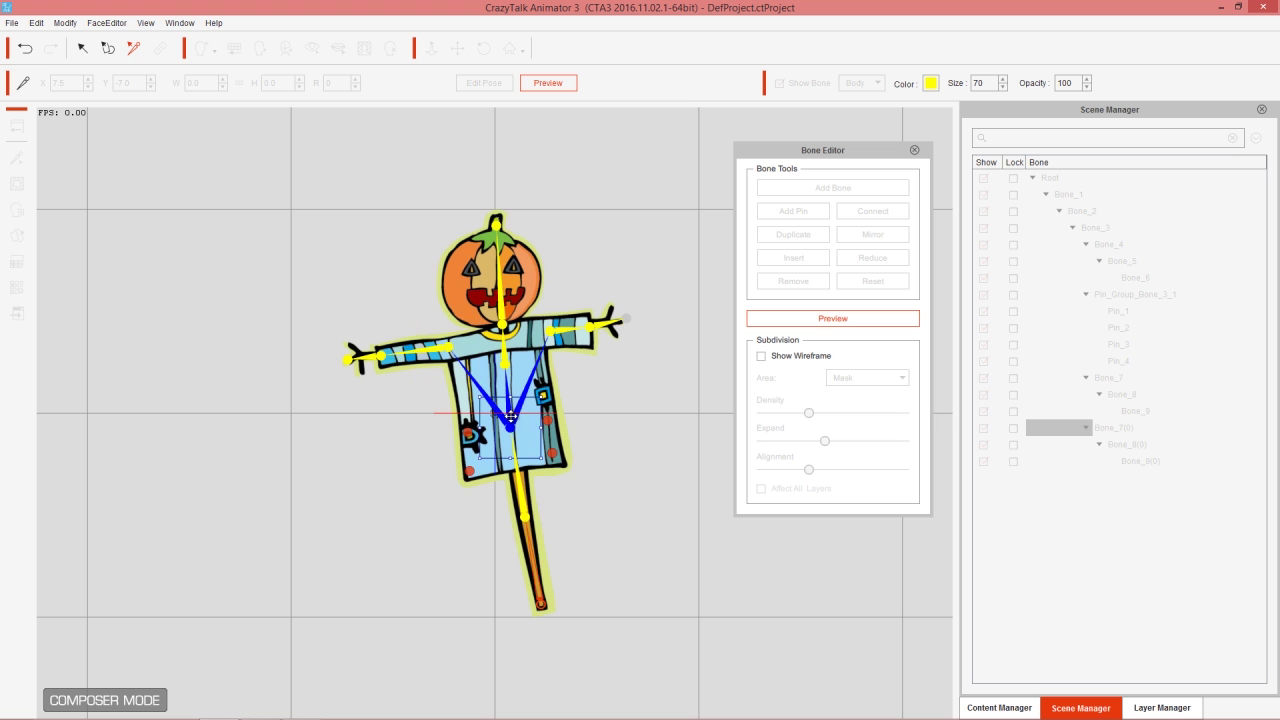
drag(519, 411, 480, 450)
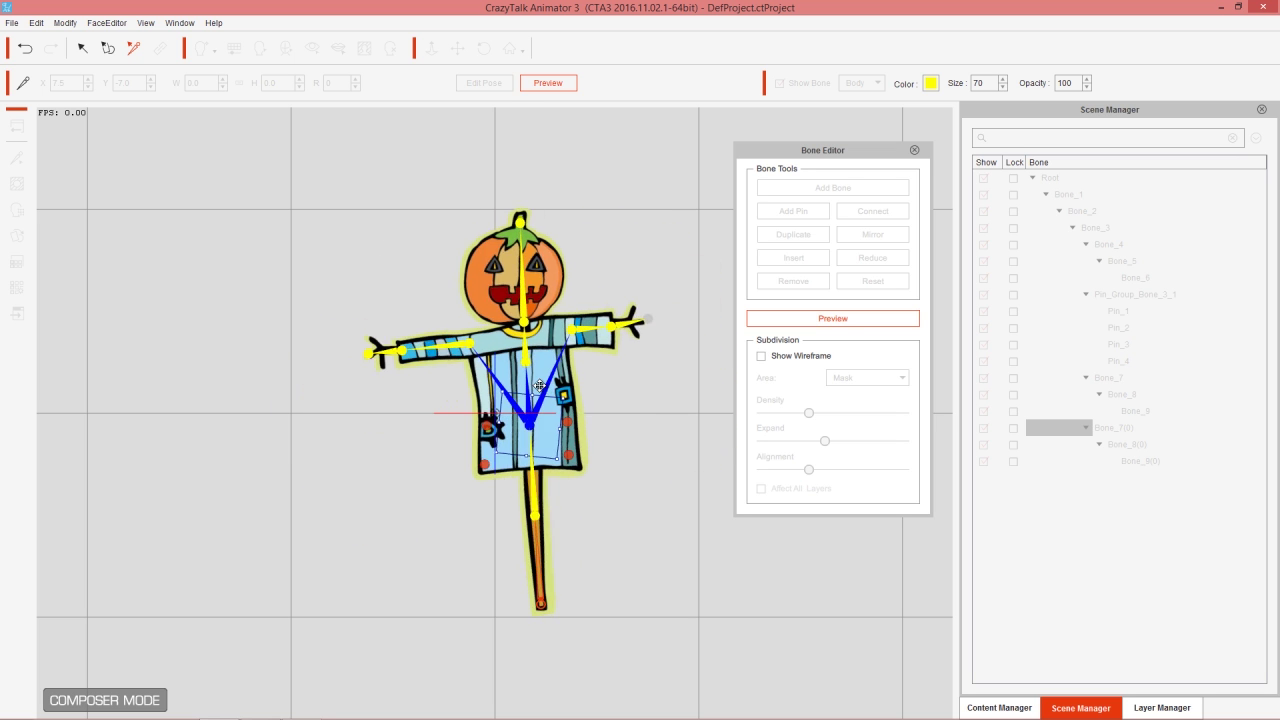
click(857, 320)
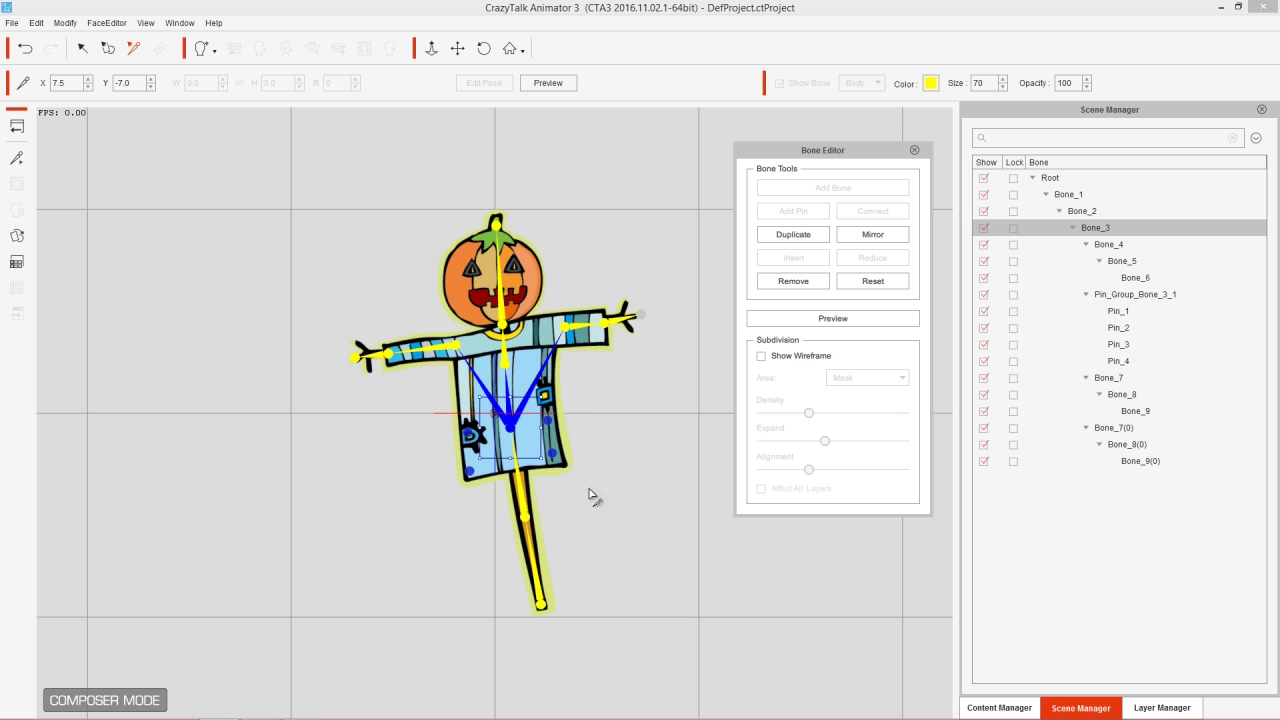
click(527, 510)
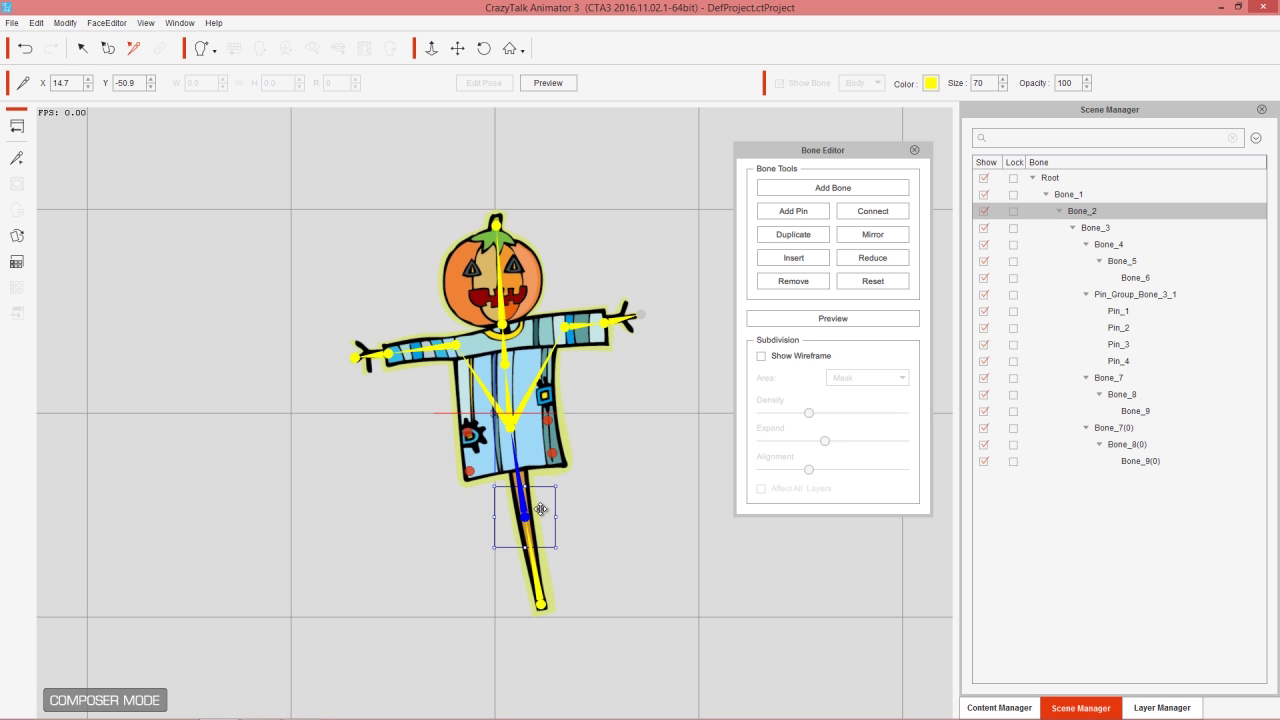
drag(520, 503, 540, 509)
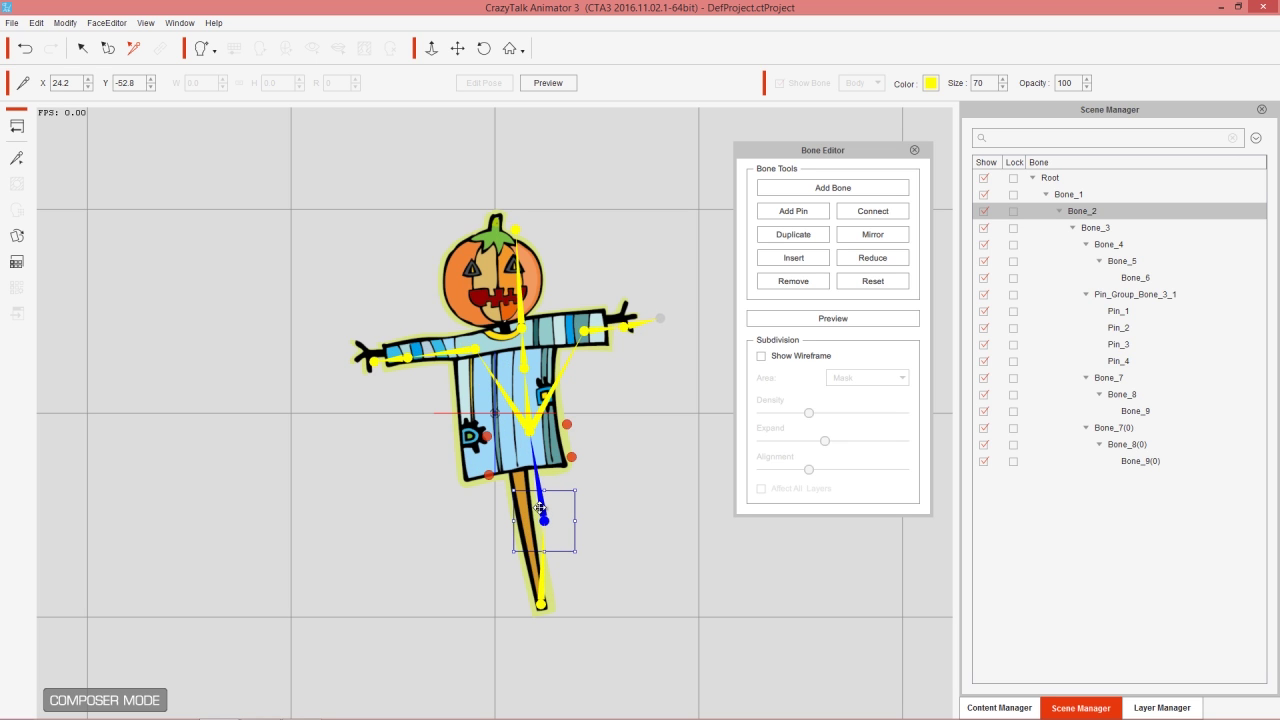
key(ctrl+z)
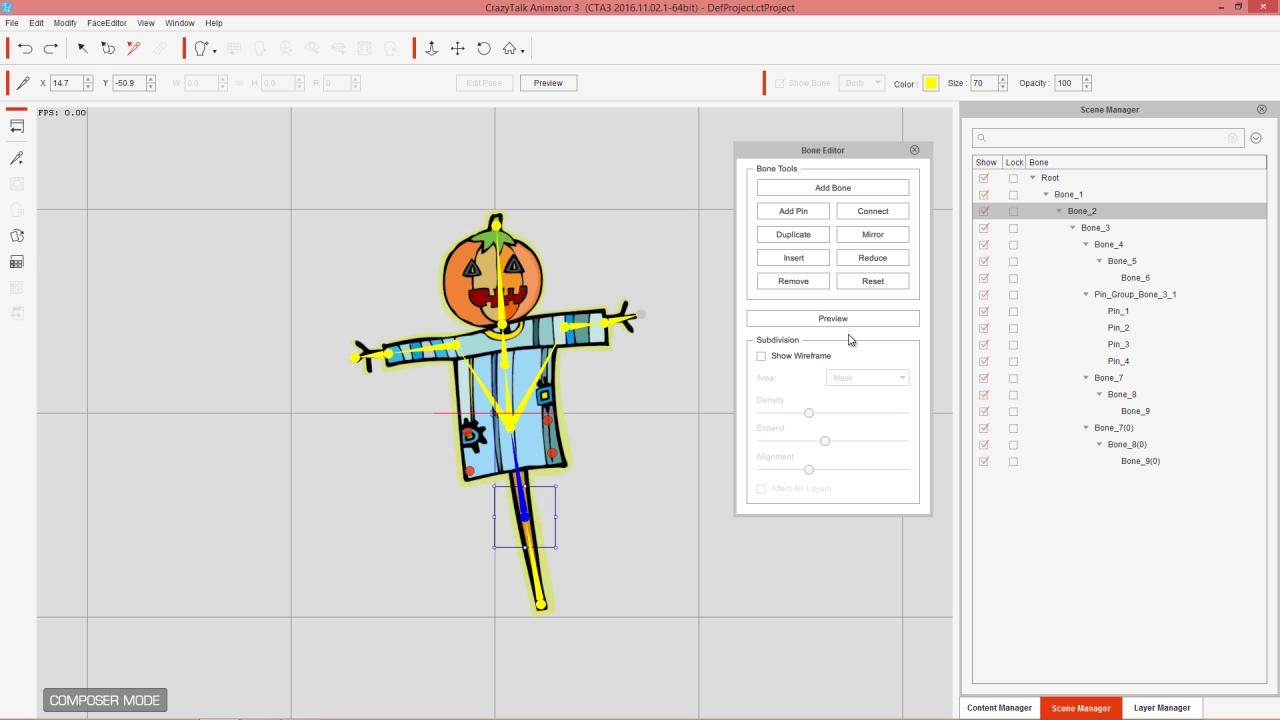
Preview how the wooden post deforms by moving Bone_2, and leave the preview
click(850, 320)
drag(527, 511, 562, 495)
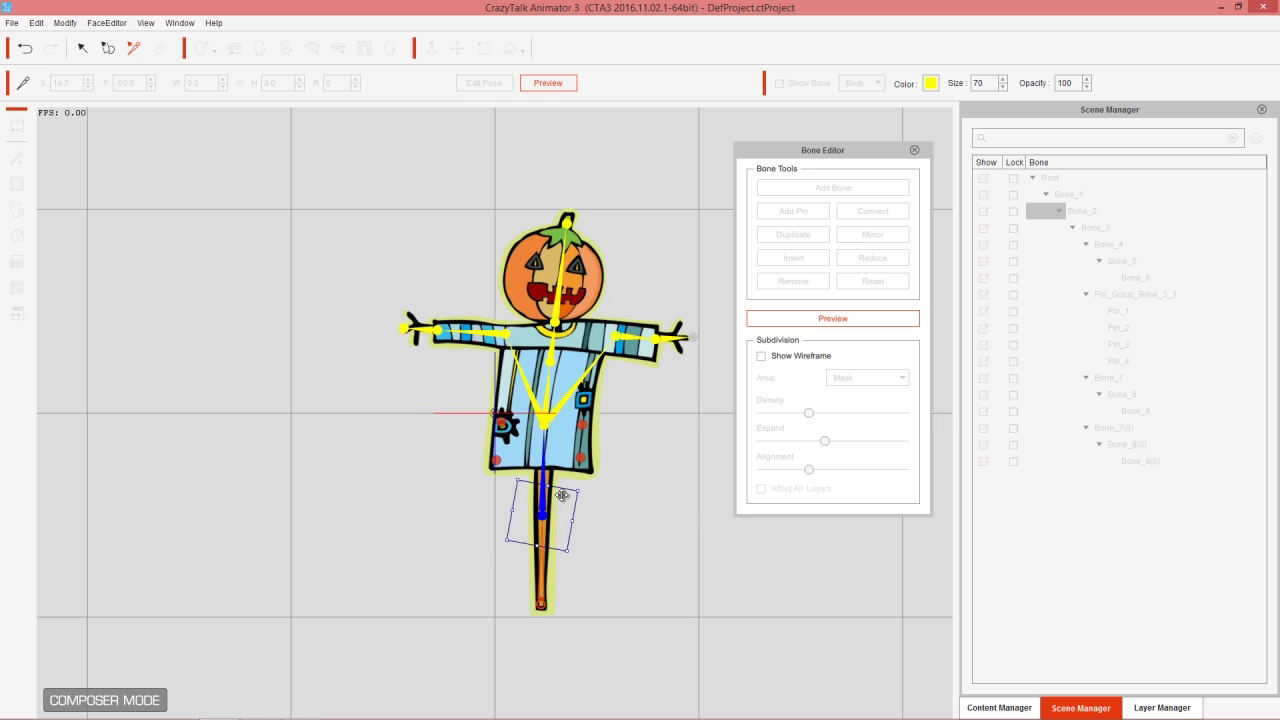
click(832, 320)
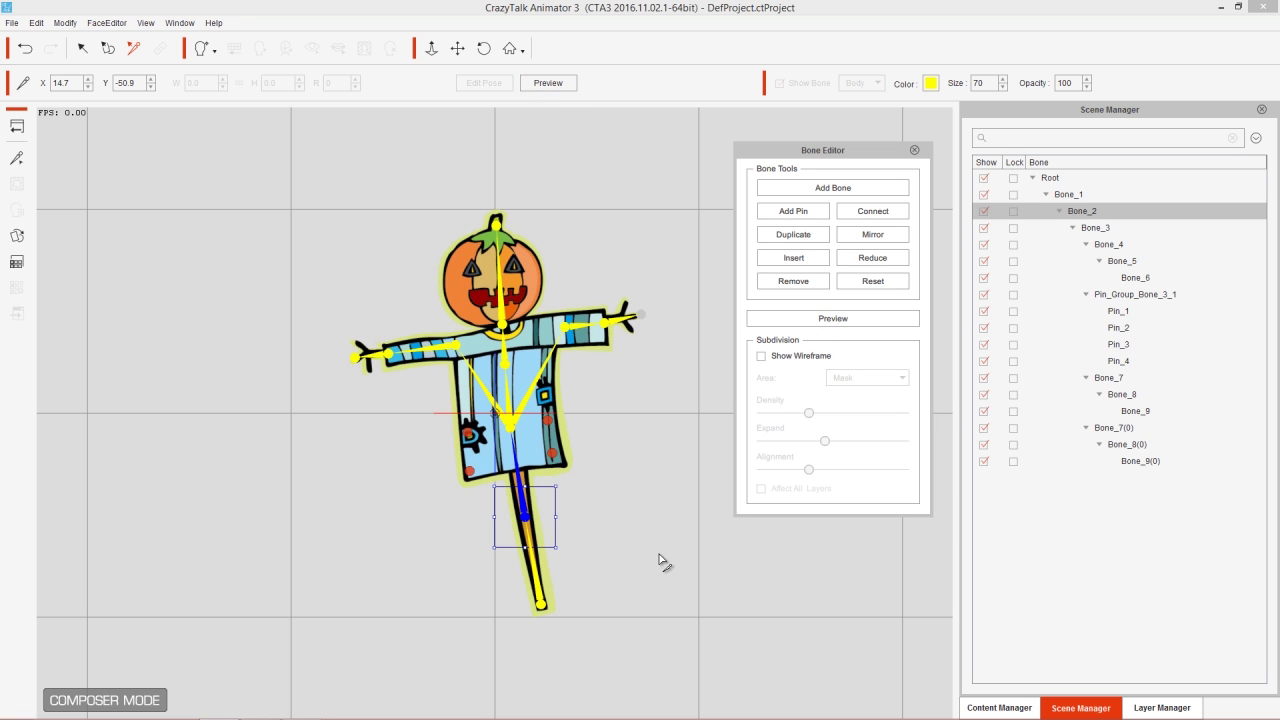
Move Bone_2's joint further down the wooden post, to about X 18.2, Y -69.9
scroll(678, 533, up, 2)
scroll(665, 428, up, 1)
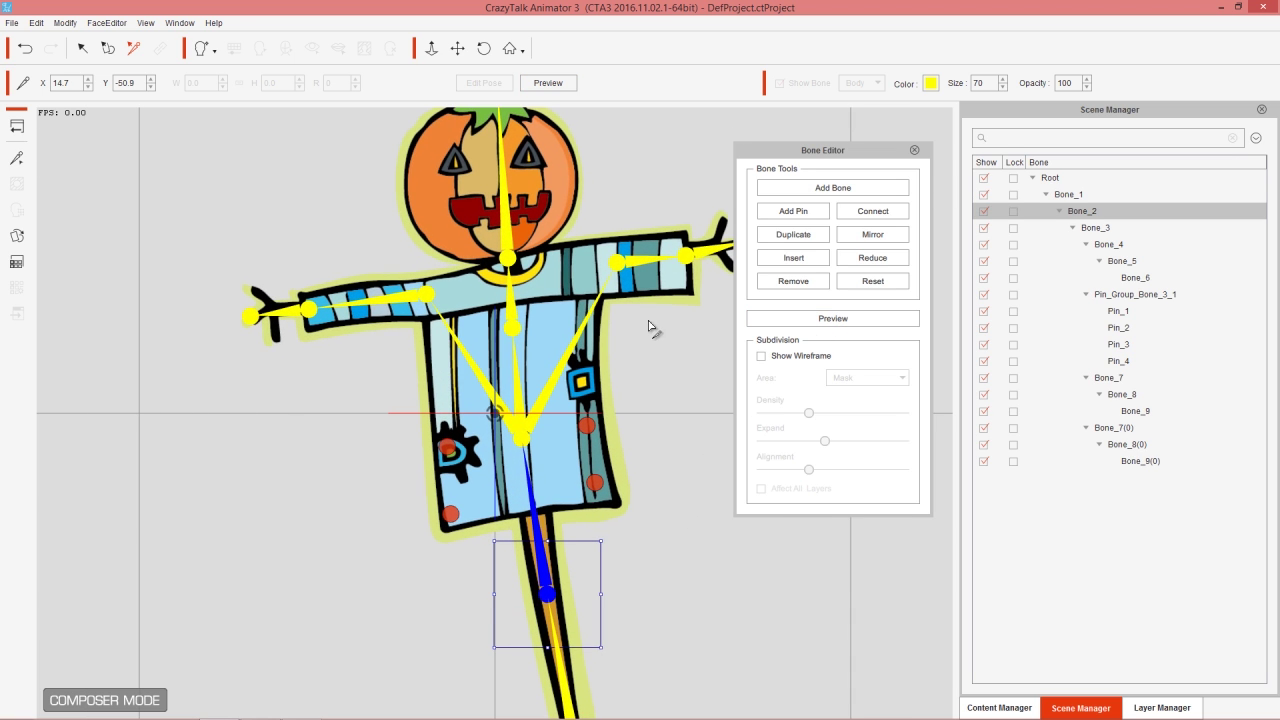
scroll(720, 634, up, 2)
drag(718, 604, 689, 441)
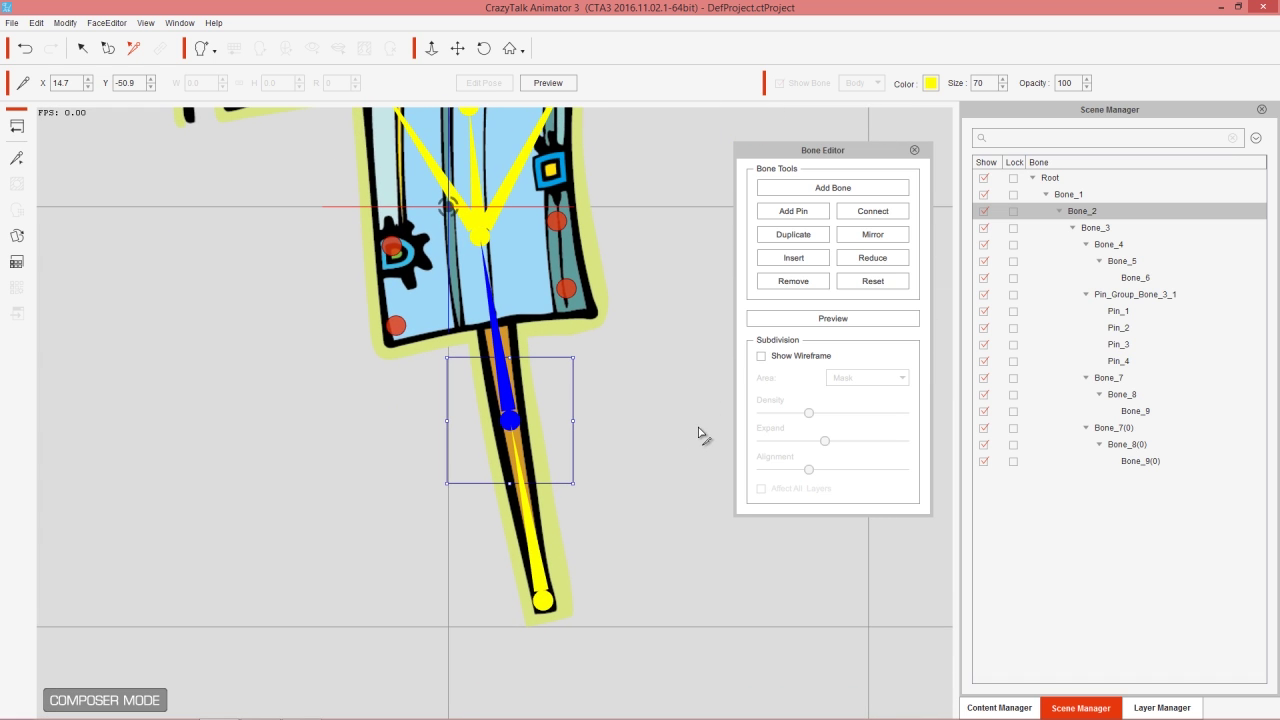
click(540, 590)
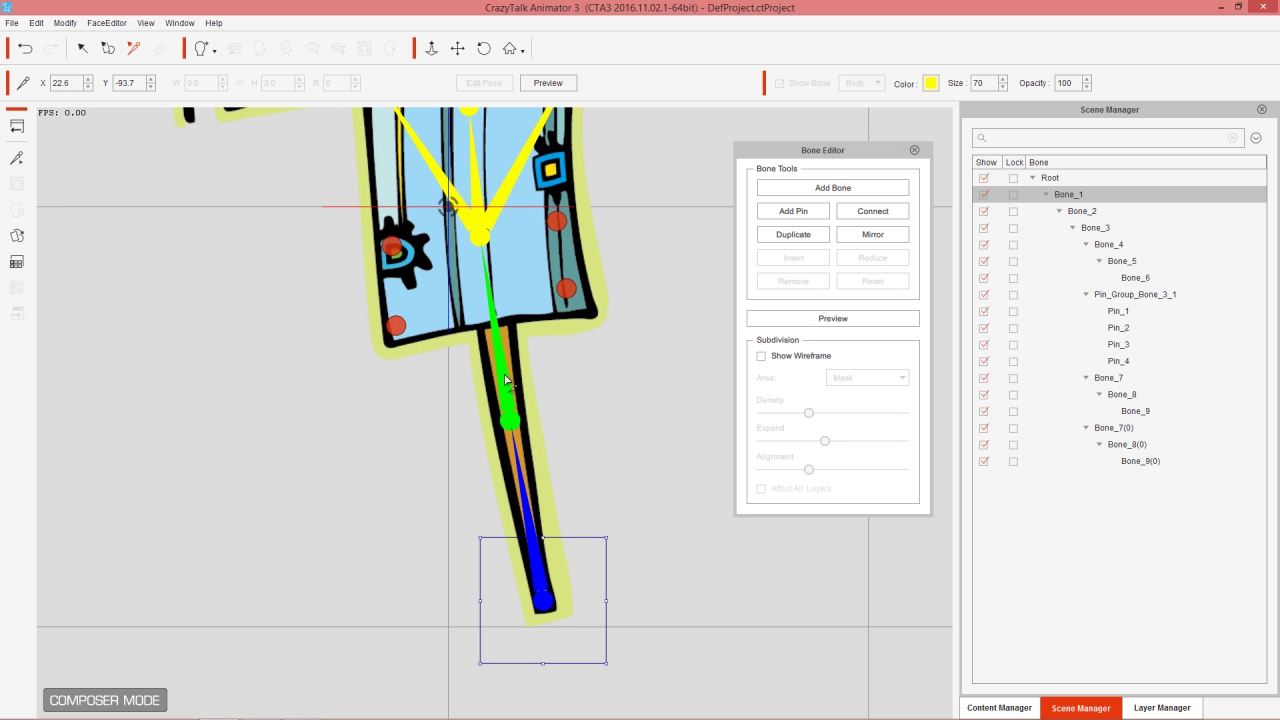
click(506, 380)
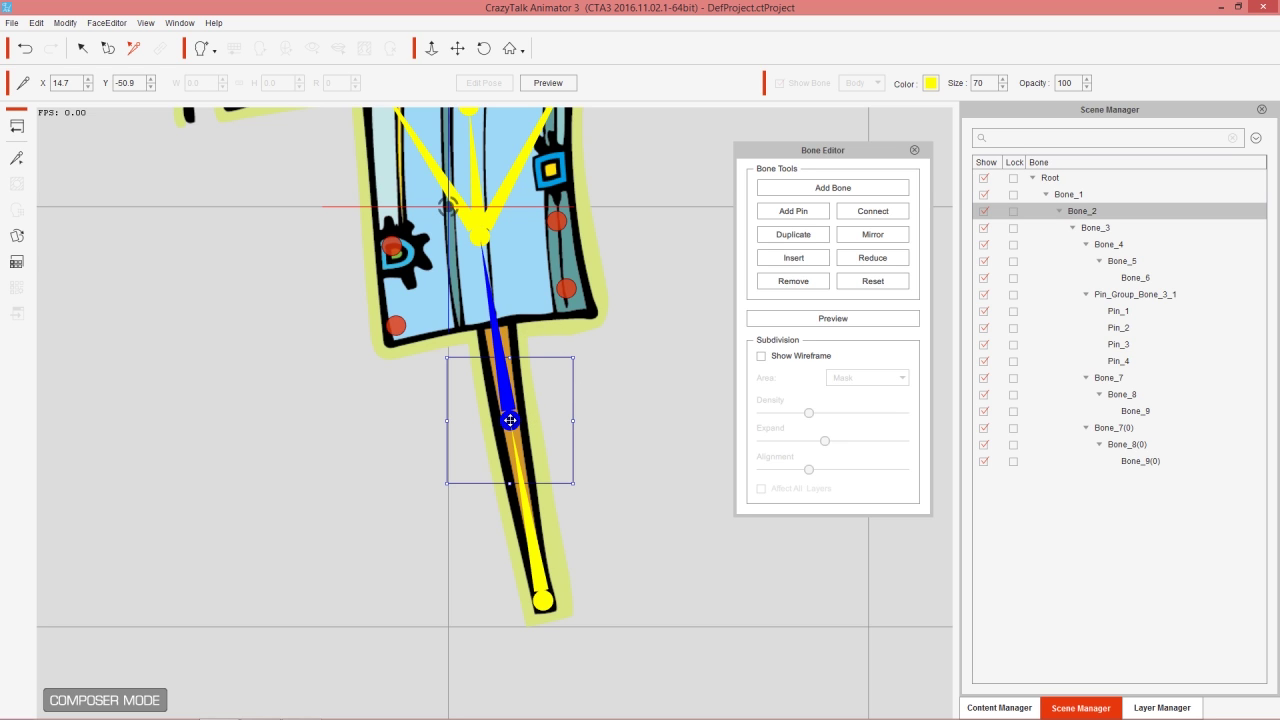
drag(510, 421, 600, 455)
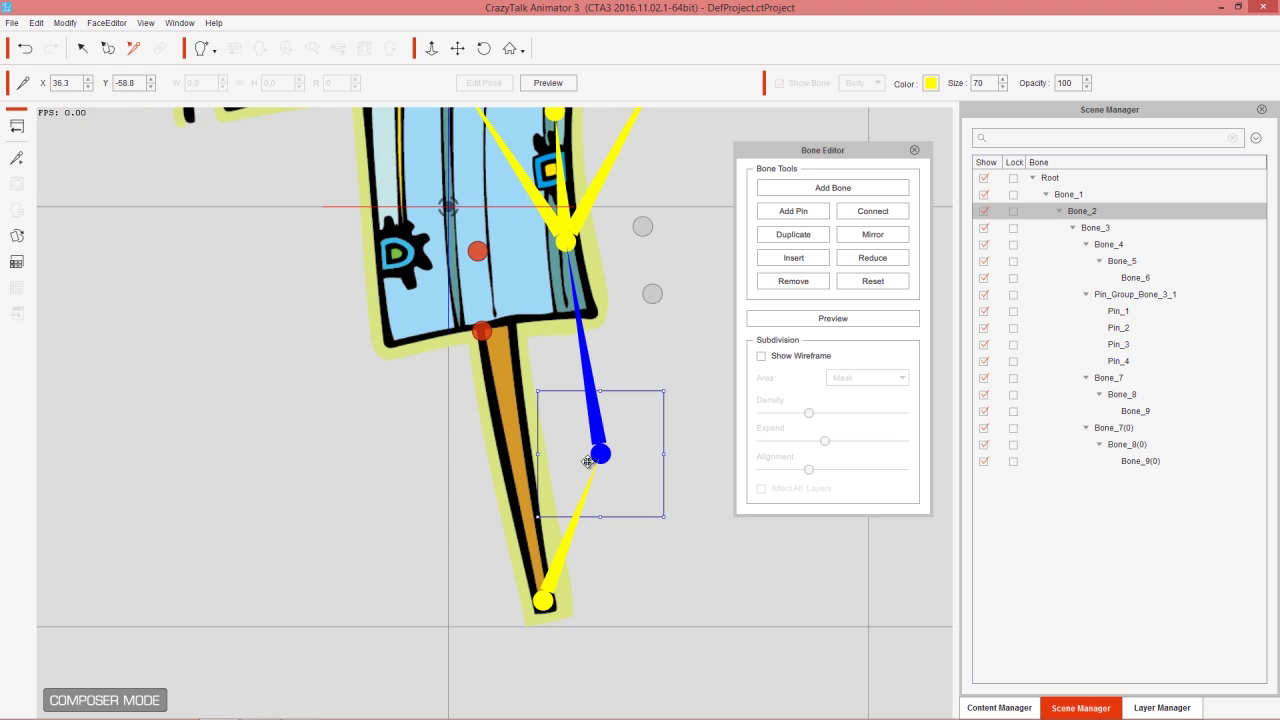
key(ctrl+z)
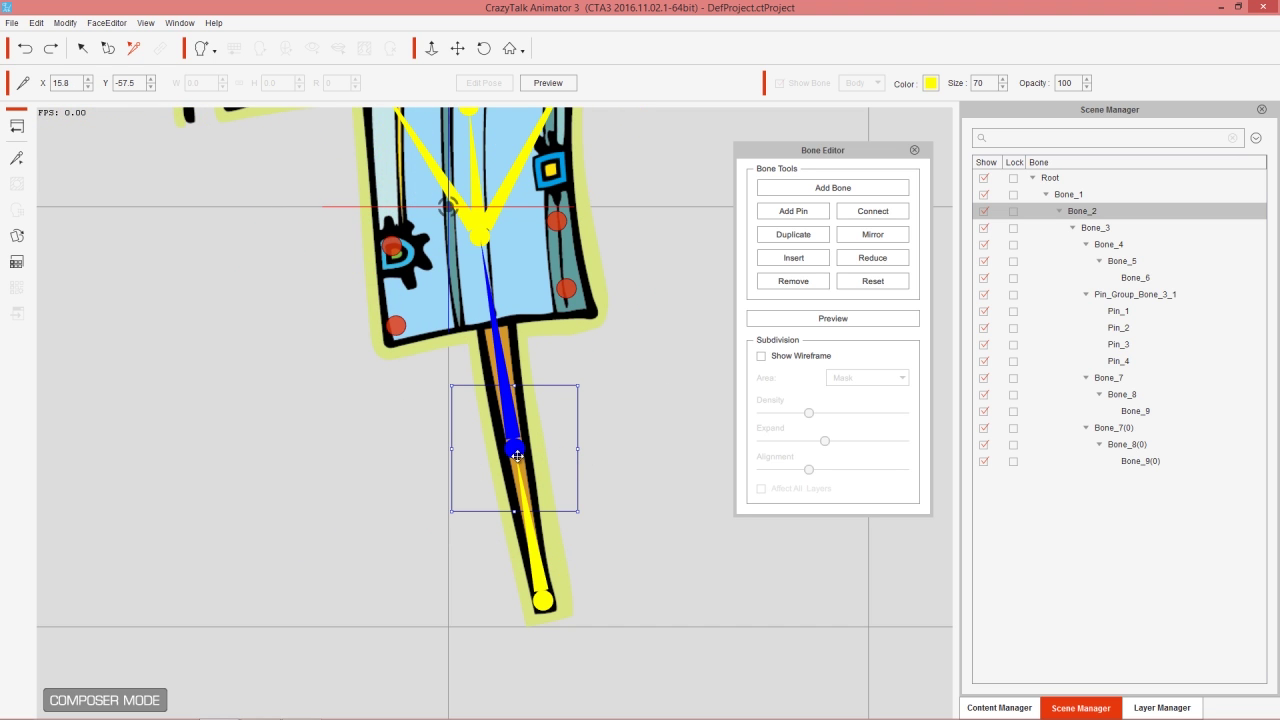
drag(515, 450, 525, 500)
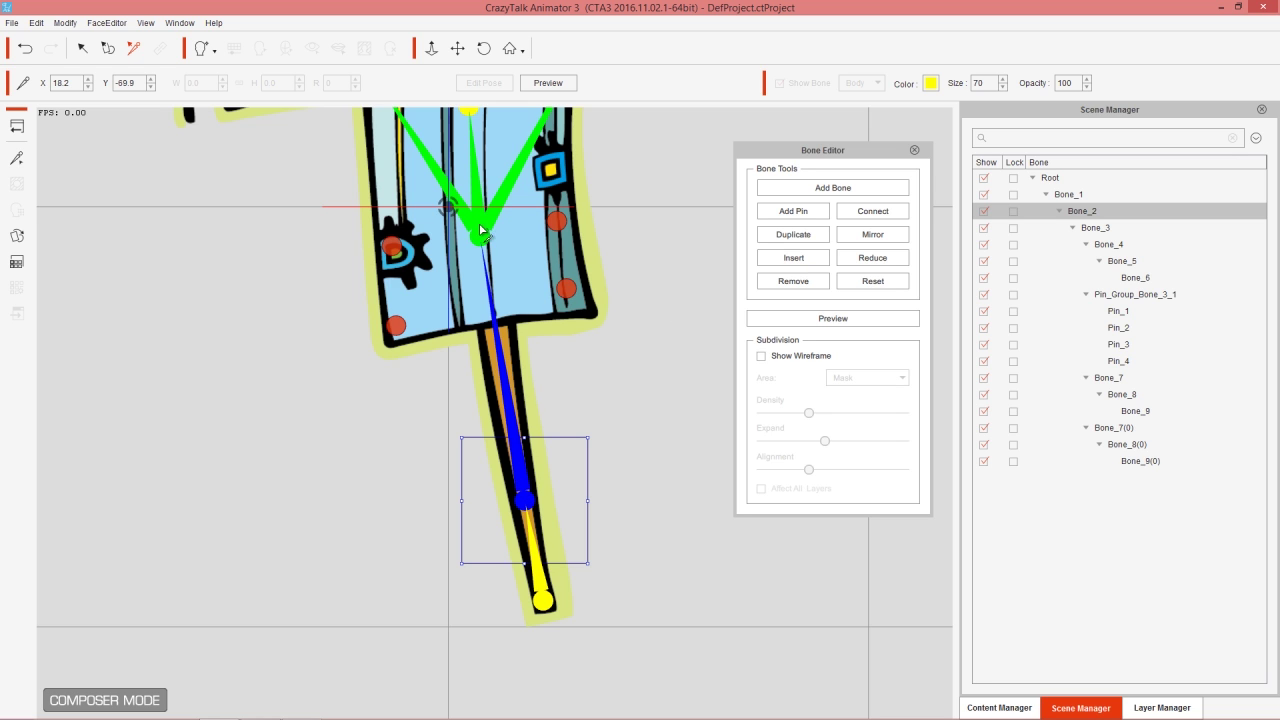
Insert two bones between Bone_2 and Bone_3, one mid-post at about X 14.5, Y -48.9 and one at the shirt's hem
click(794, 258)
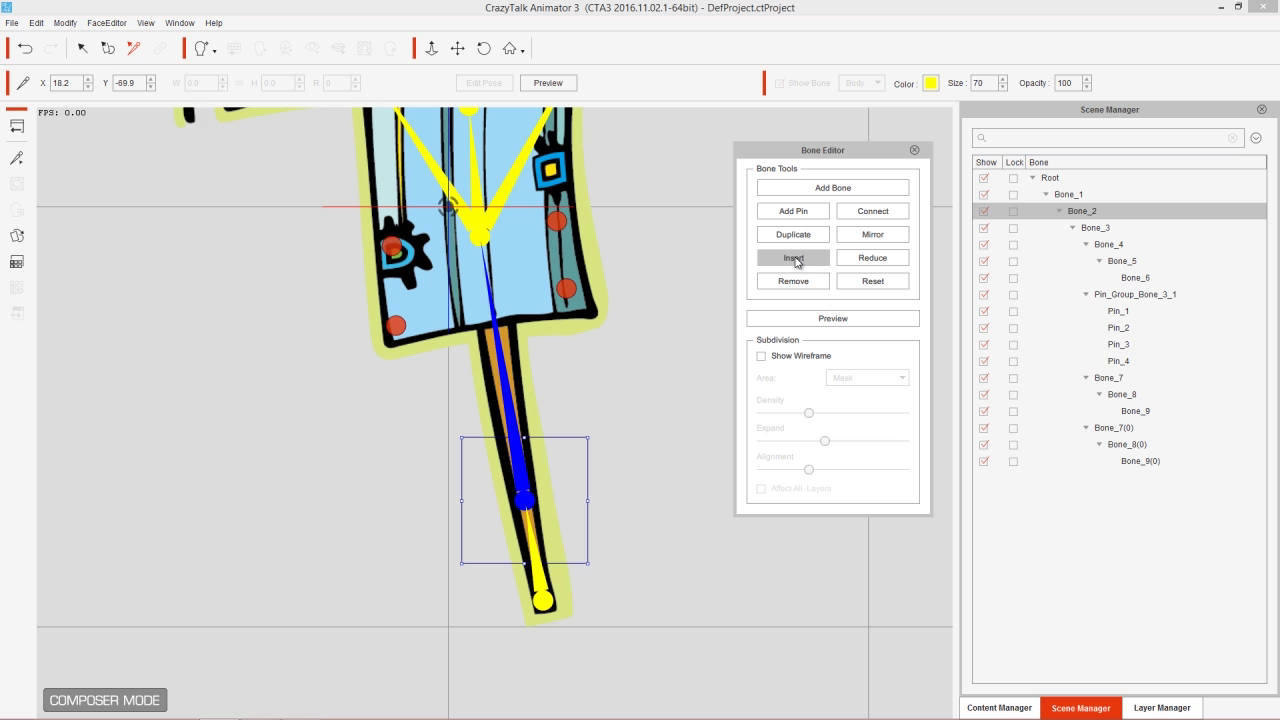
click(499, 369)
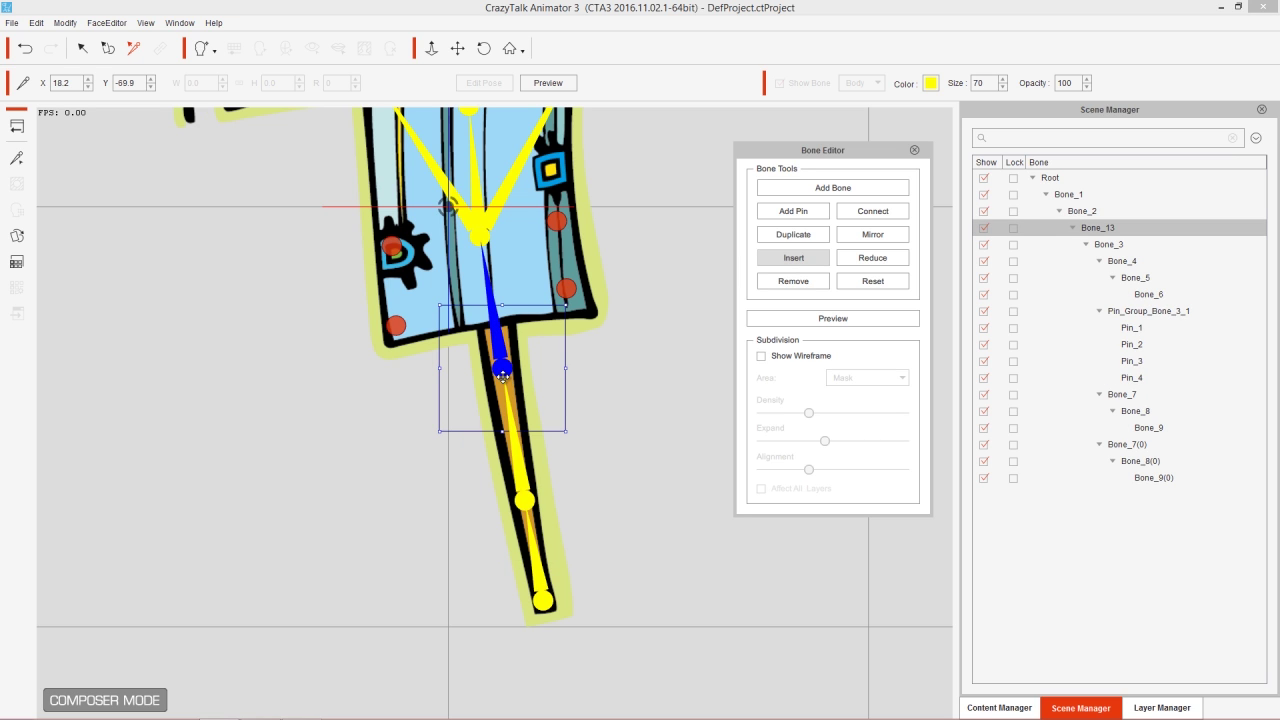
drag(502, 369, 509, 412)
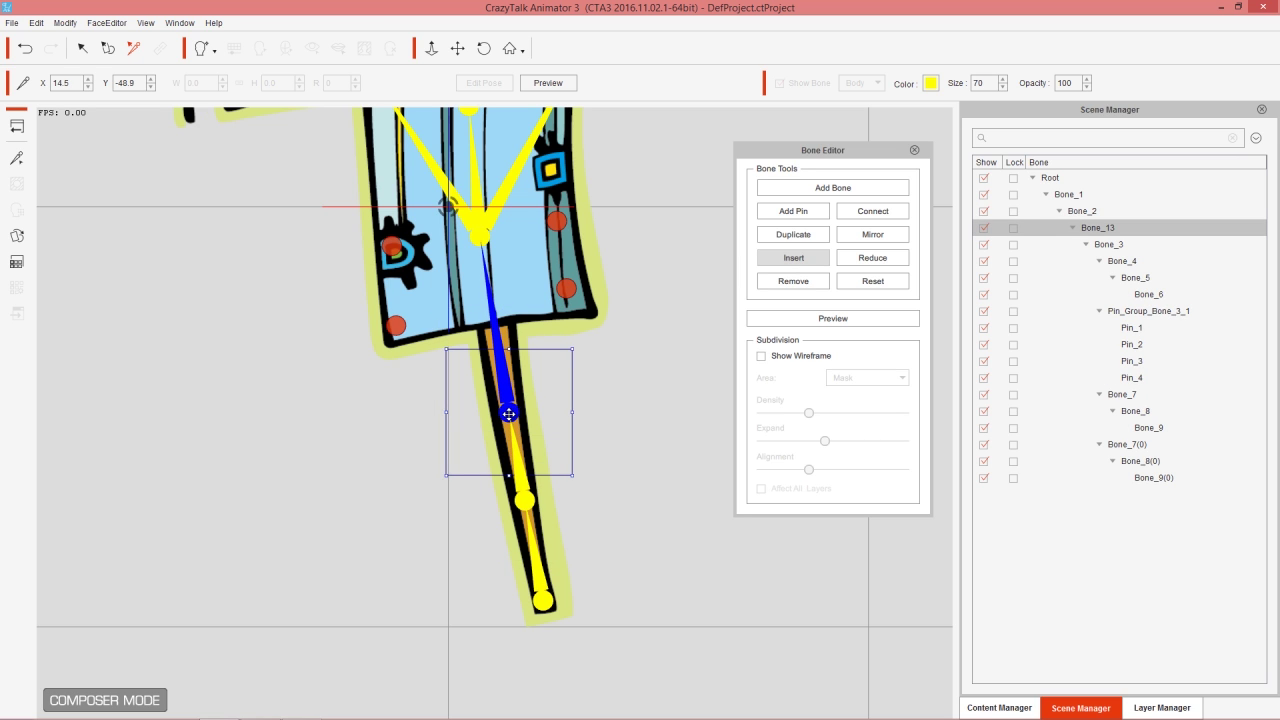
click(794, 258)
click(494, 324)
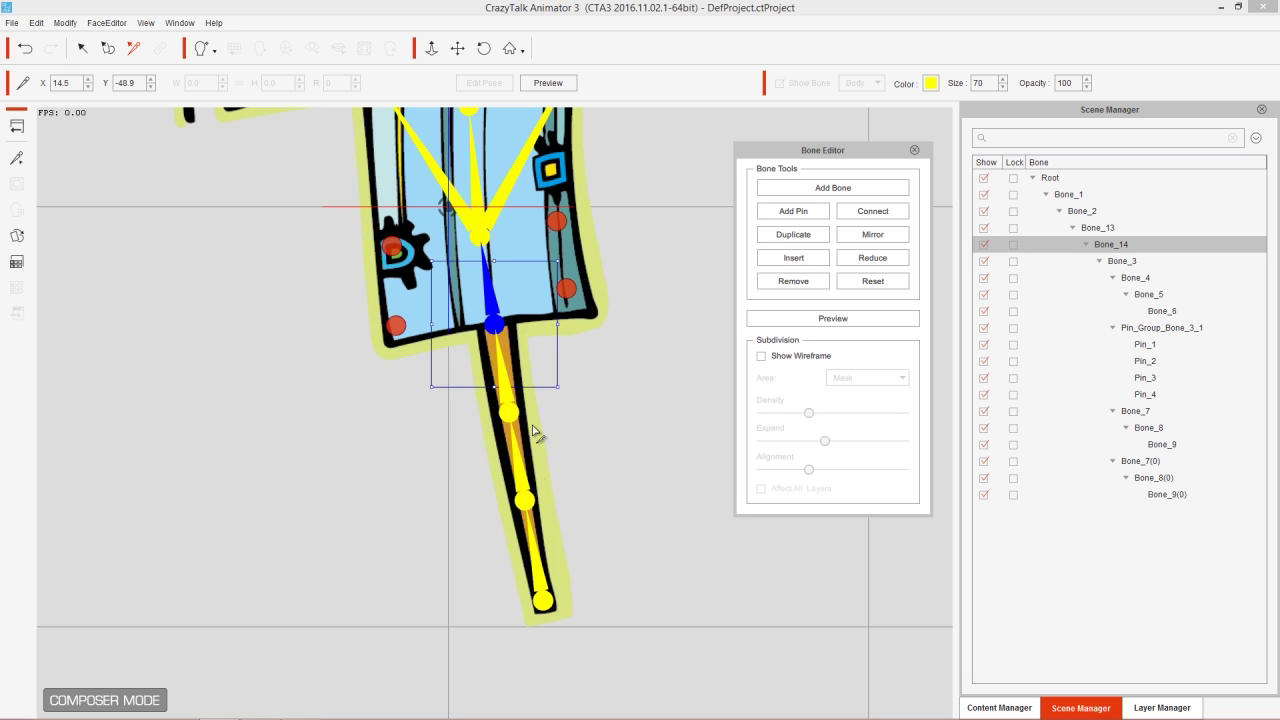
Preview the post's bending by moving the inserted hem bone and the lower post bones, and leave the preview
scroll(655, 360, down, 3)
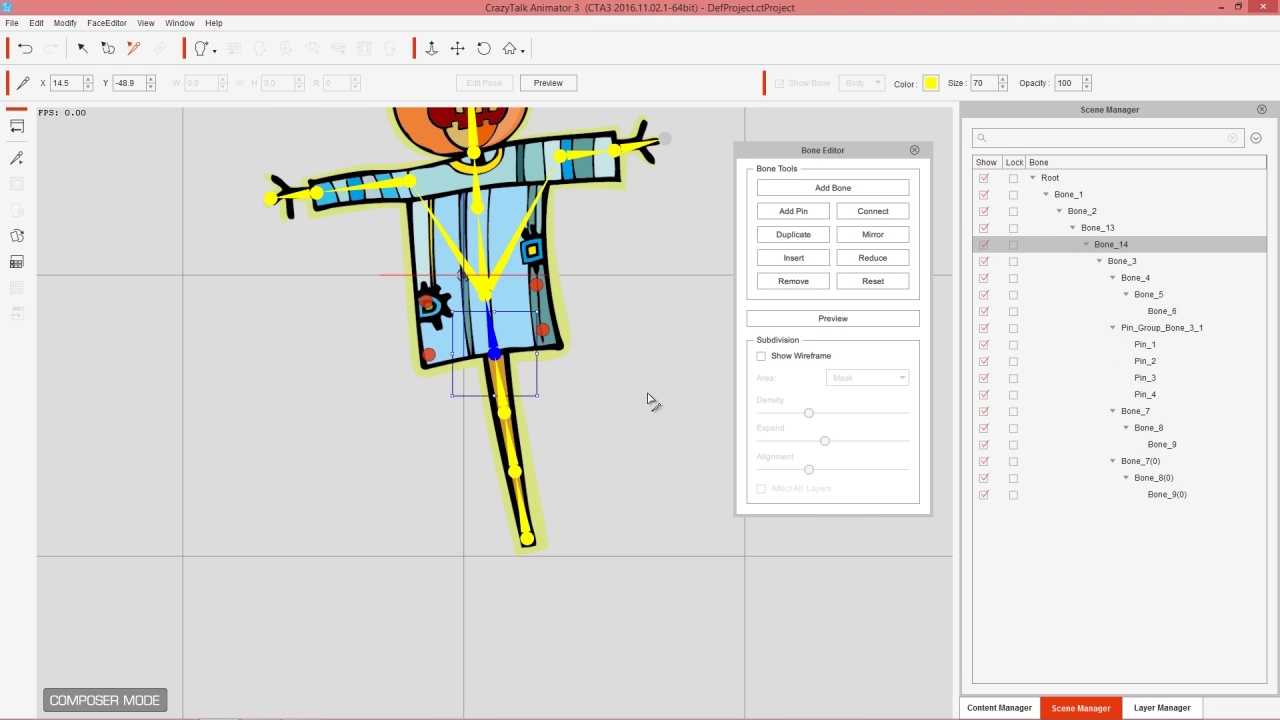
click(864, 318)
drag(494, 336, 566, 381)
click(536, 456)
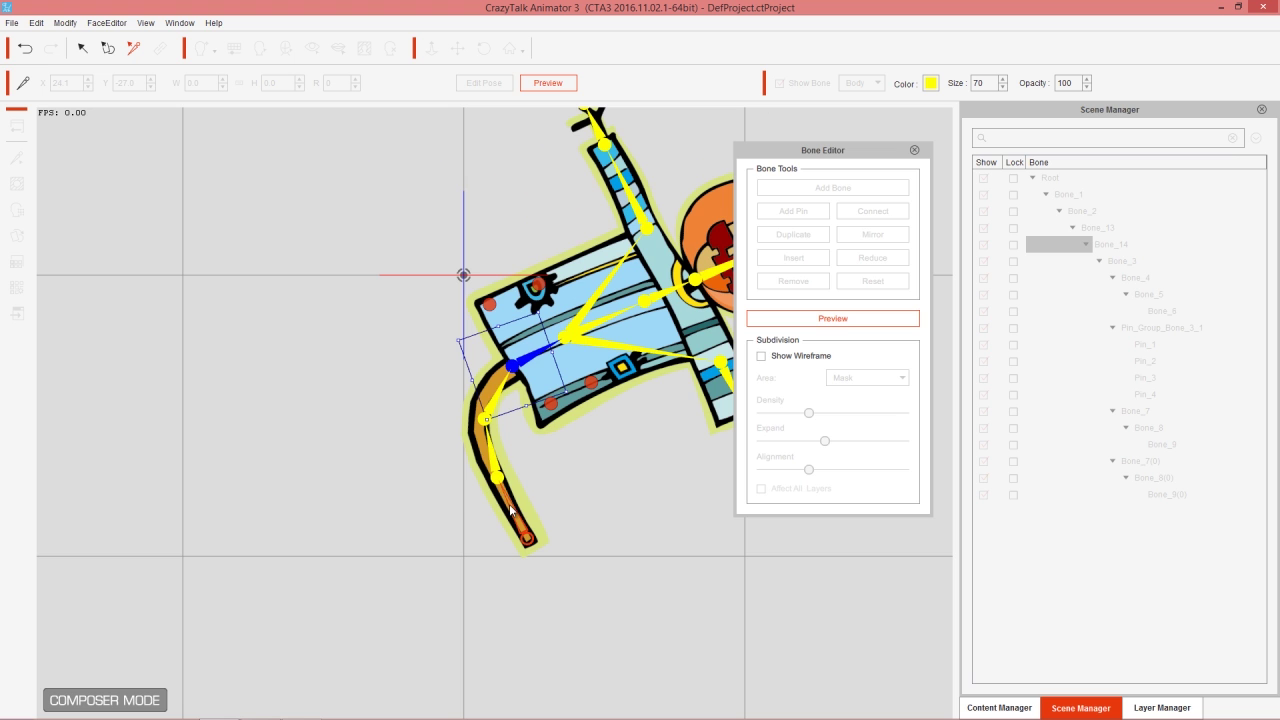
drag(511, 510, 489, 493)
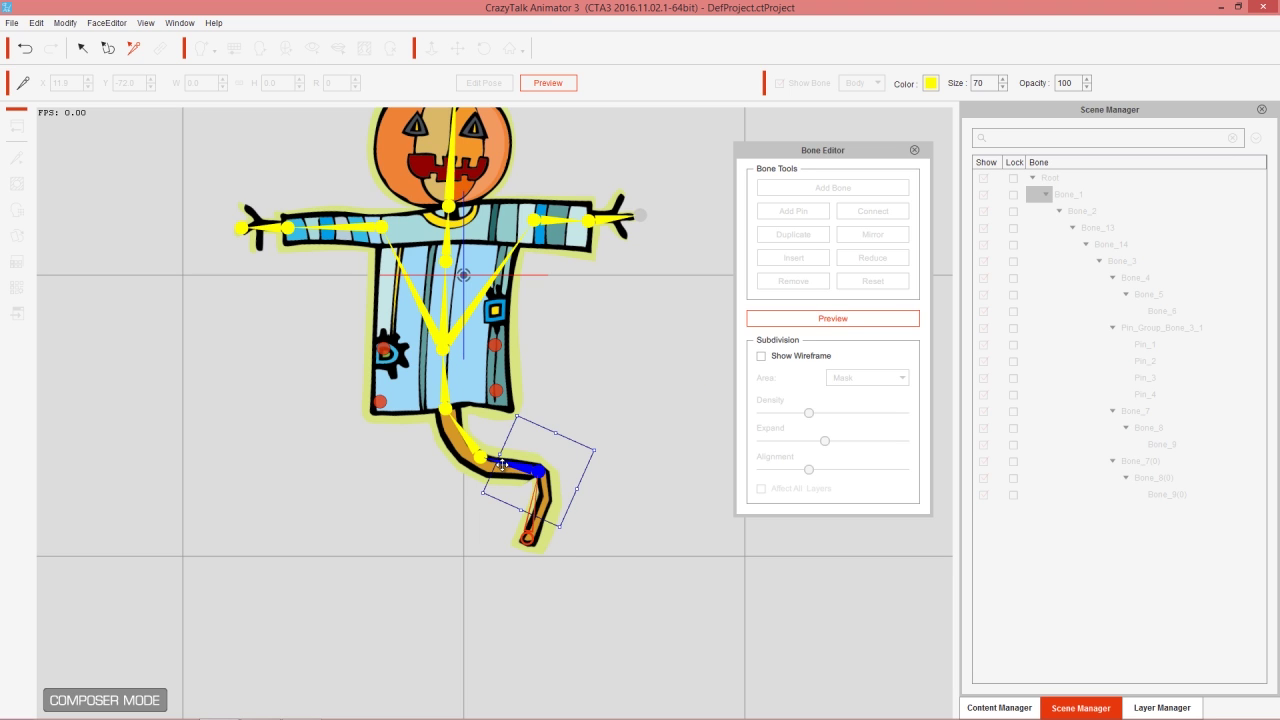
click(825, 320)
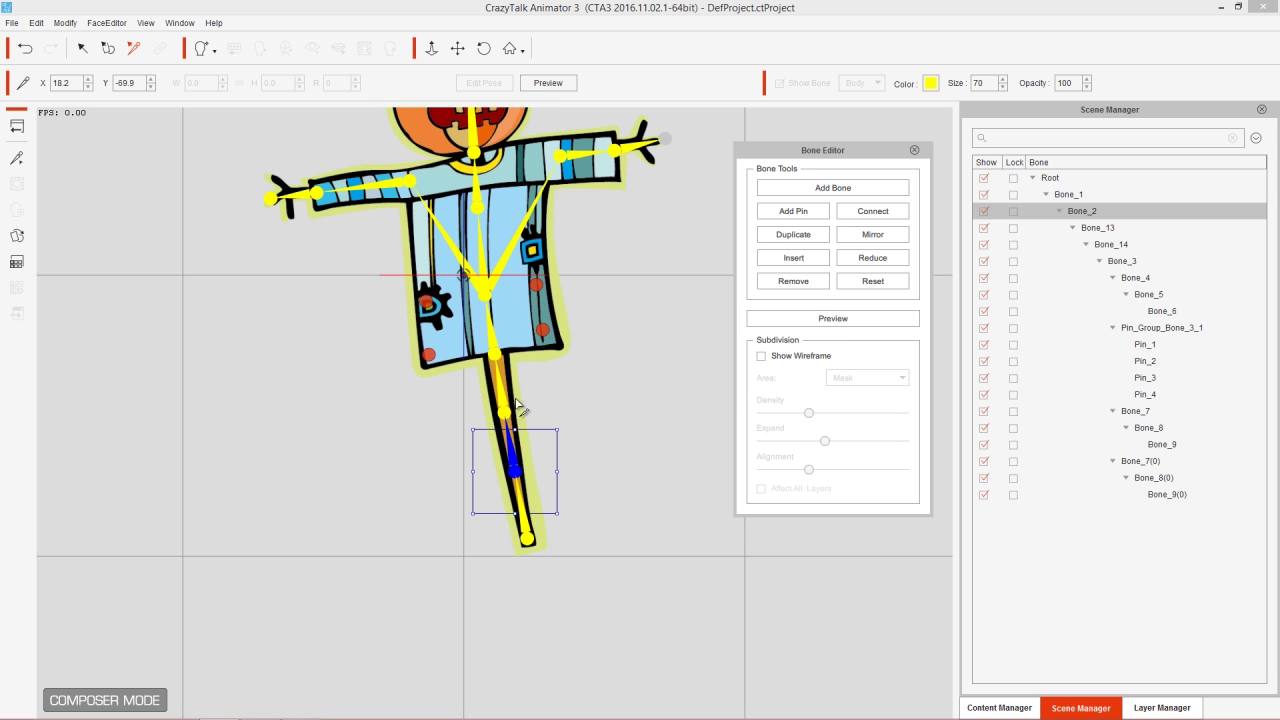
Remove Bone_2 together with its child bones, and undo the removal
click(801, 283)
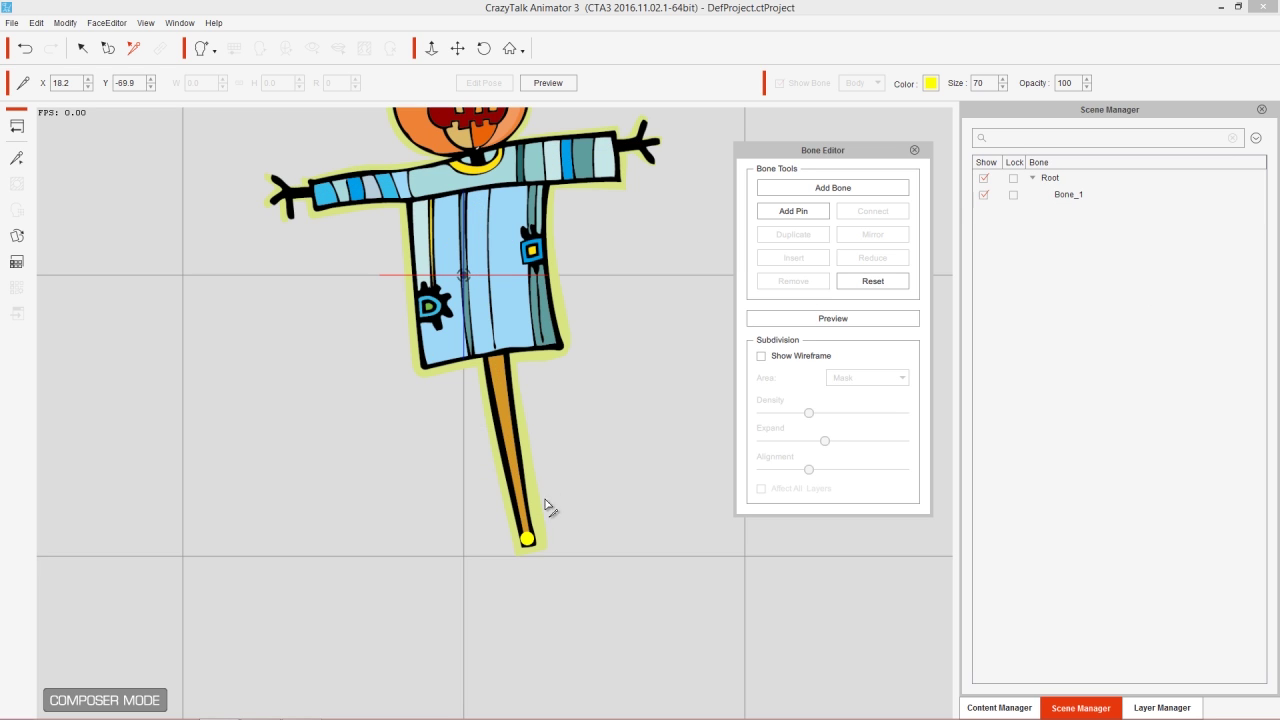
key(ctrl+z)
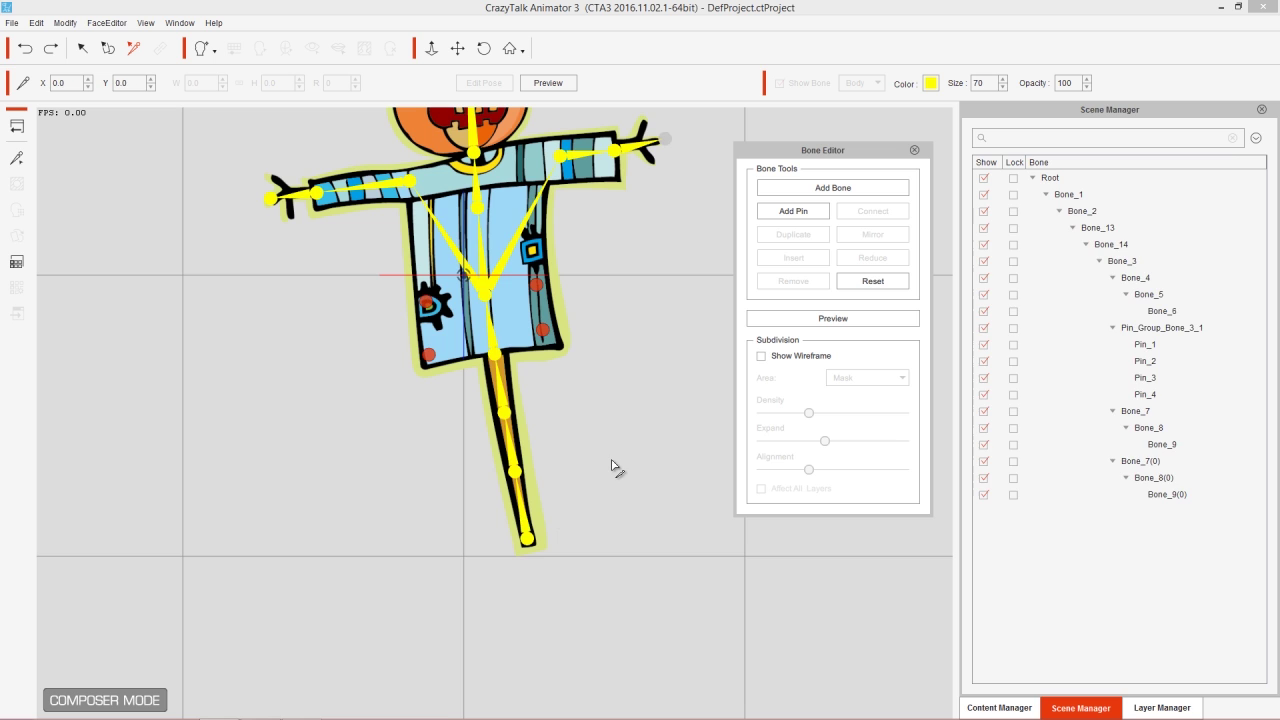
Reduce the mid-post bone Bone_13 so that its child bones stay in the chain
click(513, 461)
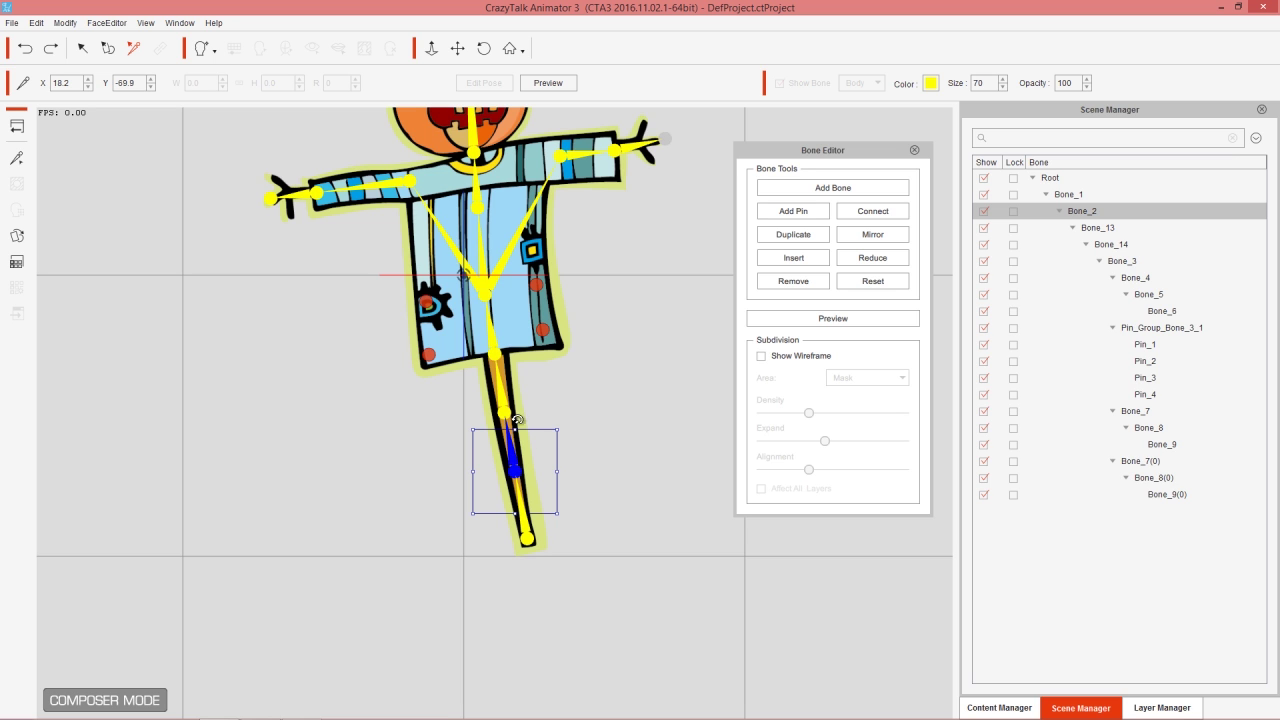
click(513, 370)
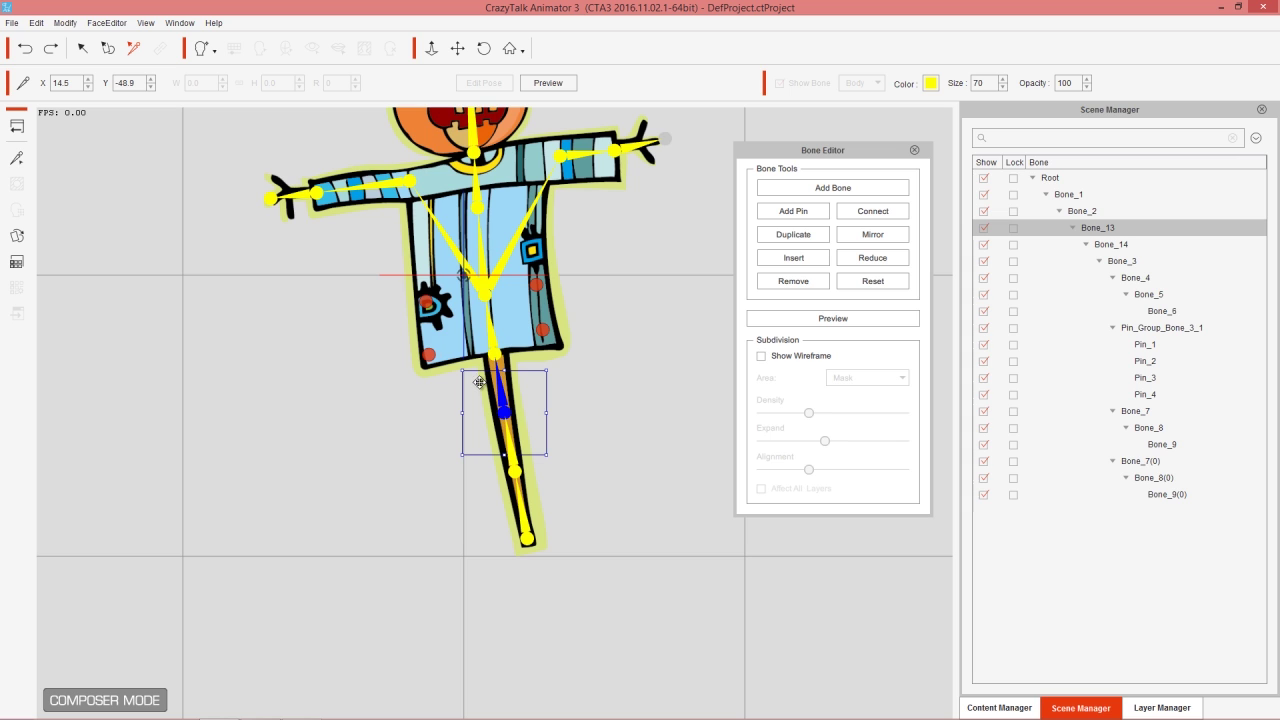
click(895, 258)
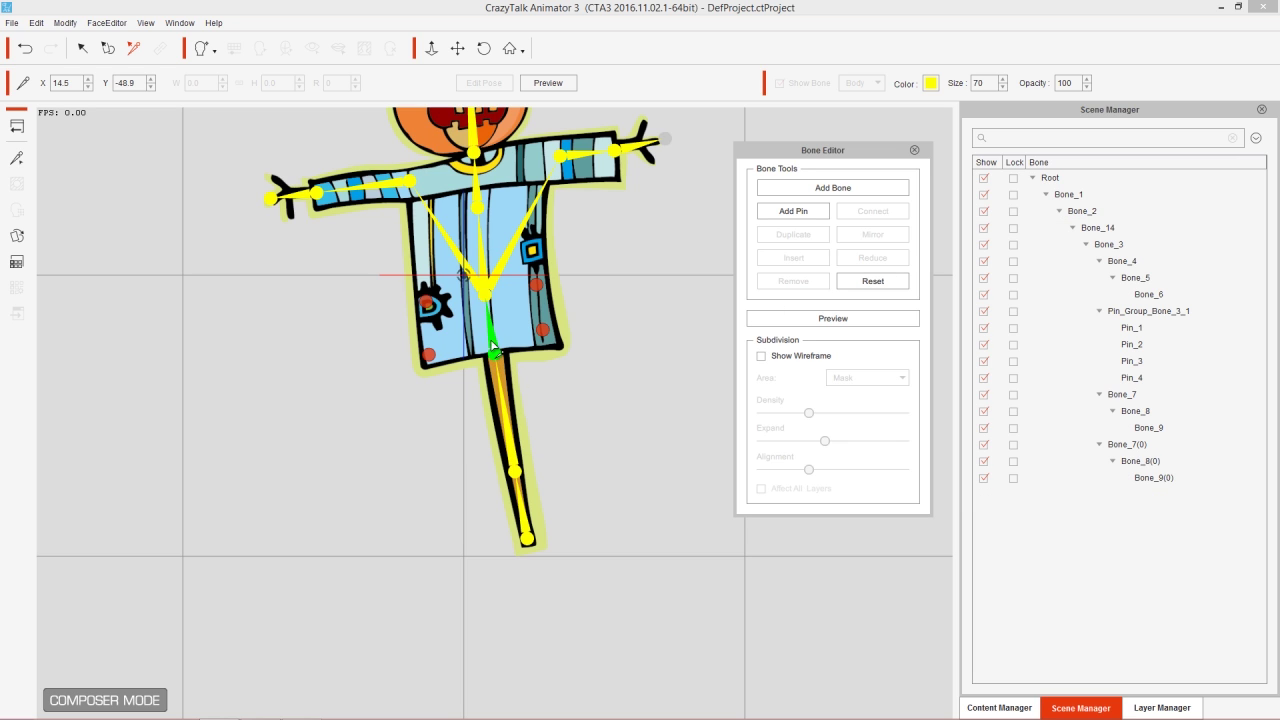
Reposition the post bones, Bone_14 to about X 12.2, Y -33.9 and Bone_2 to about X 16.8, Y -62.3
click(500, 352)
drag(495, 353, 497, 370)
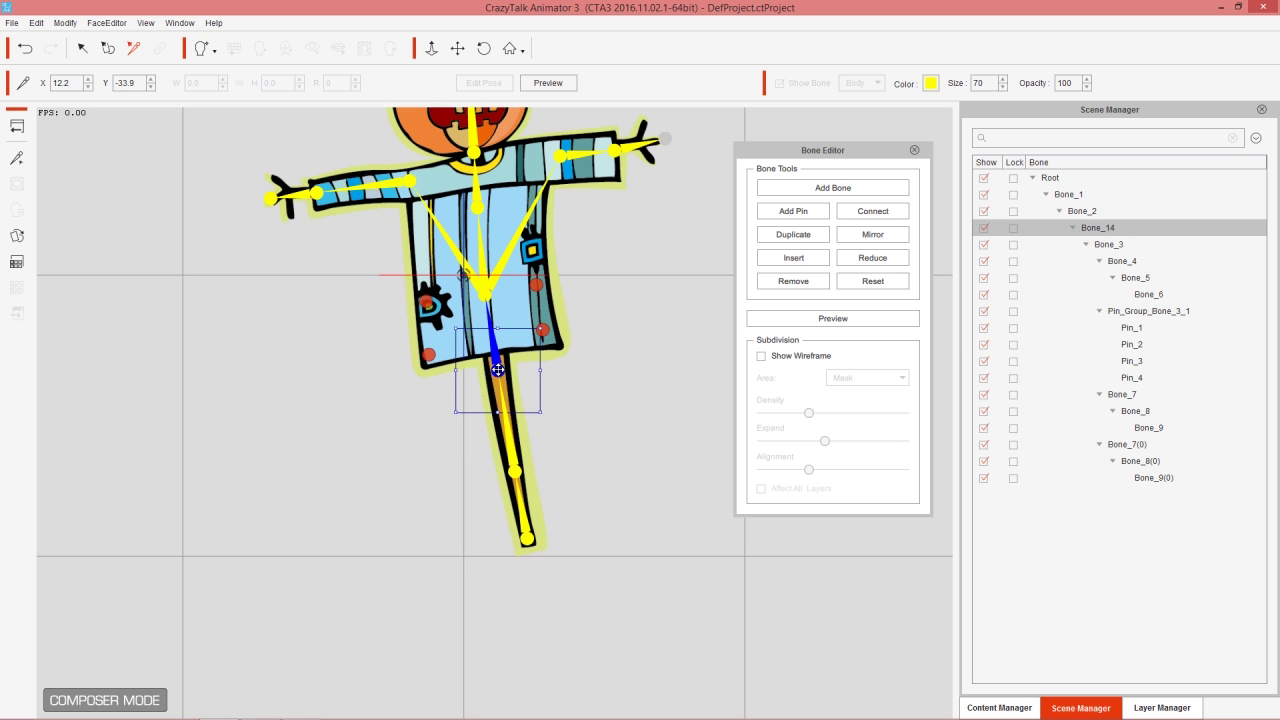
click(516, 475)
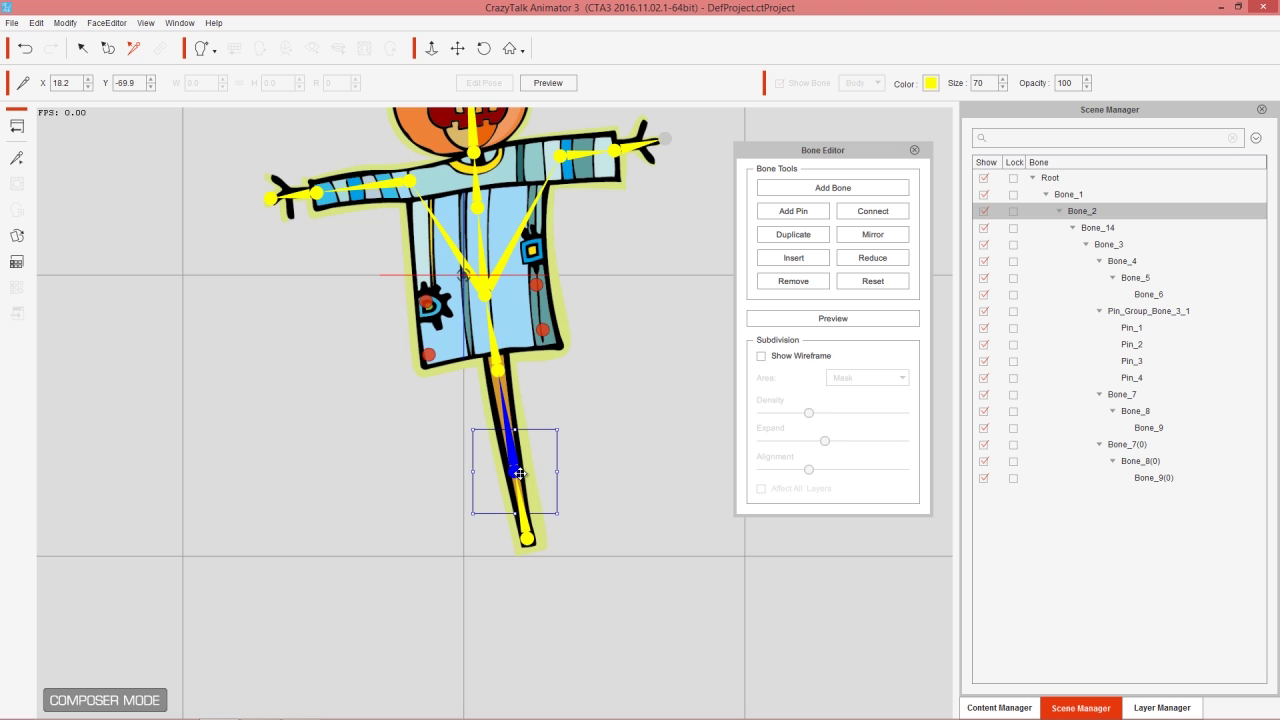
drag(519, 473, 514, 452)
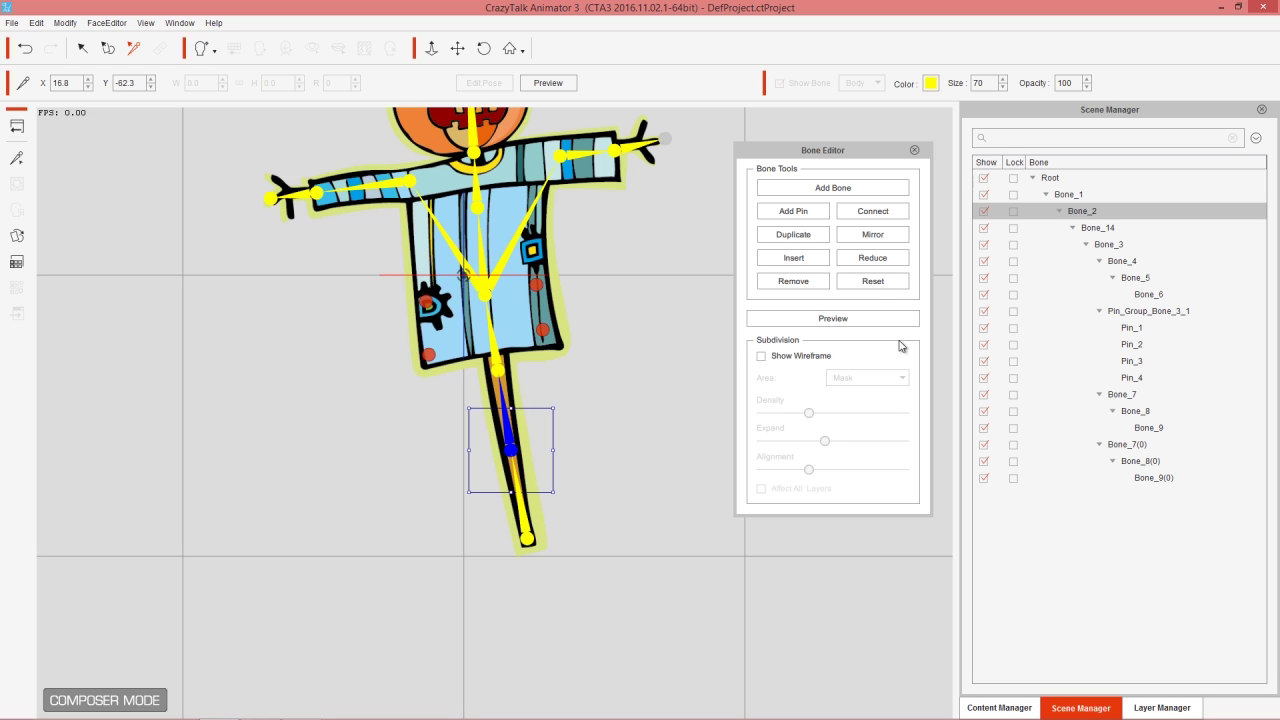
Start a reset of the bones and decline it
click(873, 283)
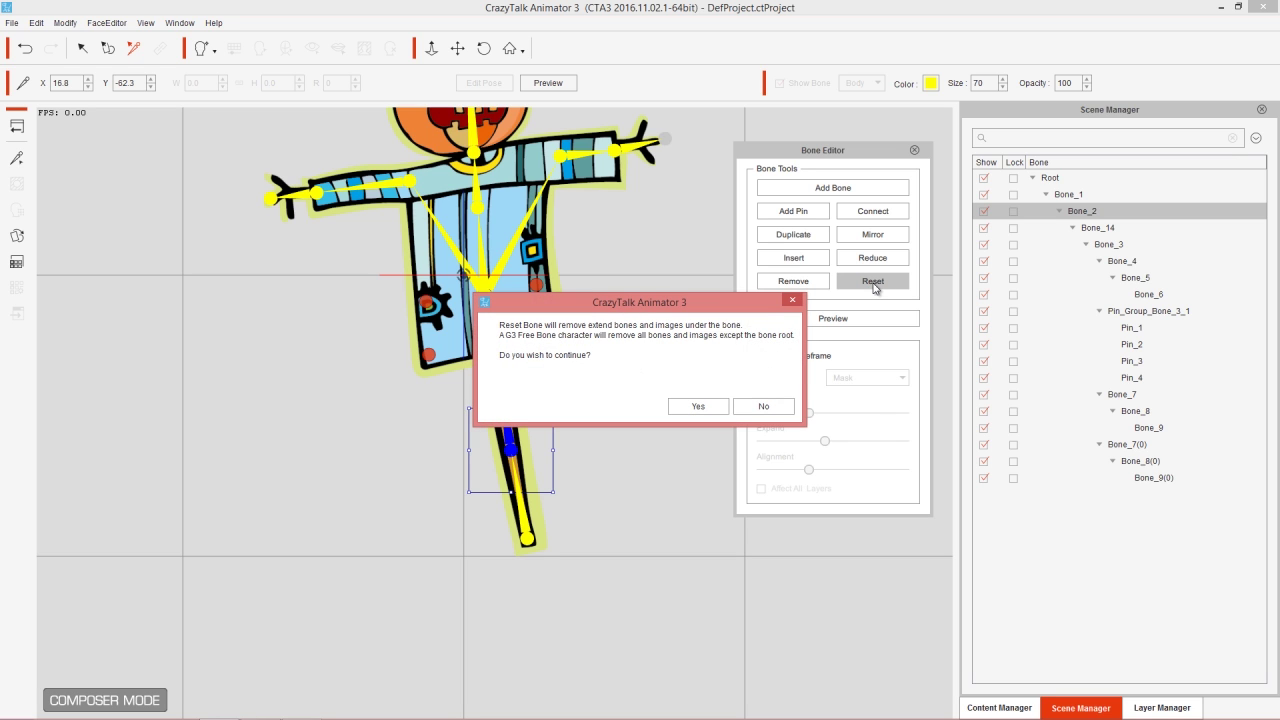
click(766, 406)
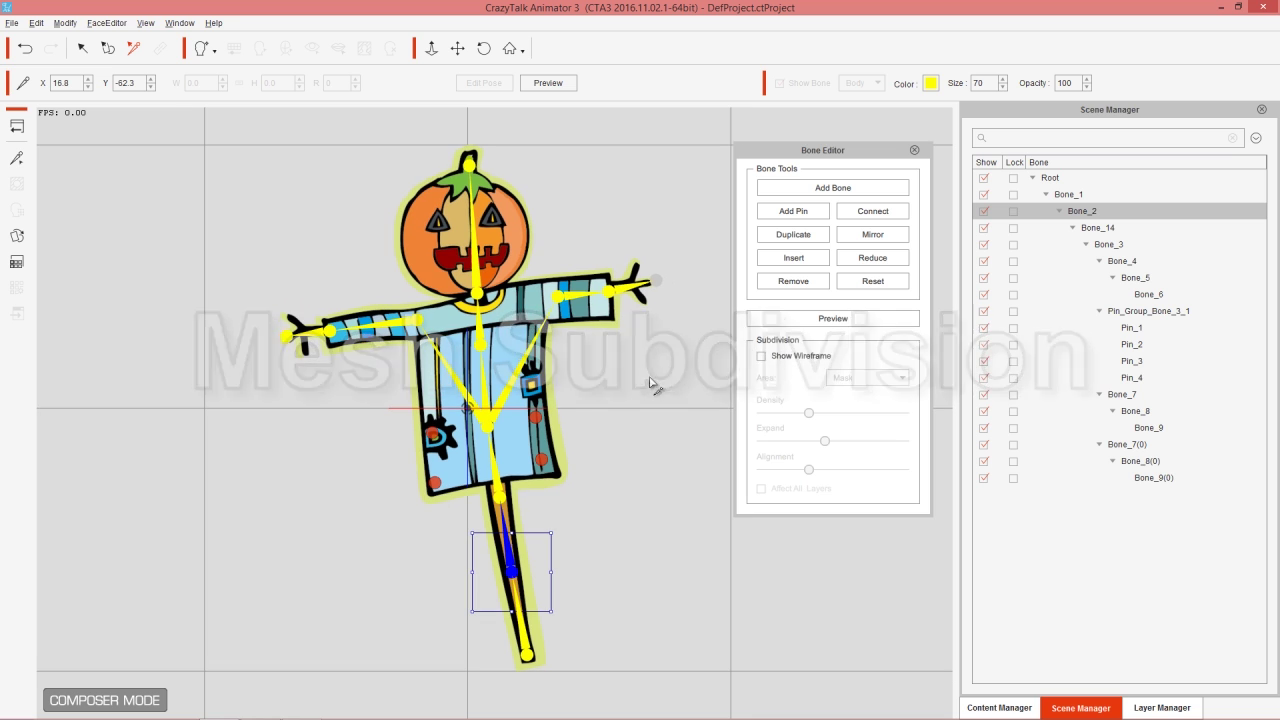
Show the scarecrow's mesh wireframe and select the Root image layer for subdivision
click(800, 360)
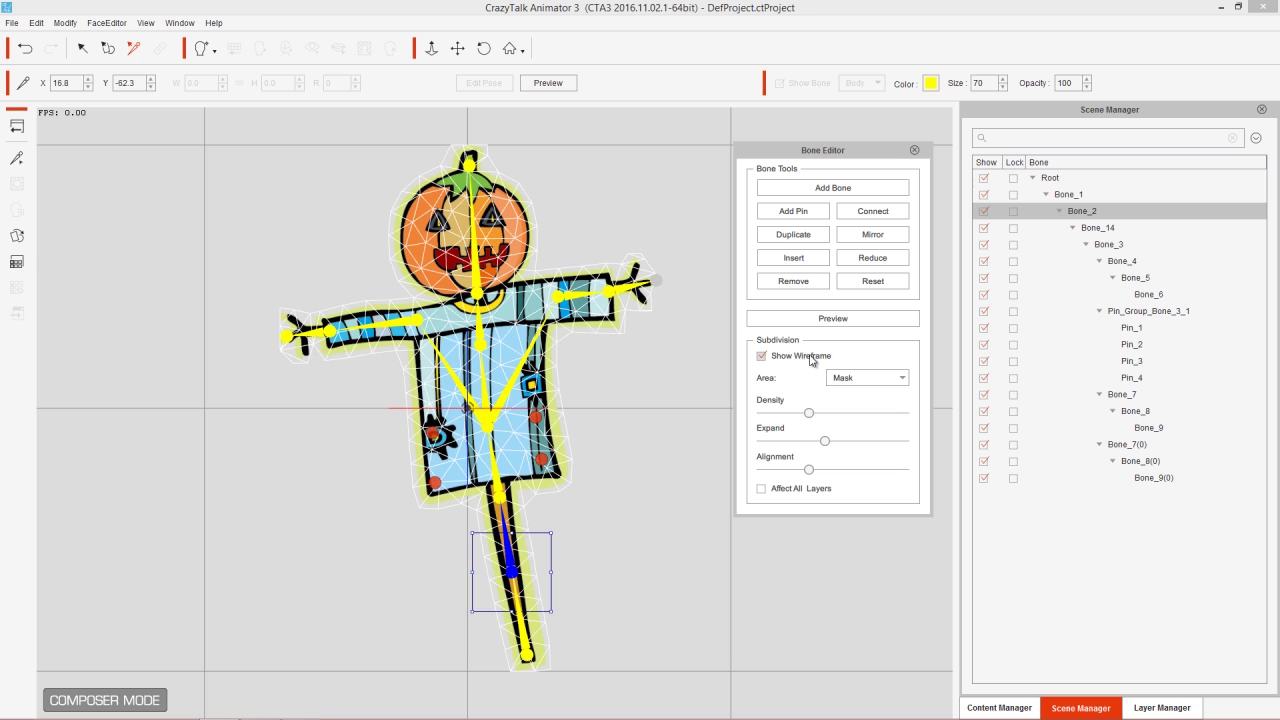
click(1078, 181)
click(1166, 709)
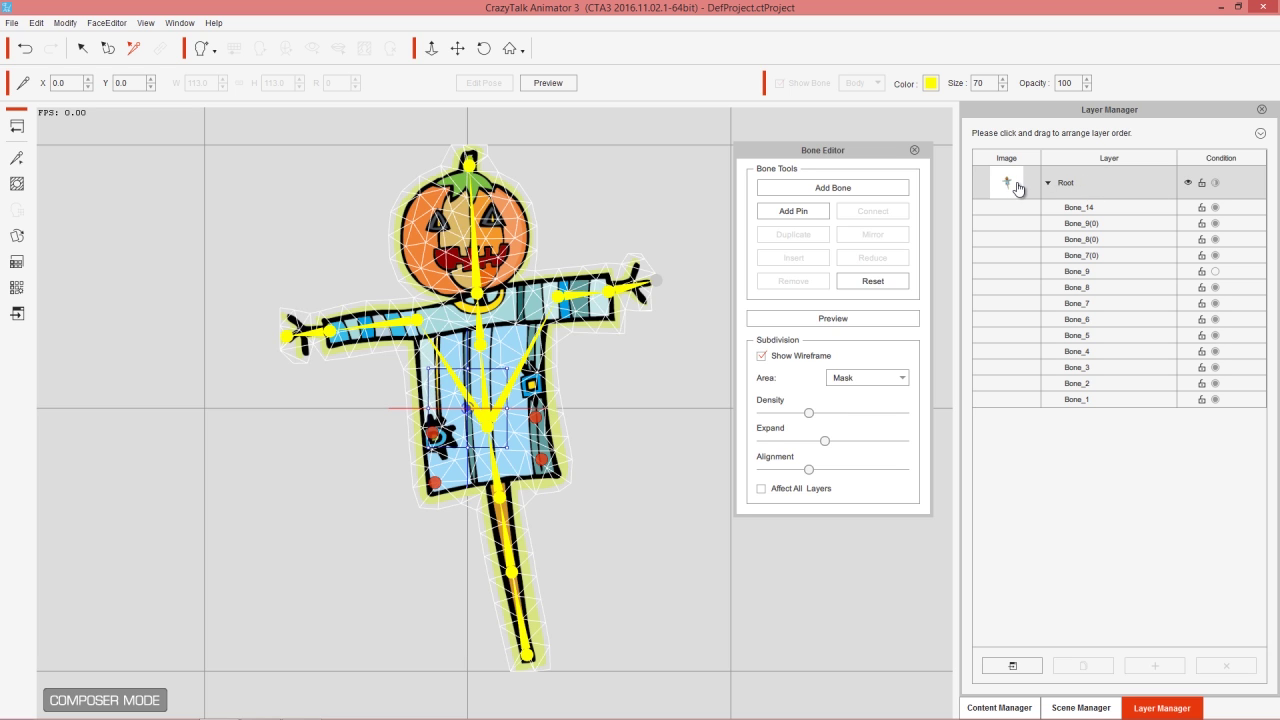
Try changing the subdivision Density, Expand and Alignment with Bone_3 selected, and reselect the Root image layer
click(1107, 290)
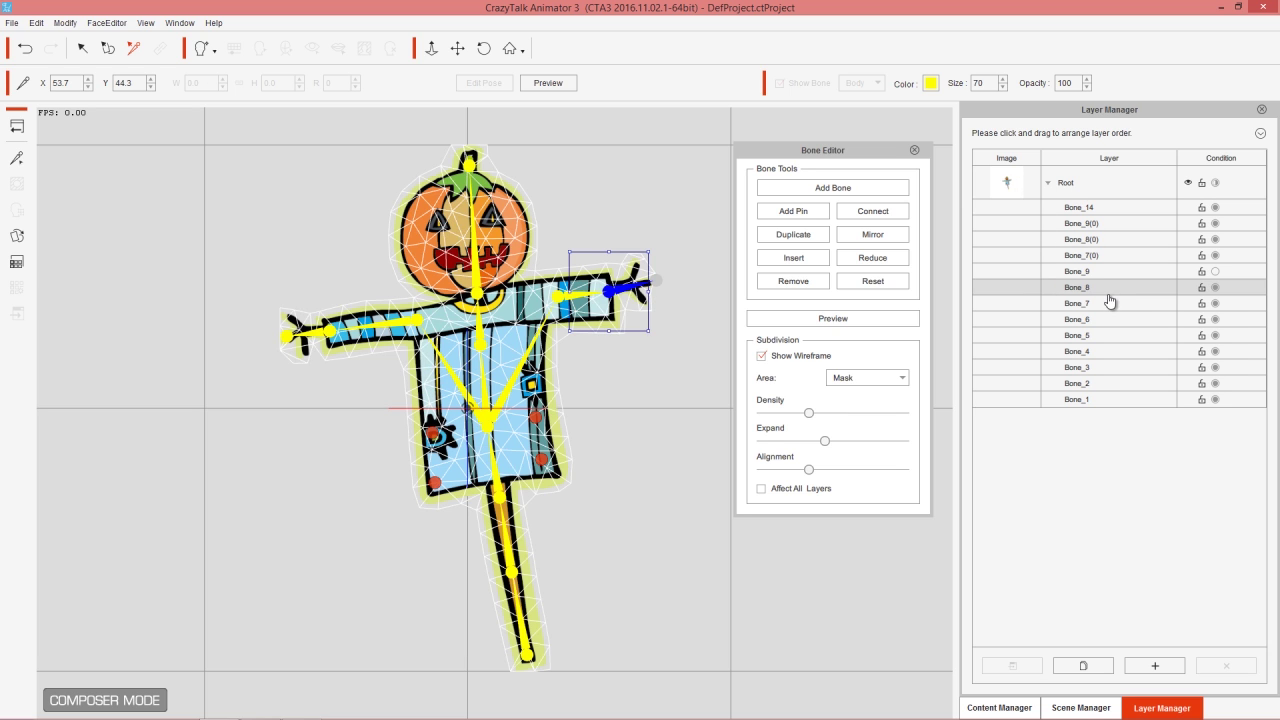
click(1106, 337)
click(1108, 368)
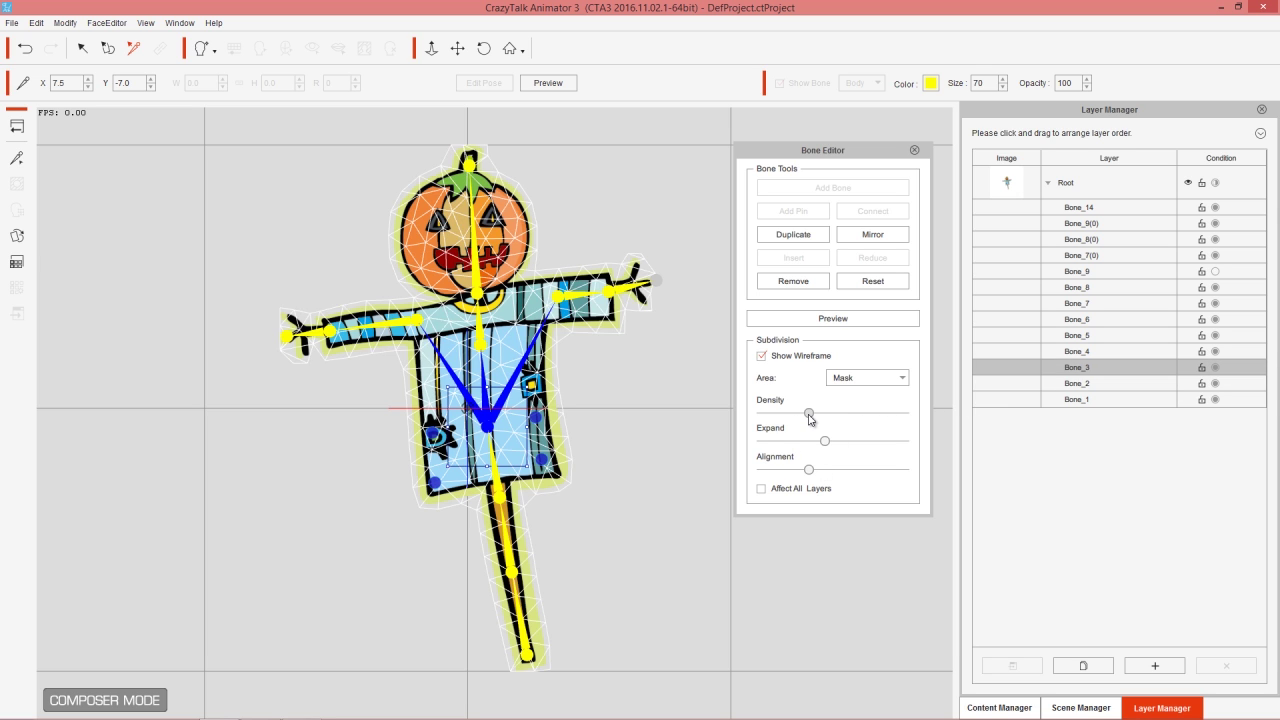
drag(810, 419, 888, 474)
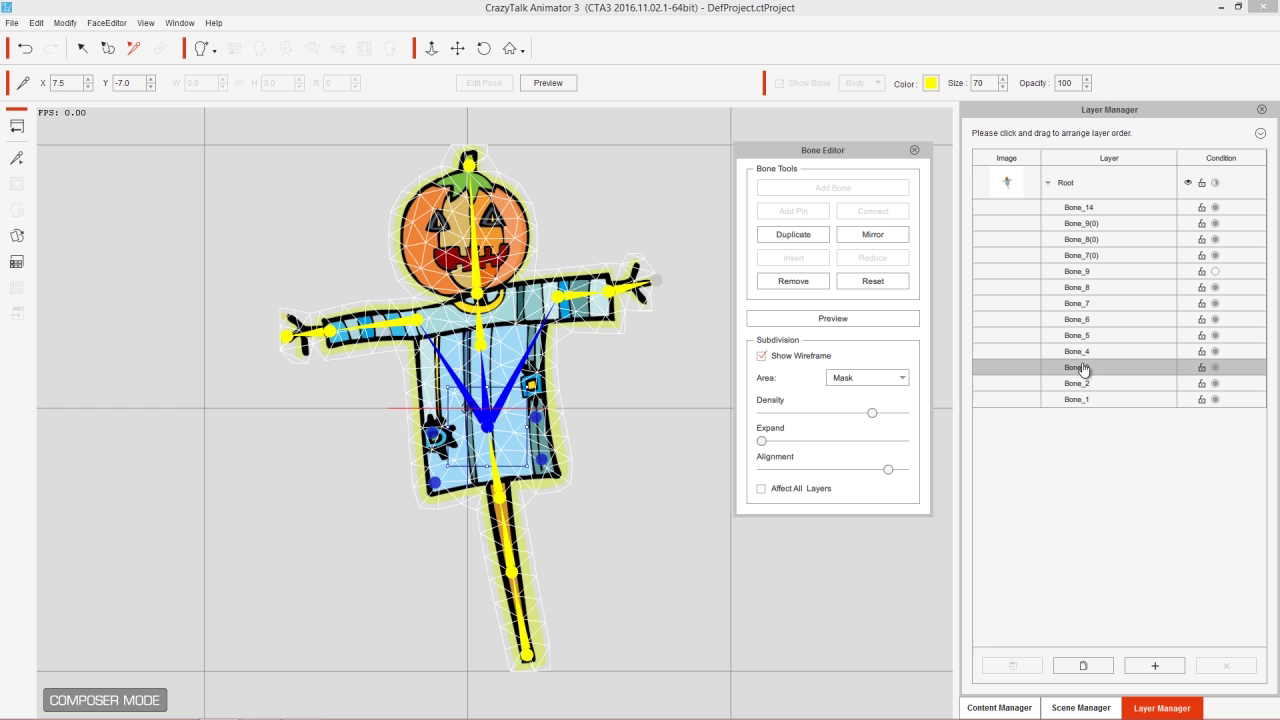
click(1095, 186)
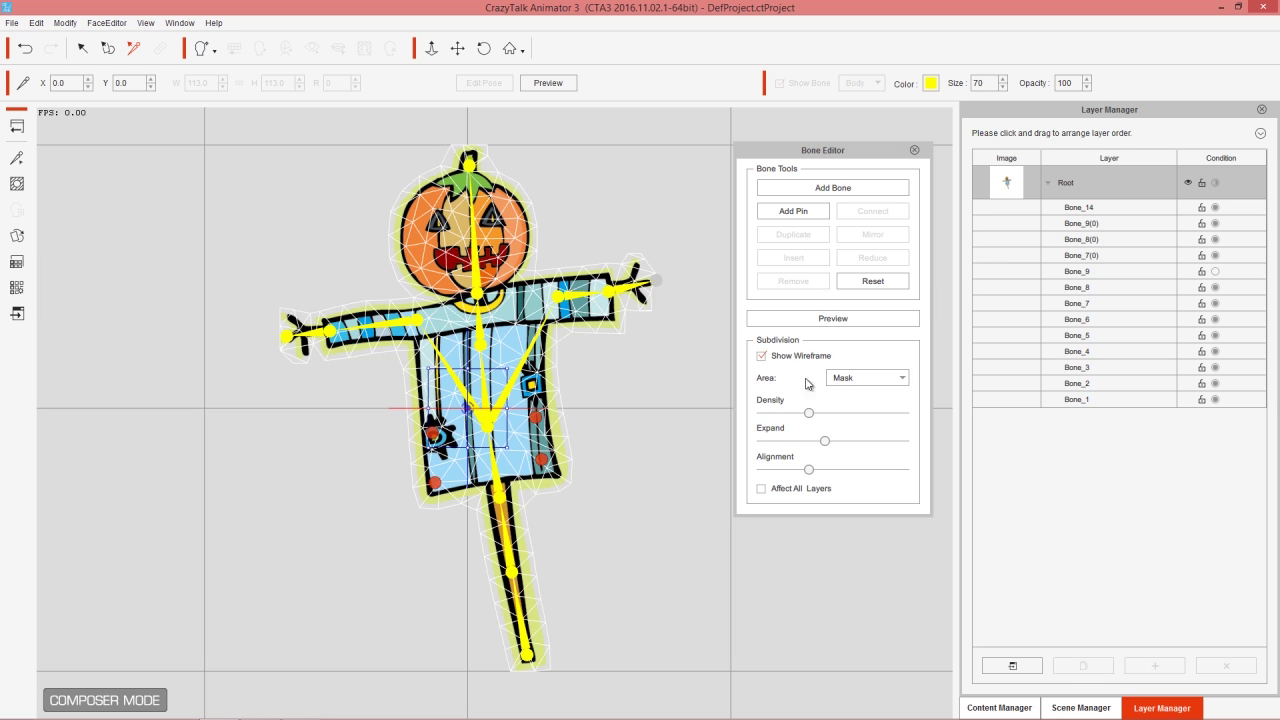
Switch the subdivision area to Full Image for comparison and return it to Mask
click(884, 380)
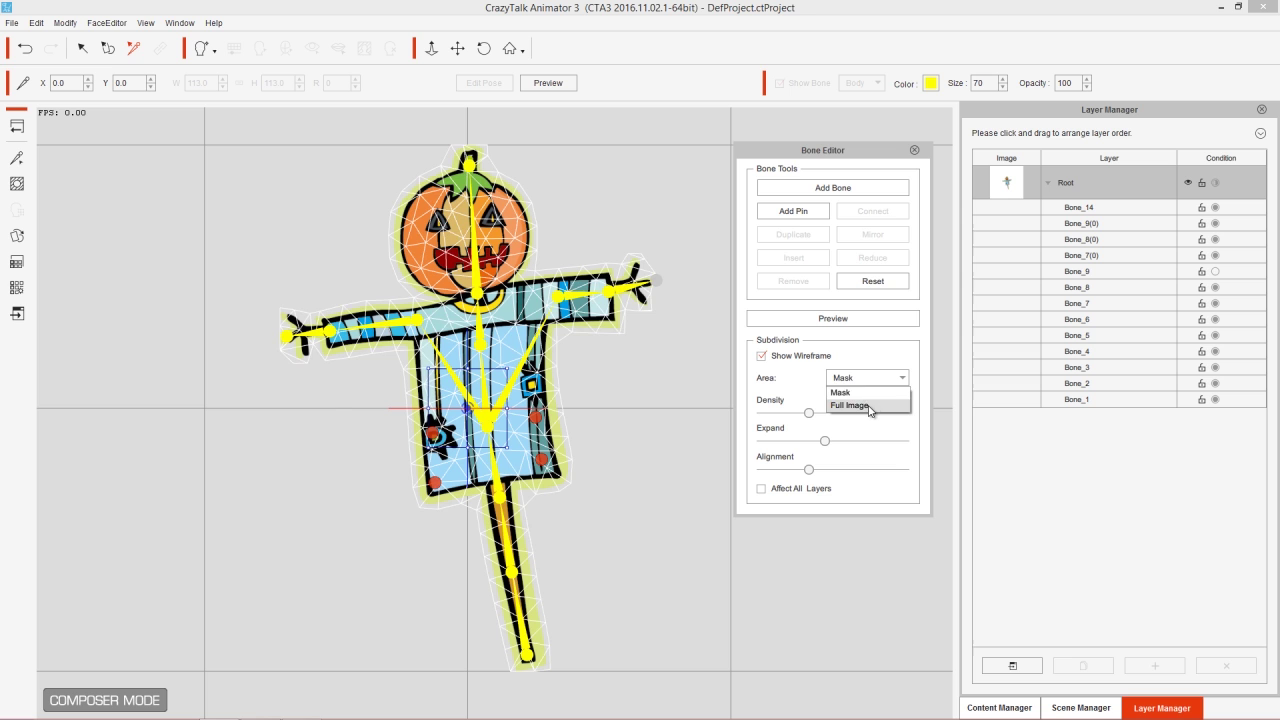
click(870, 405)
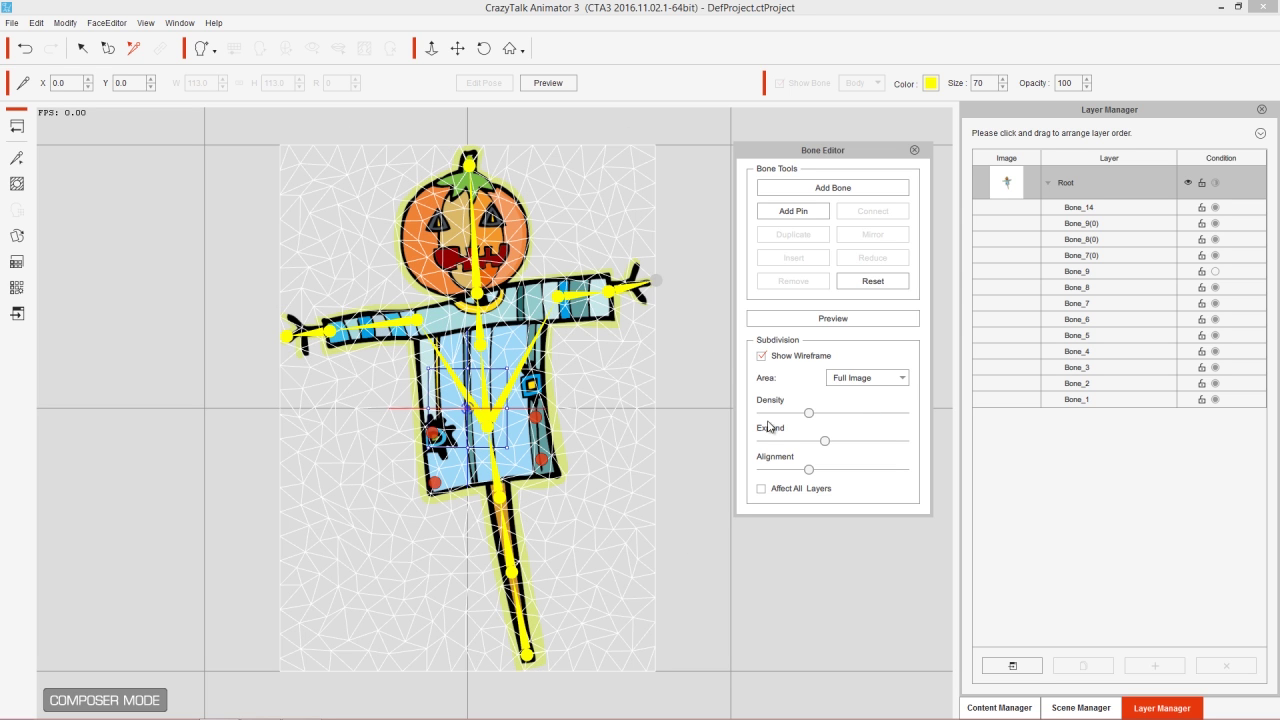
click(868, 382)
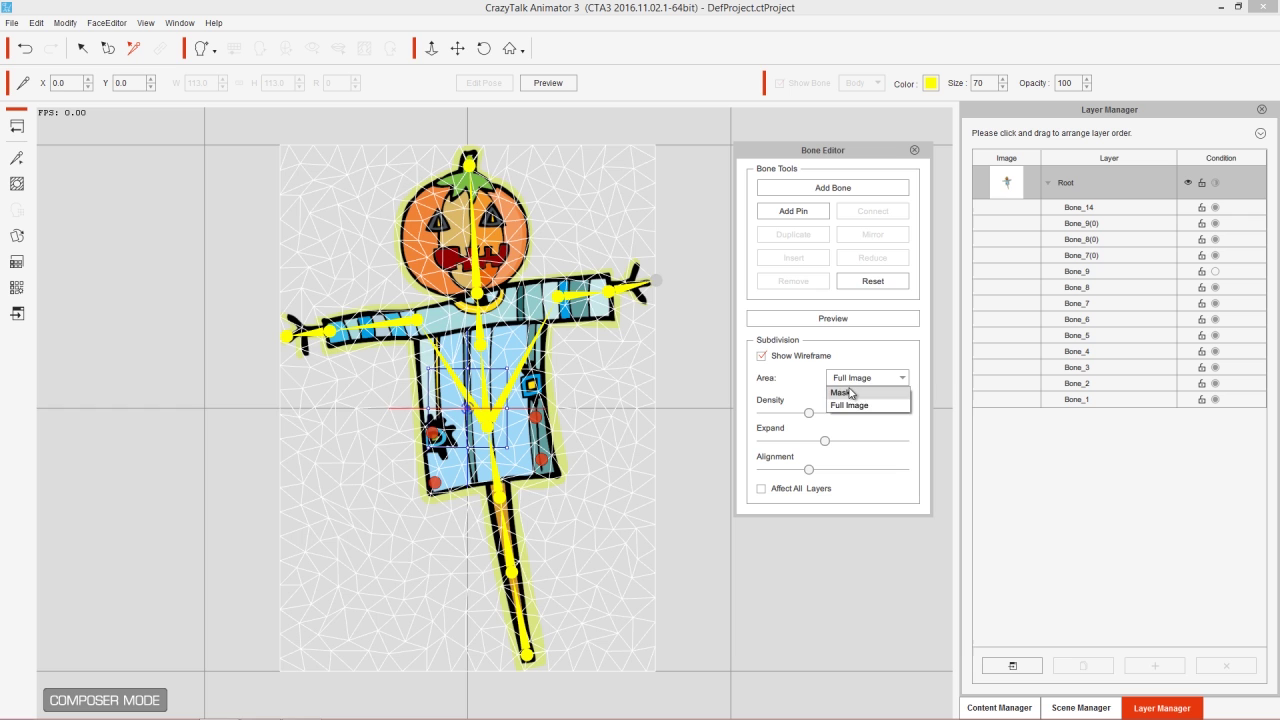
click(848, 391)
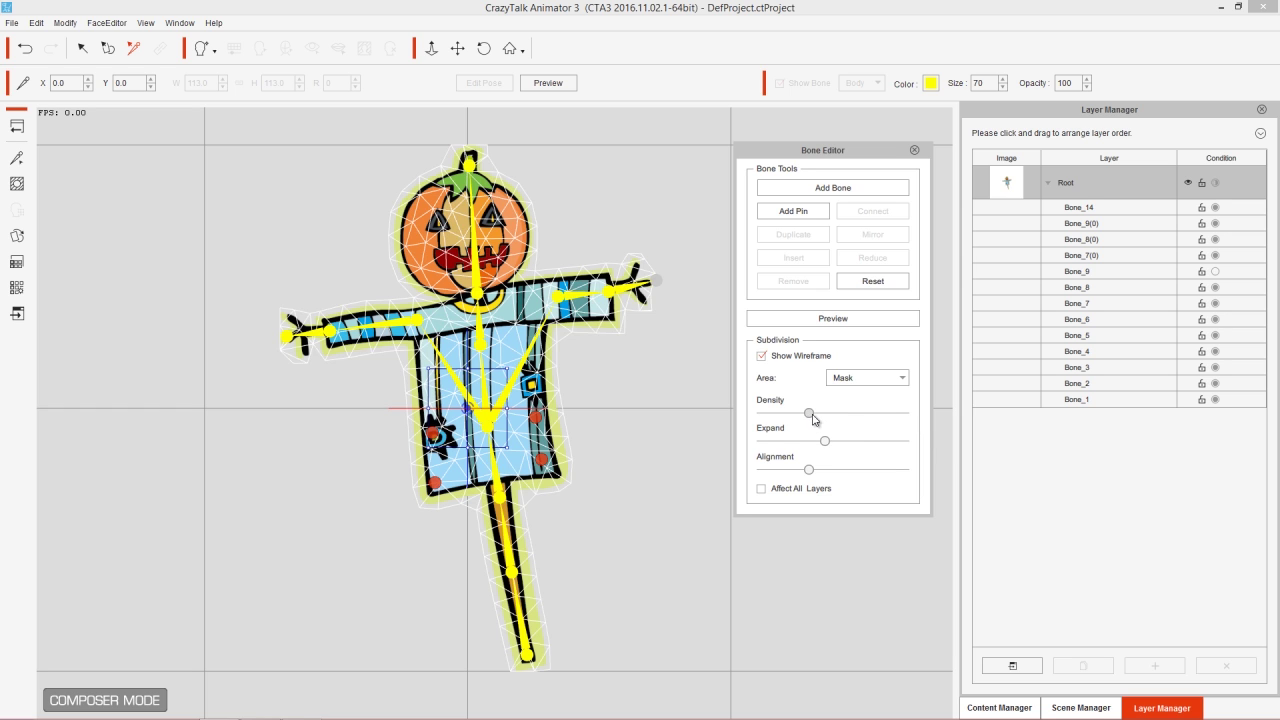
Try the maximum mesh Density on the Root layer and lower it to just below mid-range
drag(813, 418, 904, 418)
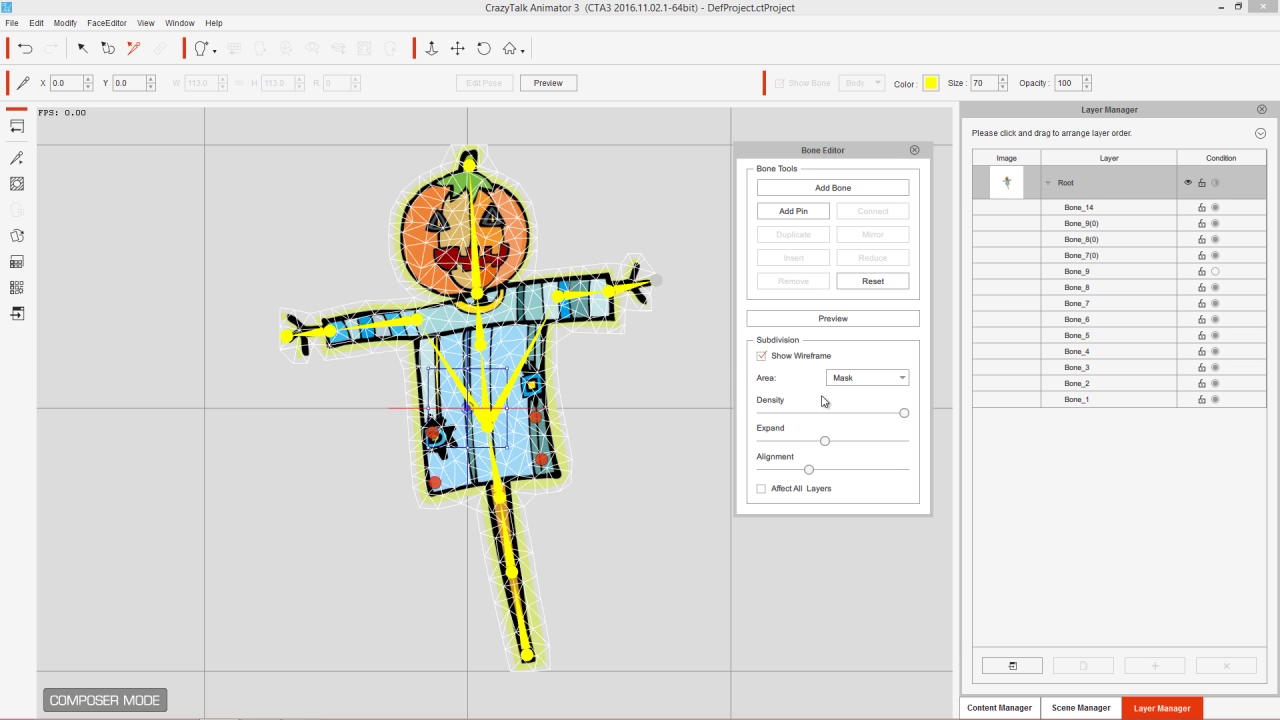
drag(902, 414, 824, 413)
Preview the deformation by lowering one arm, raising the other and bending the post, and end the preview
click(817, 319)
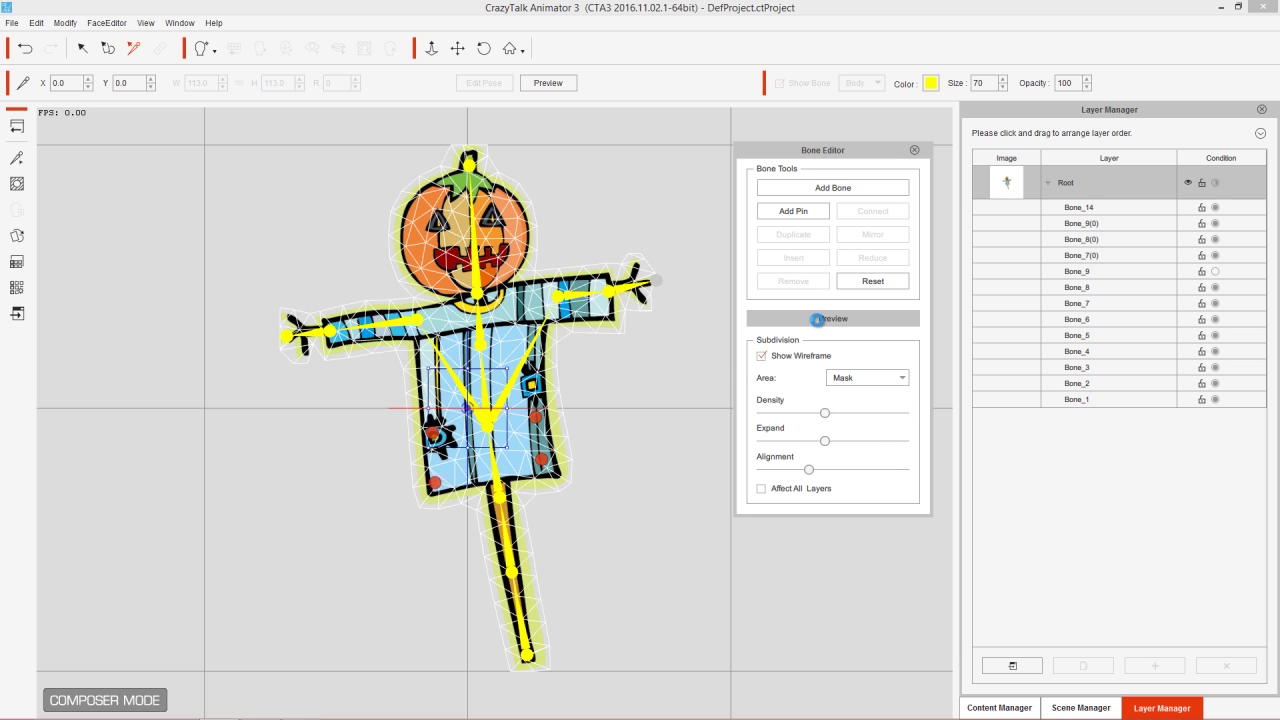
click(621, 289)
drag(626, 290, 583, 400)
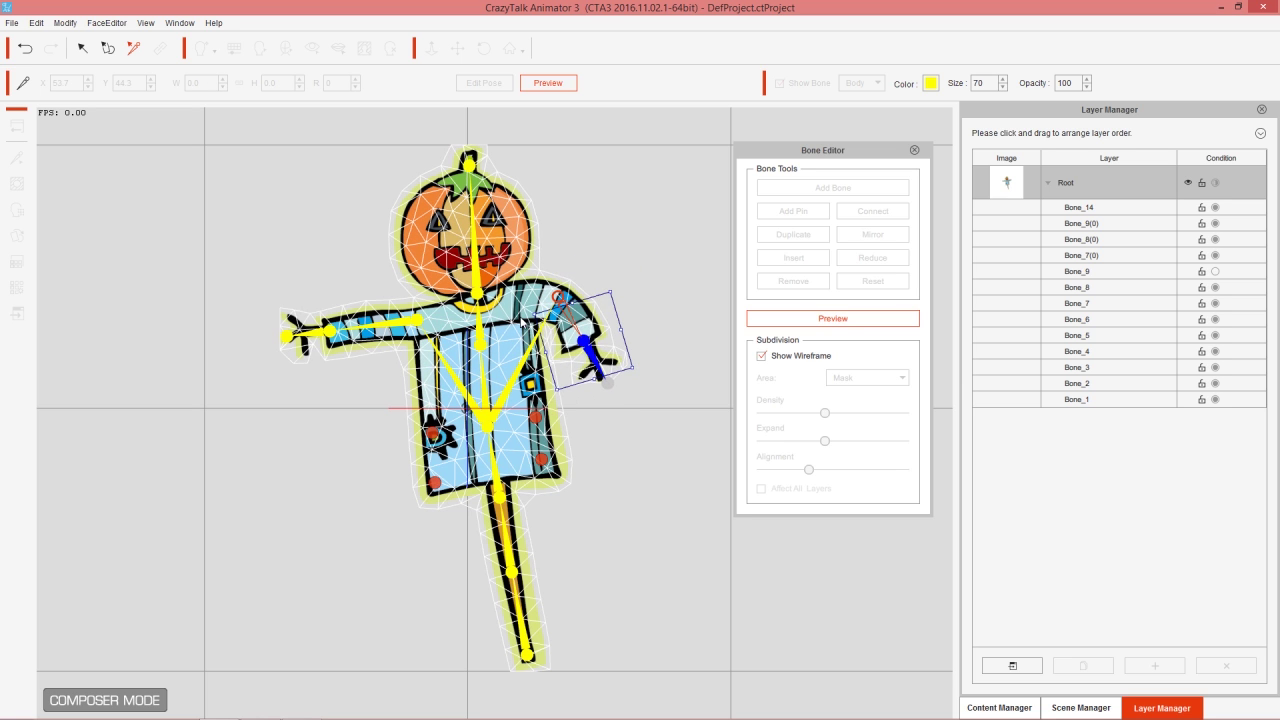
click(331, 332)
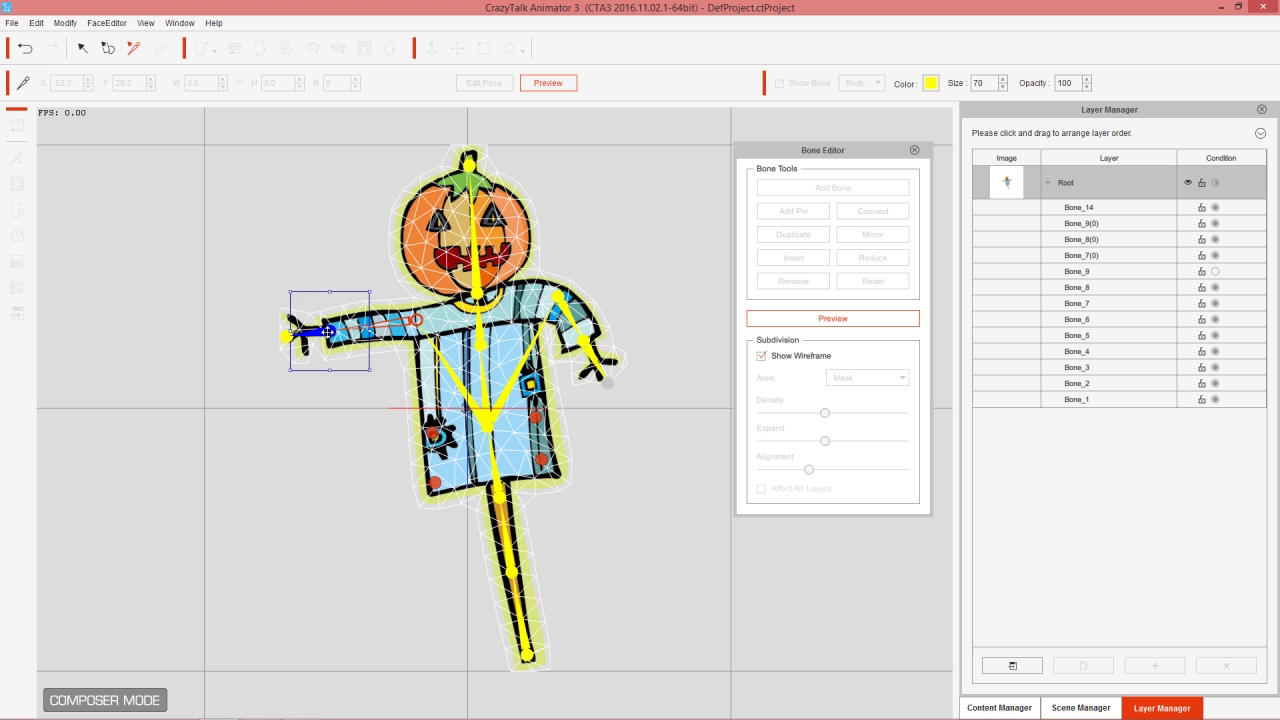
drag(328, 332, 283, 277)
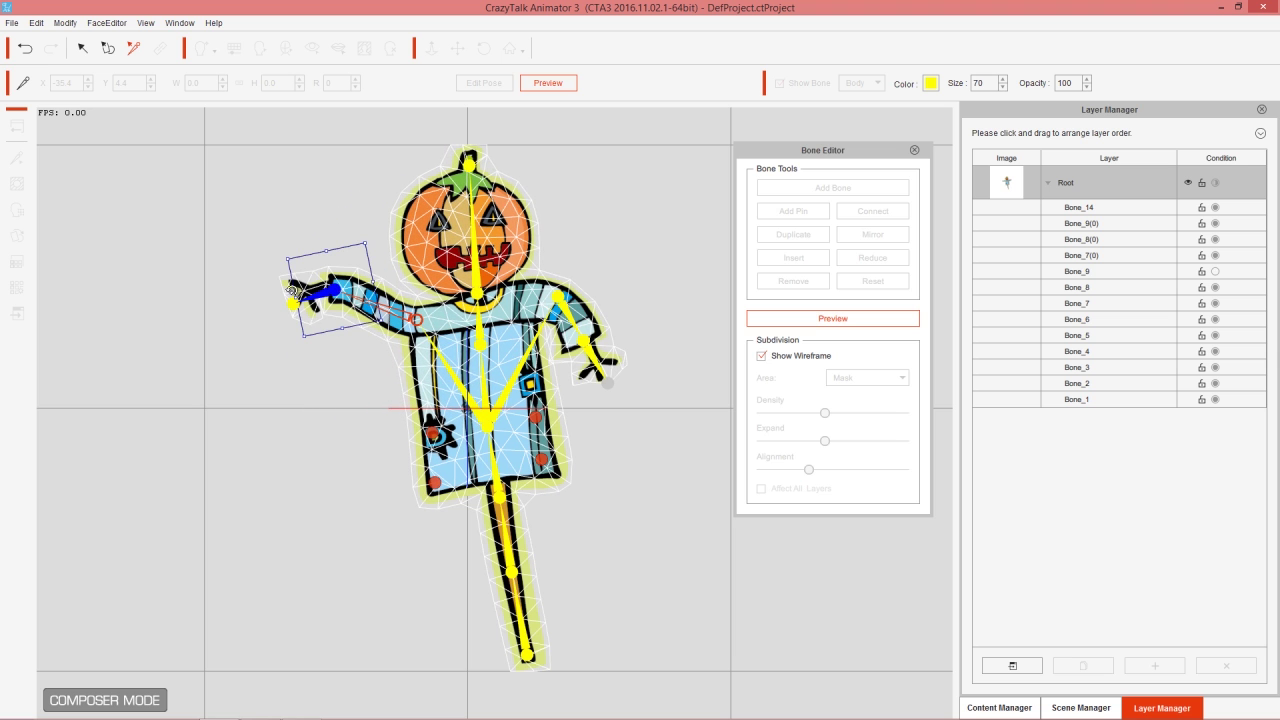
click(506, 526)
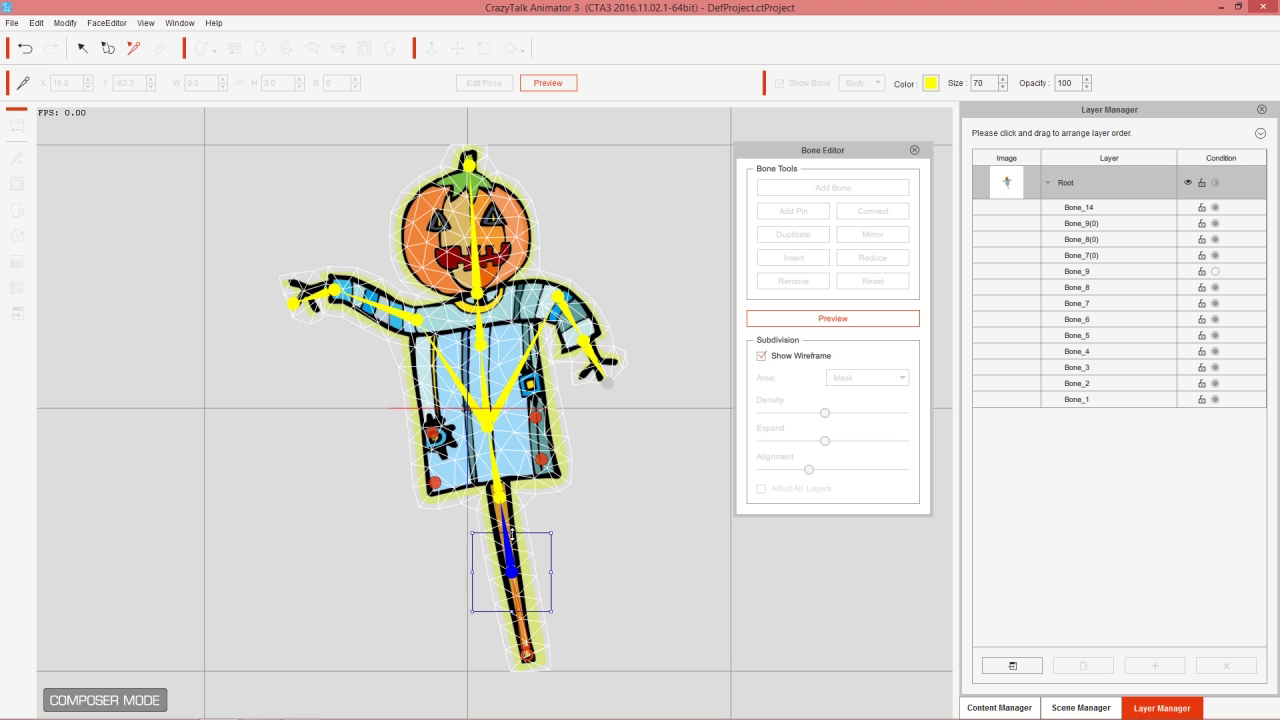
drag(510, 547, 540, 588)
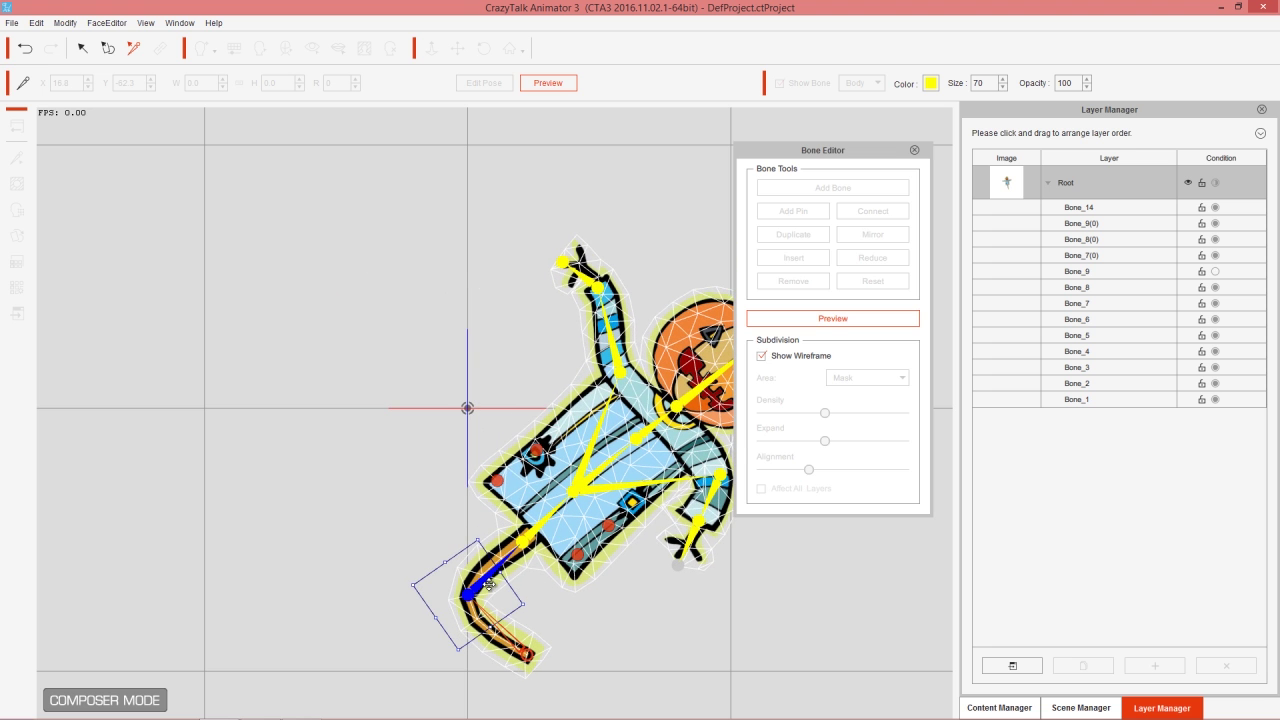
drag(540, 530, 458, 528)
click(845, 322)
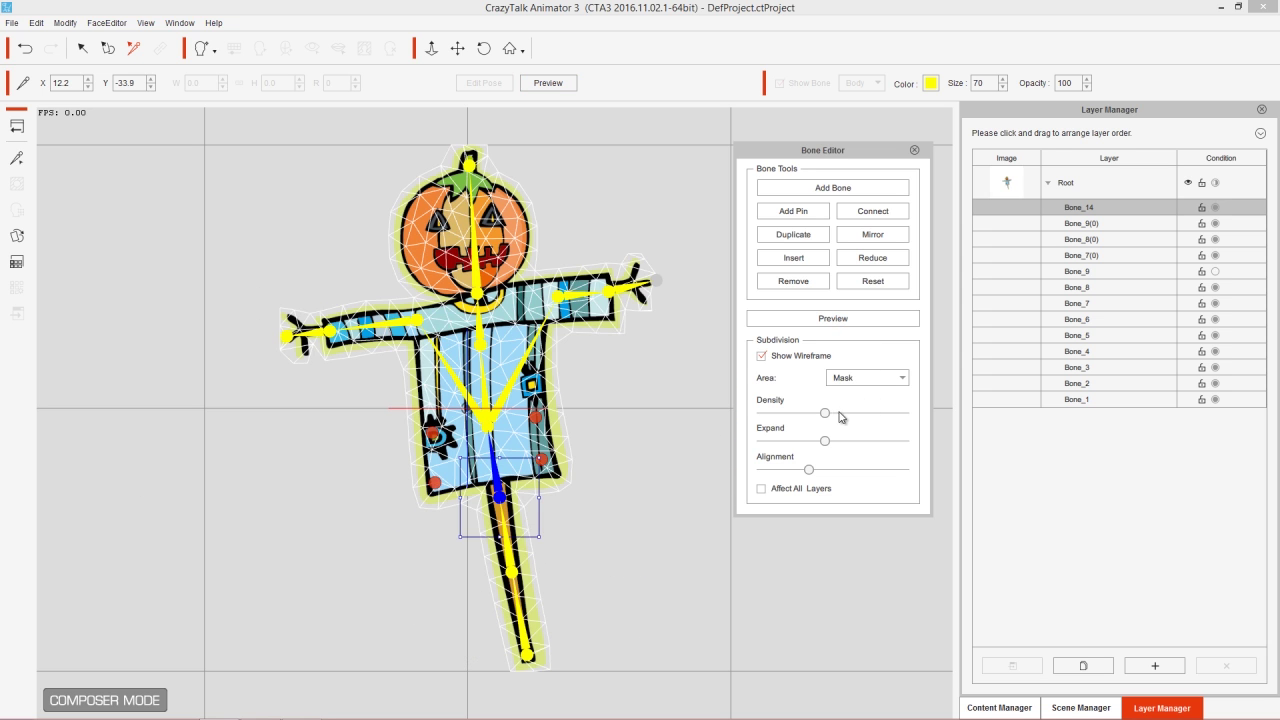
Raise the Root layer's mesh Density and Alignment to maximum, trying minimum Alignment for comparison
drag(825, 414, 917, 423)
click(1117, 191)
drag(825, 414, 924, 418)
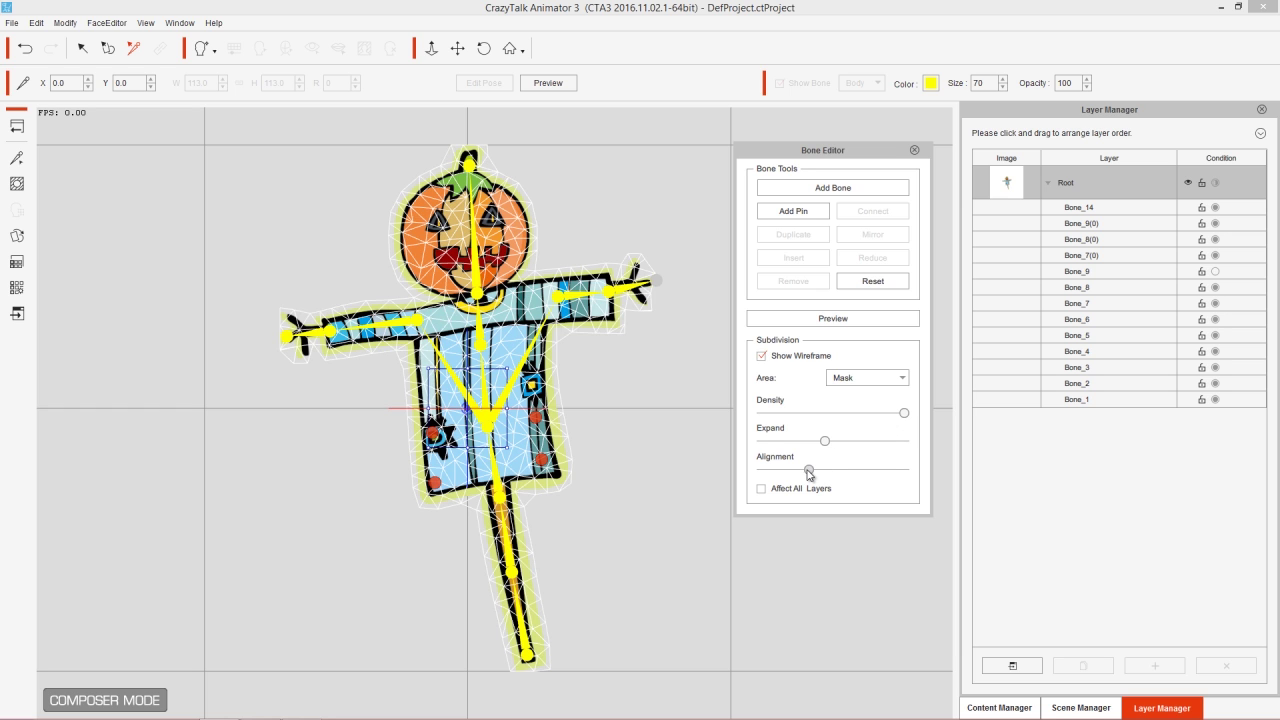
drag(809, 473, 912, 470)
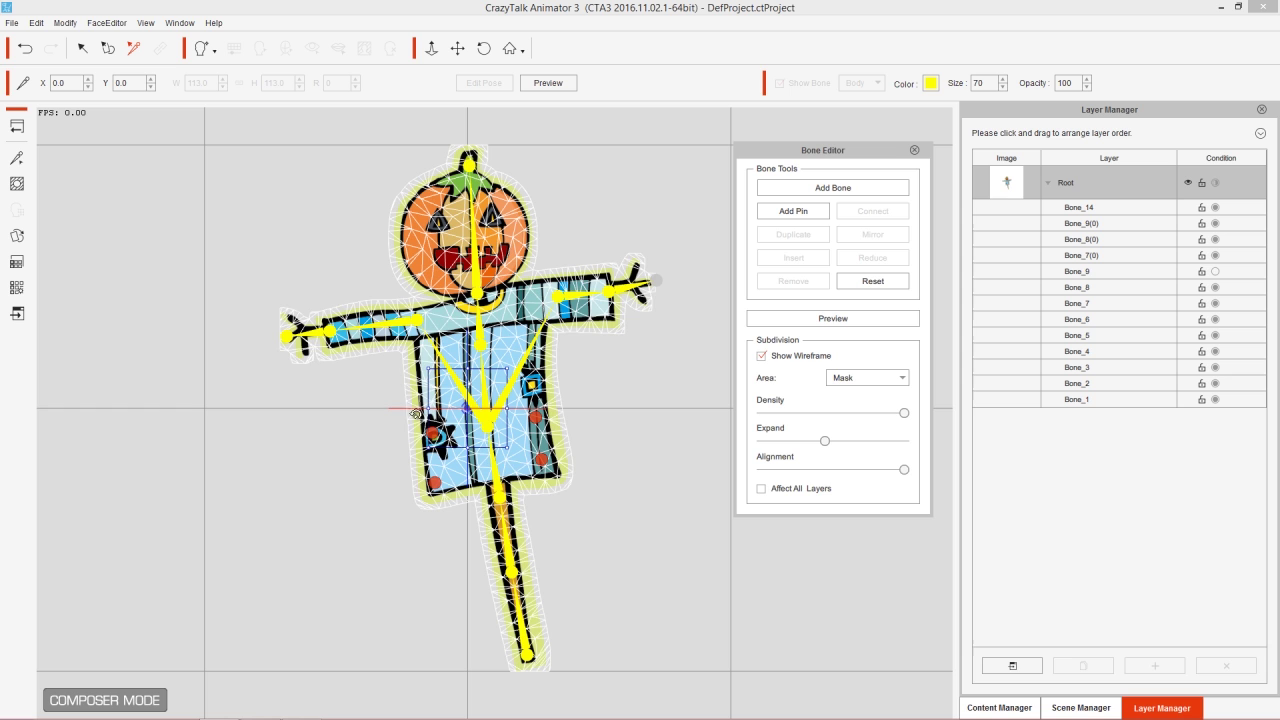
drag(906, 473, 754, 472)
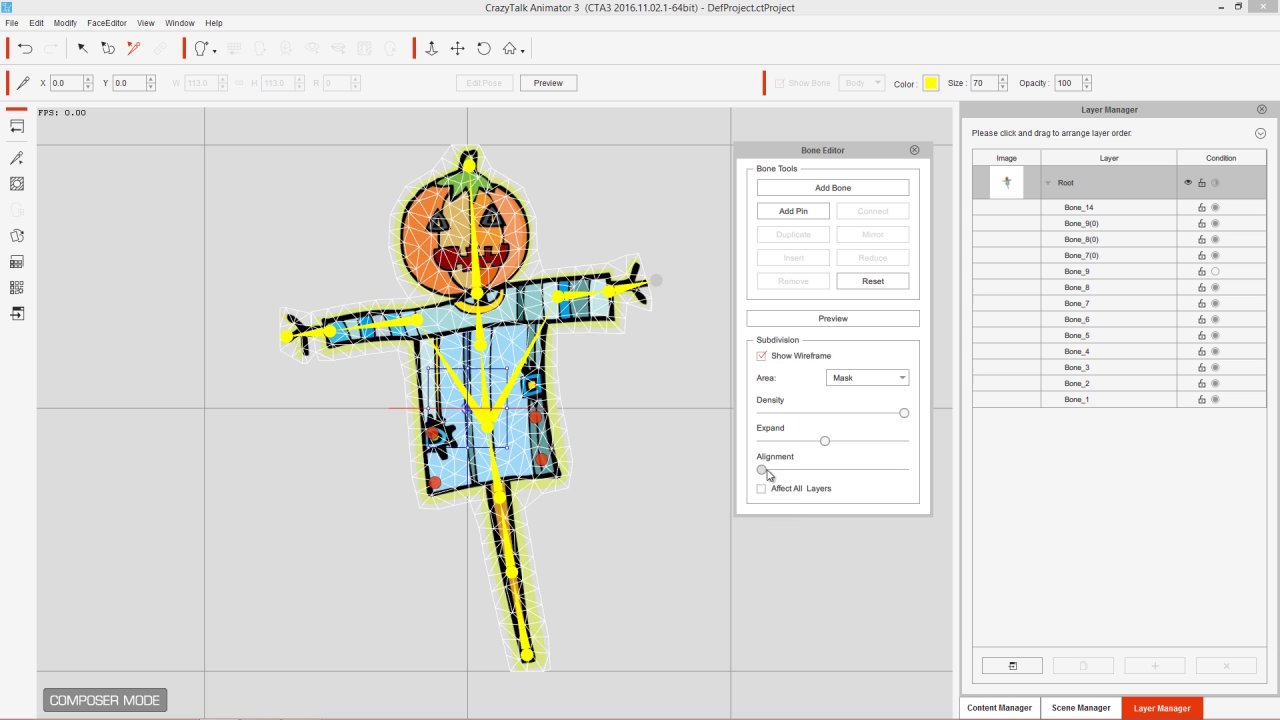
drag(762, 469, 905, 472)
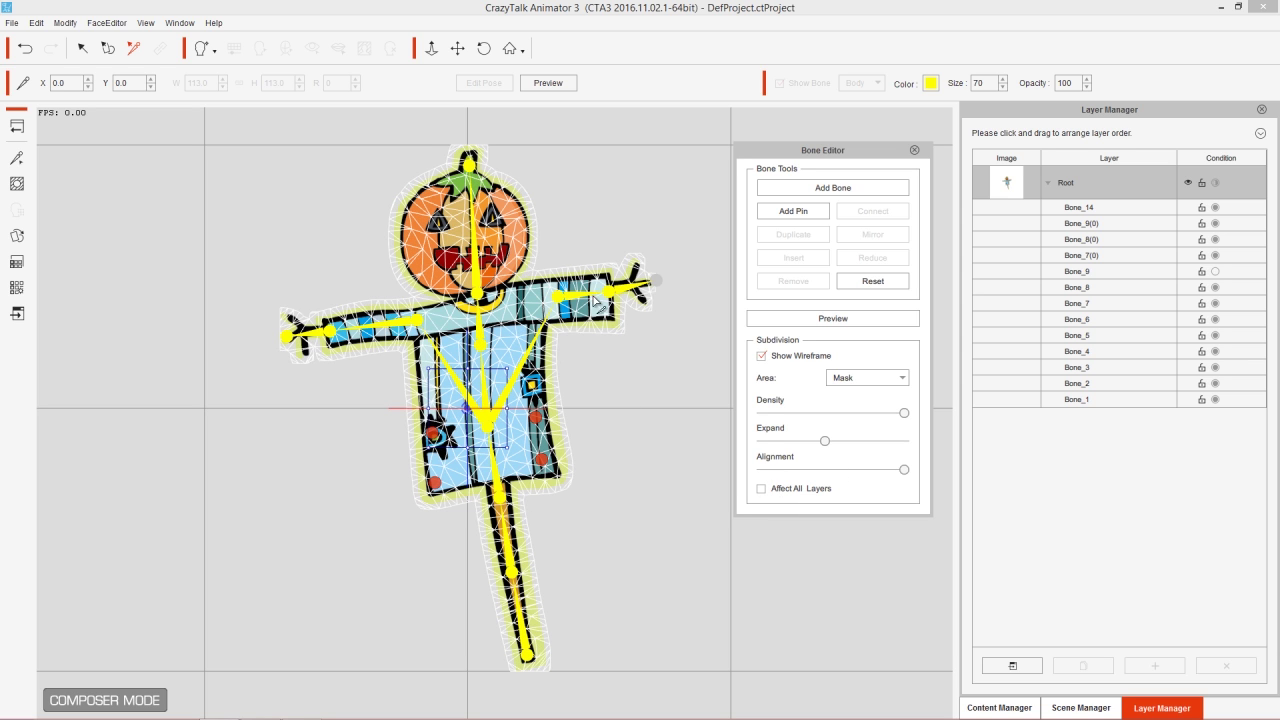
Preview the denser aligned mesh by bending both arms and the post sharply, and leave the preview
click(836, 321)
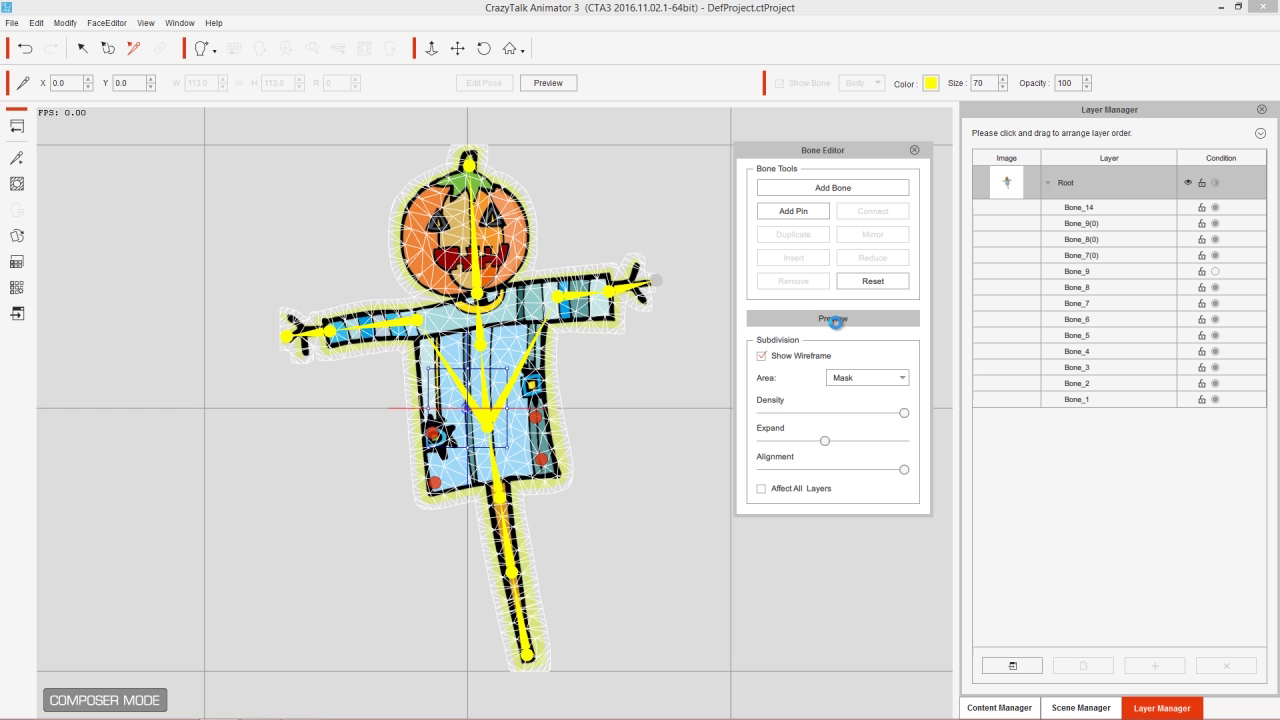
drag(334, 338, 355, 203)
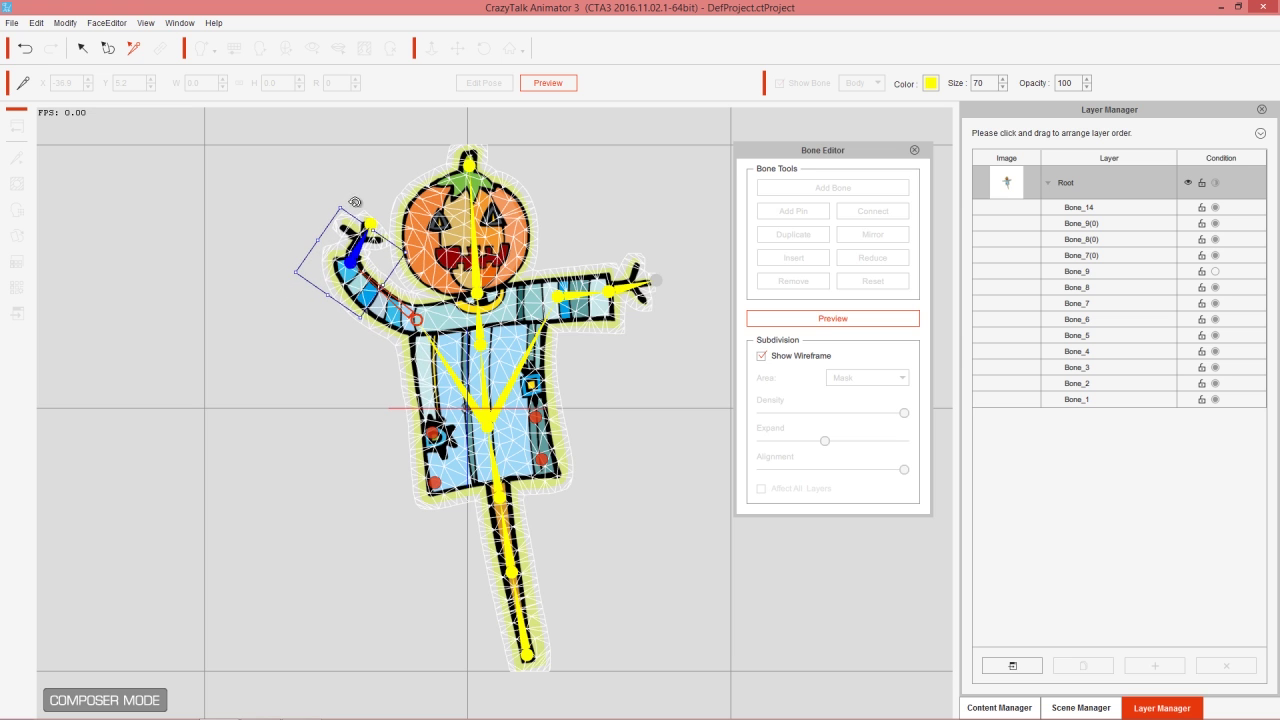
click(598, 295)
drag(598, 295, 582, 387)
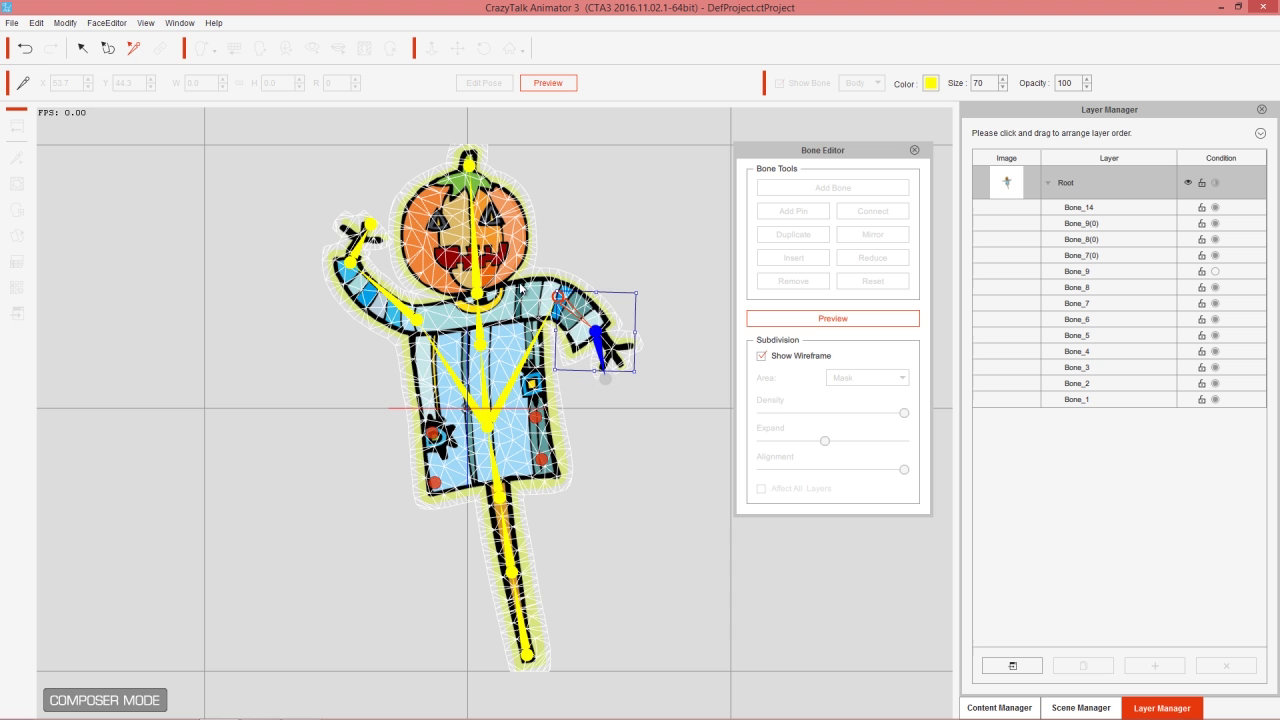
click(511, 542)
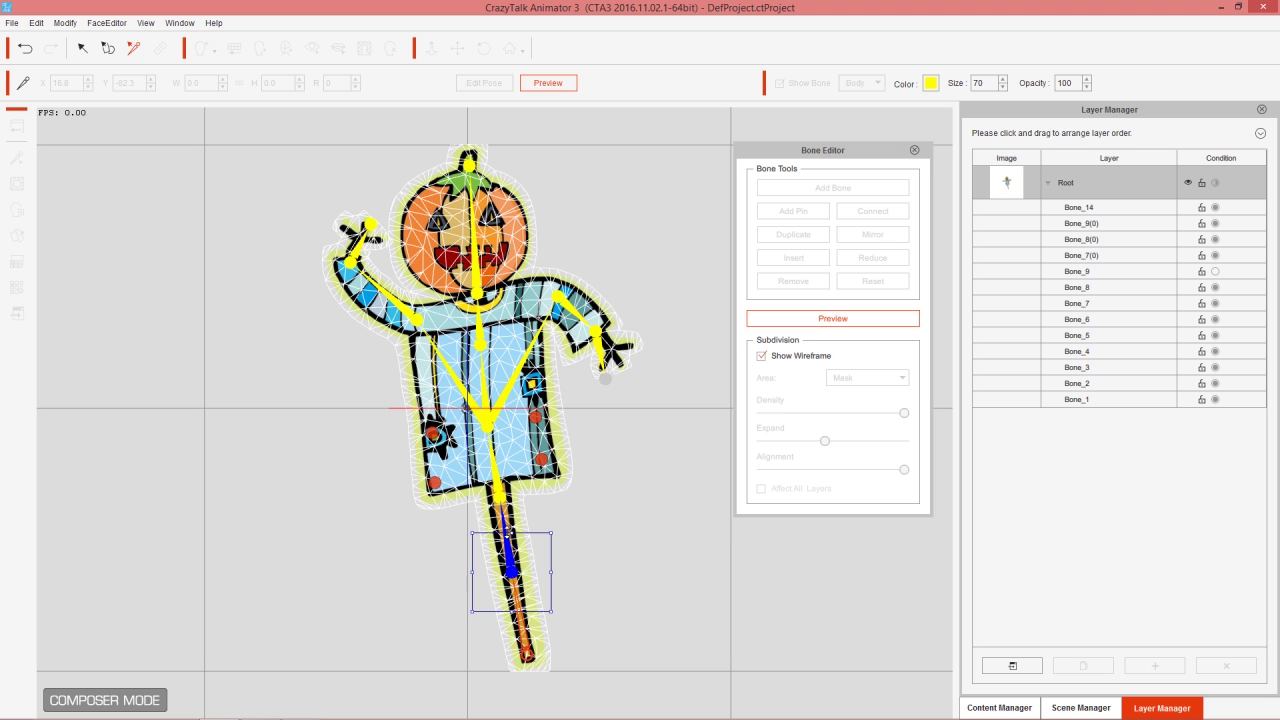
drag(513, 540, 502, 620)
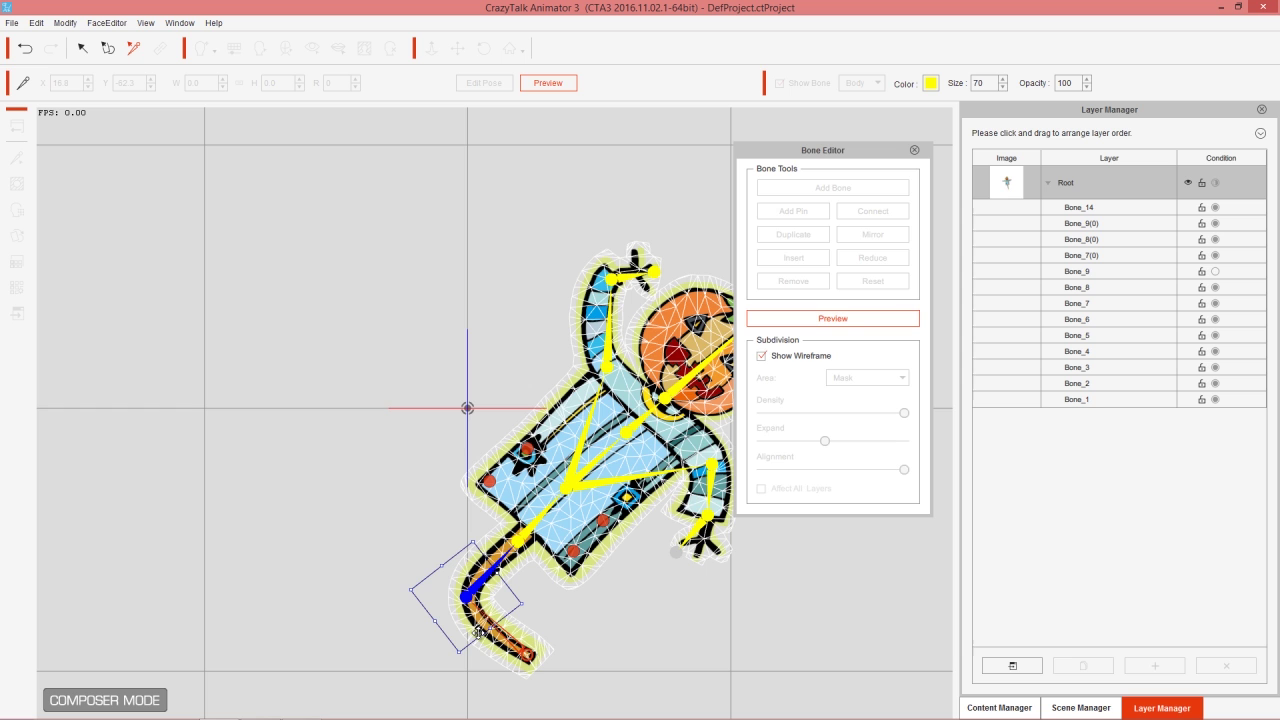
click(818, 322)
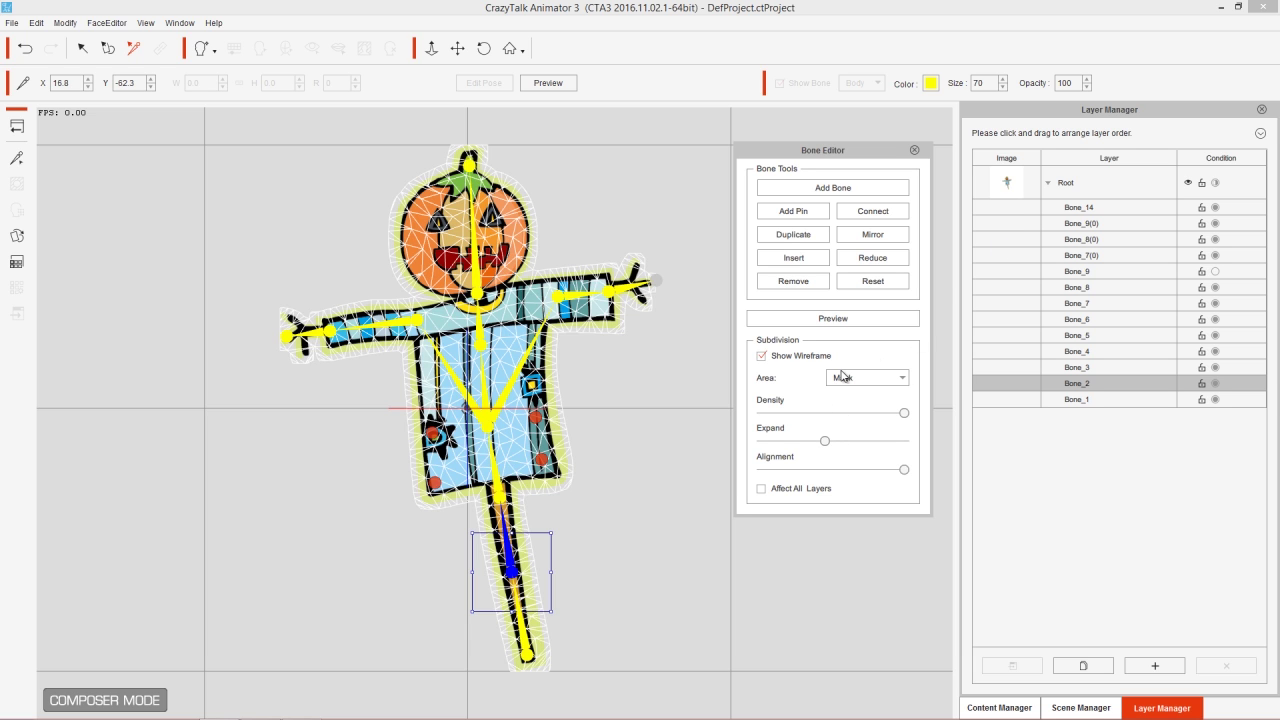
Compare lower Density and Alignment on the Root layer, return both to maximum and raise Expand to maximum
click(1112, 190)
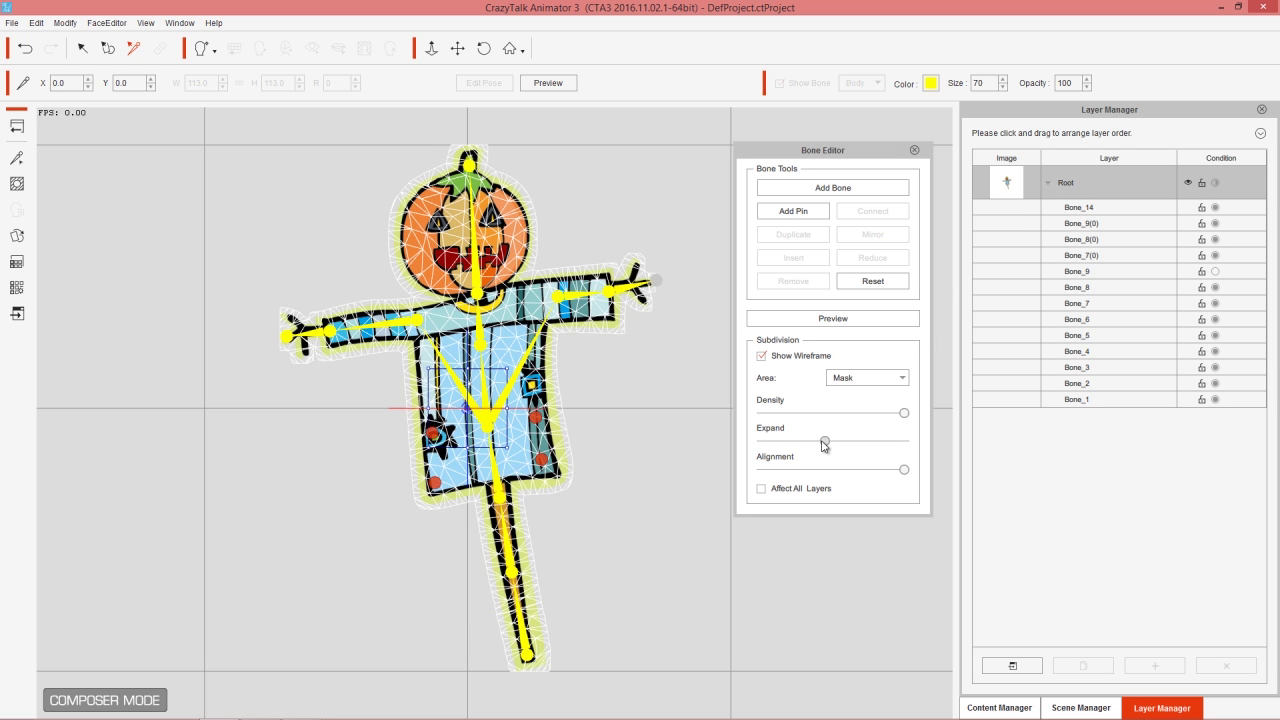
drag(905, 414, 849, 414)
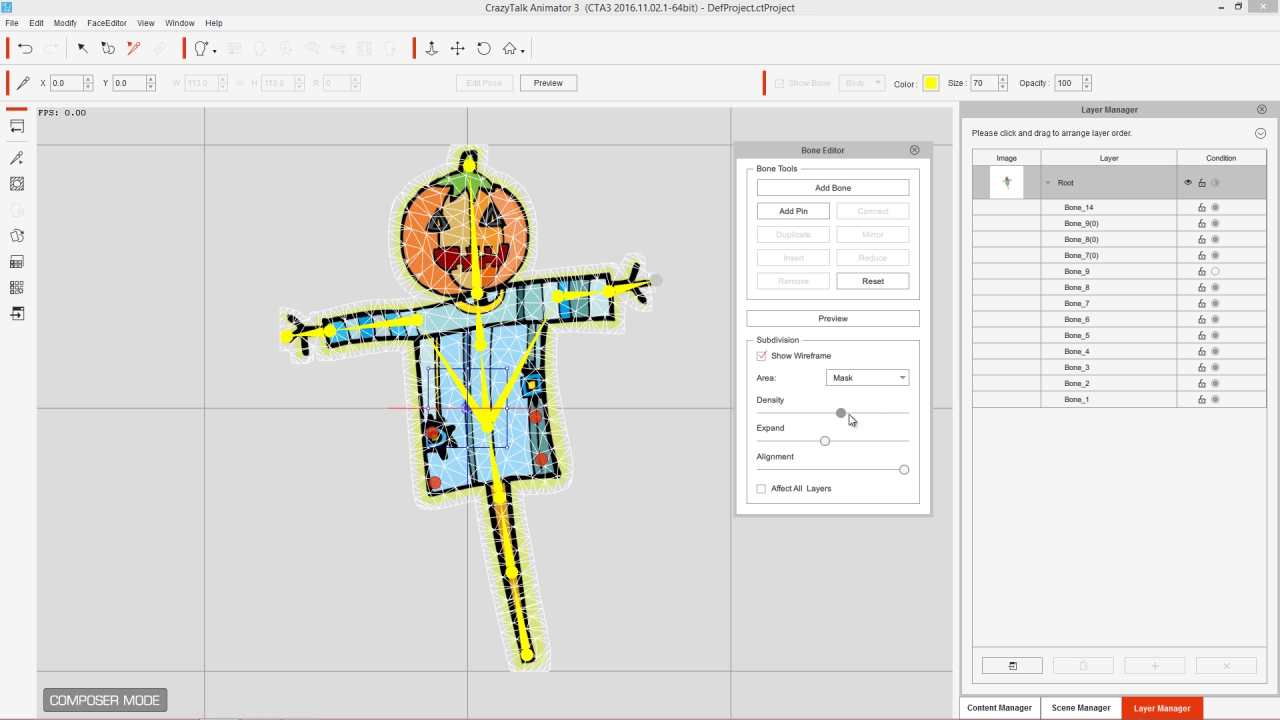
drag(904, 469, 841, 469)
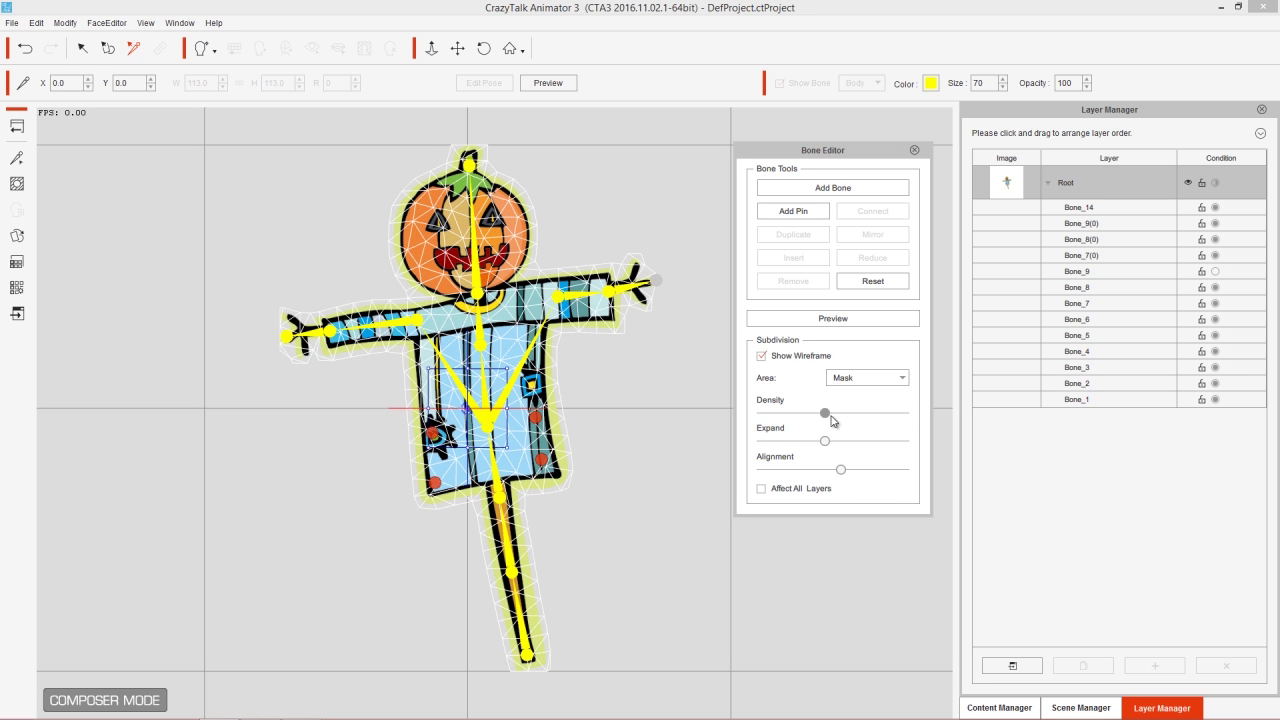
drag(840, 413, 905, 413)
drag(844, 469, 923, 467)
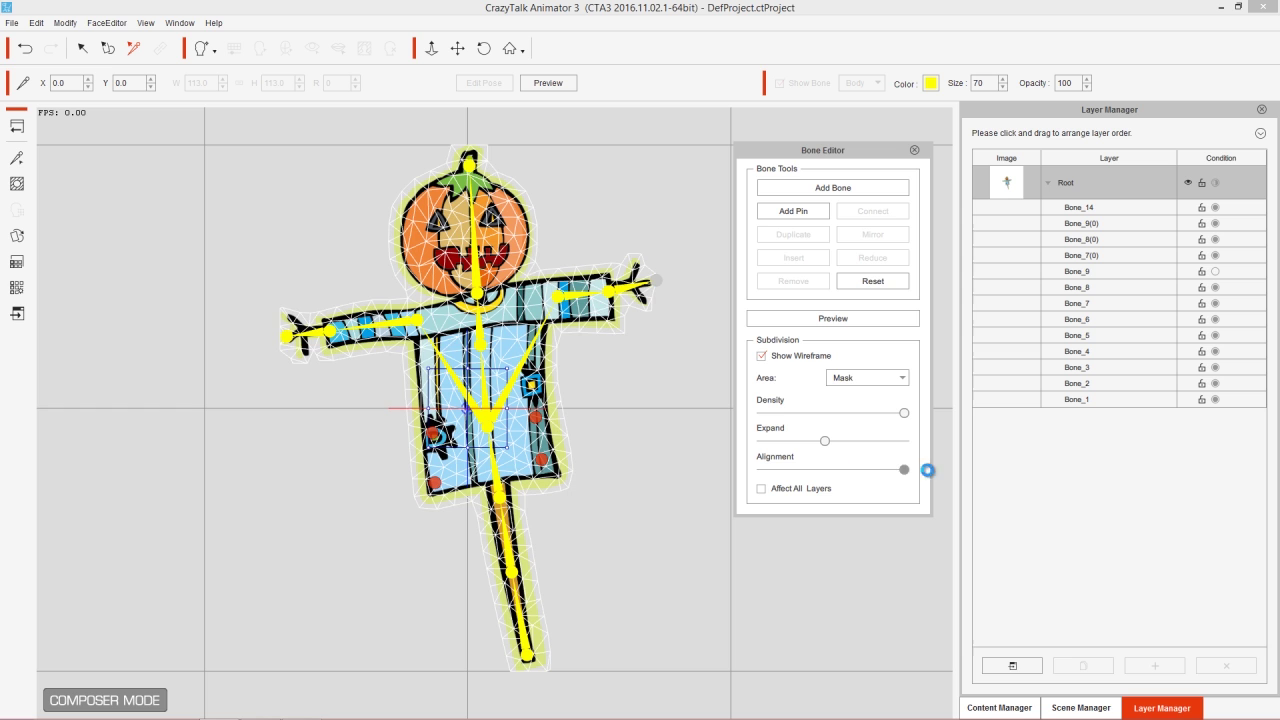
drag(825, 444, 930, 447)
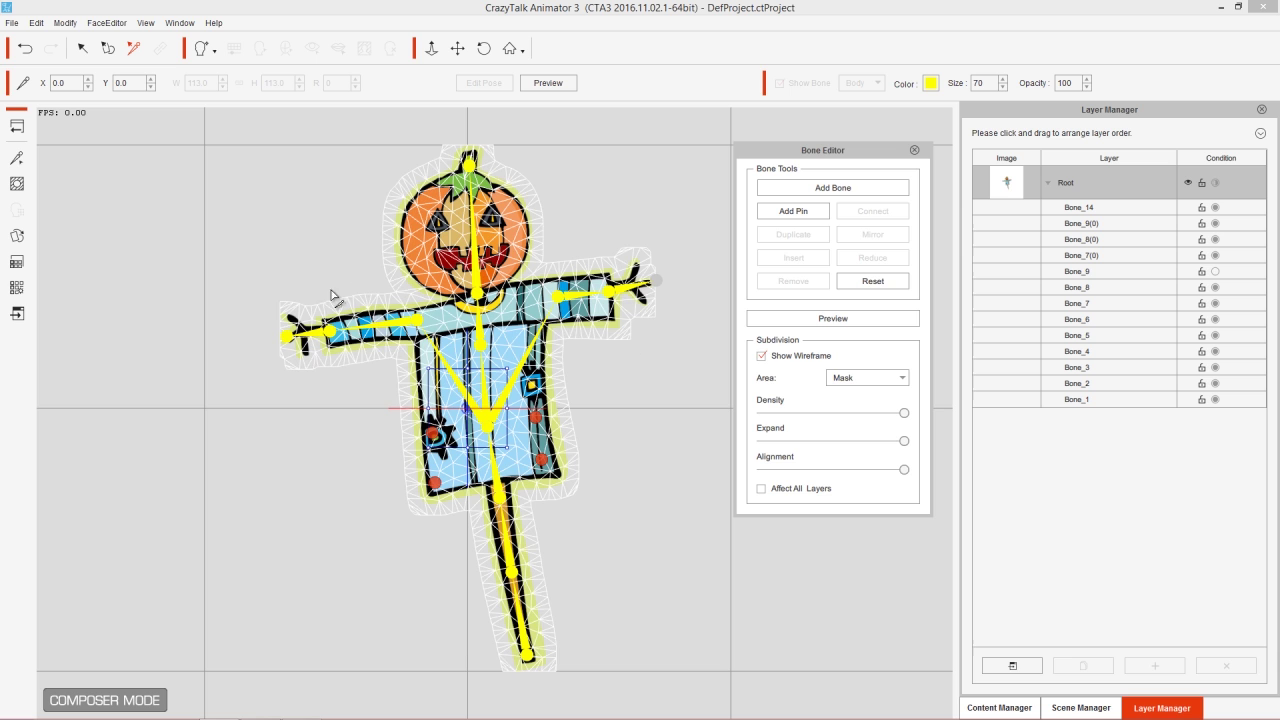
Preview the expanded mesh by bending the post at its lower joints and folding one arm downward
click(836, 324)
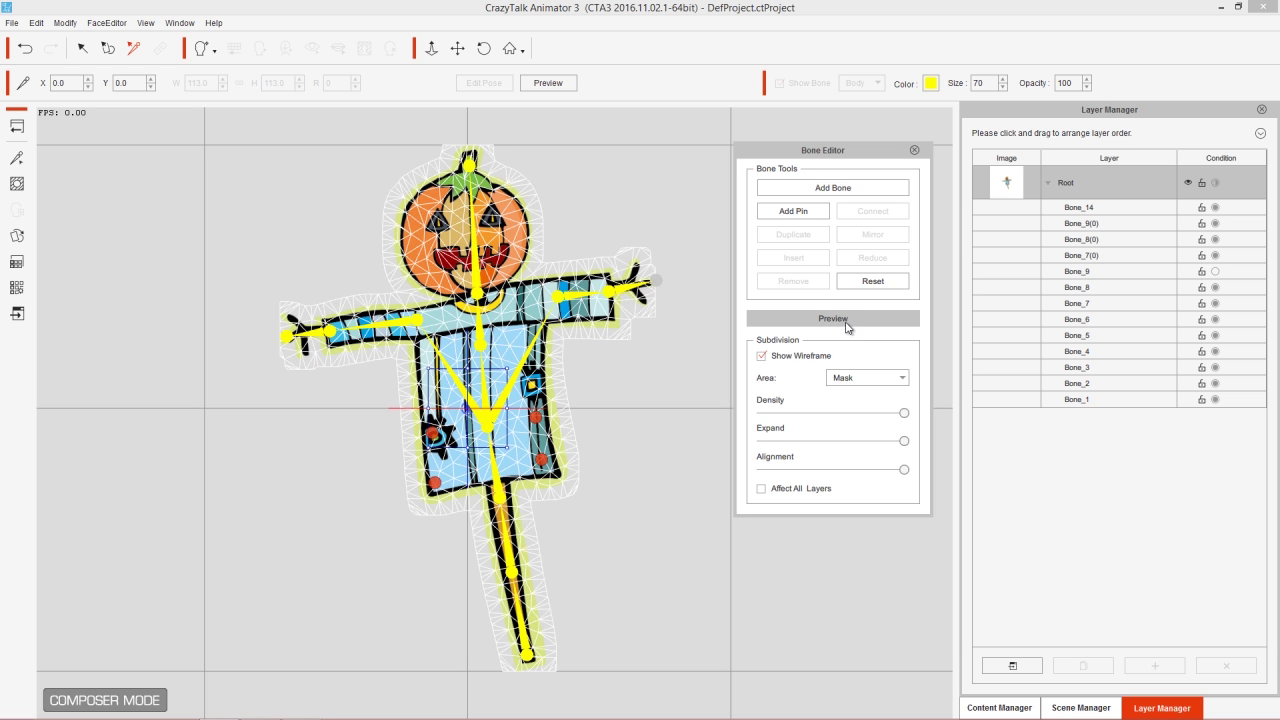
click(510, 540)
drag(512, 550, 501, 606)
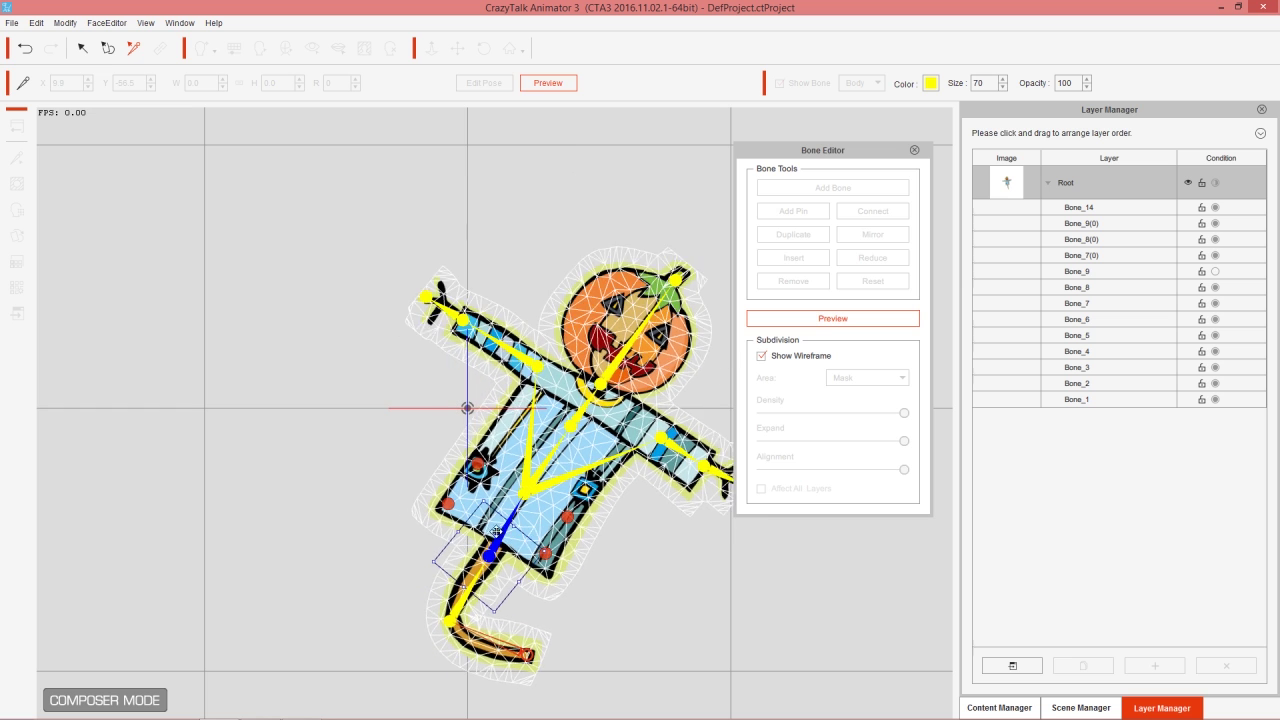
drag(456, 497, 449, 523)
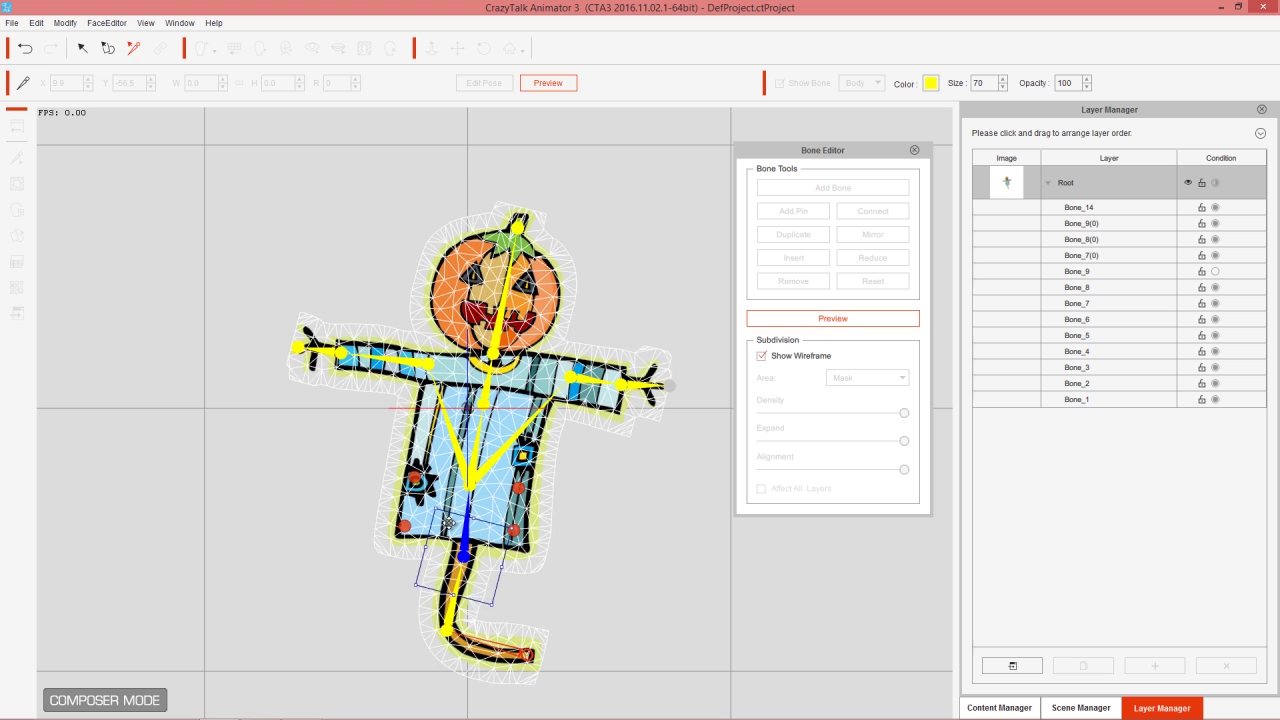
click(340, 352)
drag(340, 352, 399, 453)
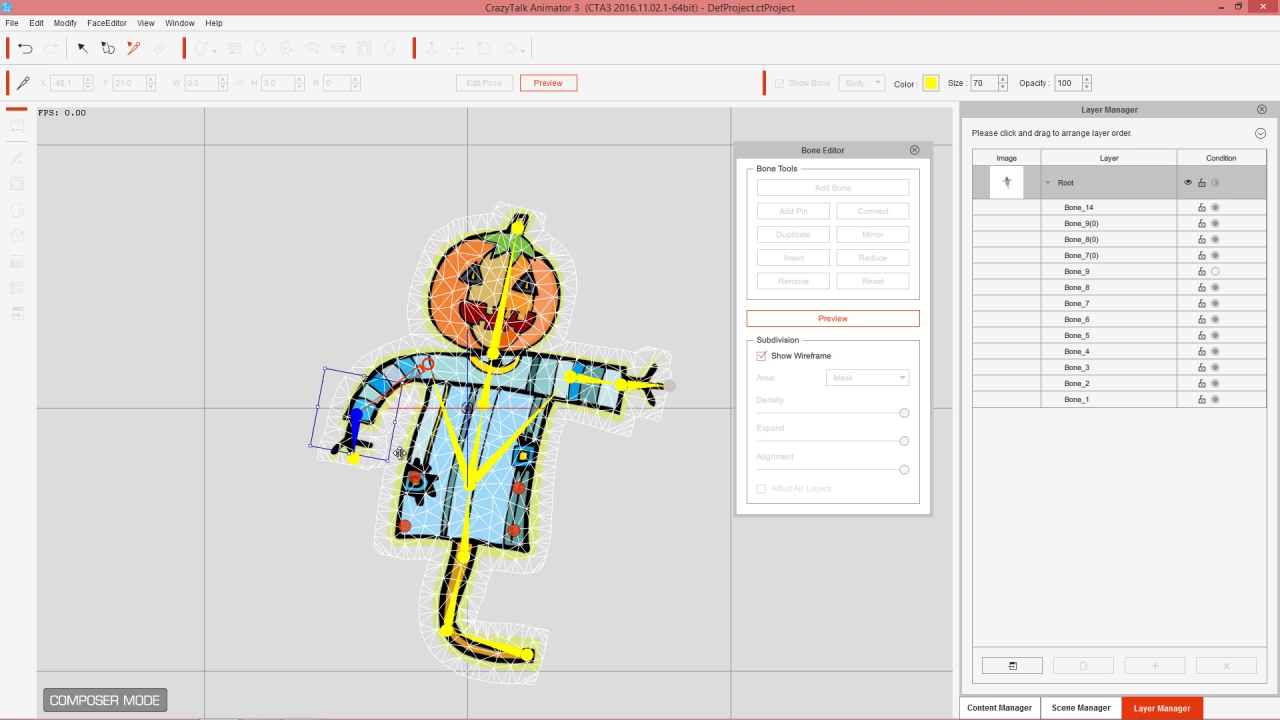
Fold the scarecrow's other arm down in the expanded mesh preview, and leave the preview
click(655, 388)
drag(655, 388, 585, 486)
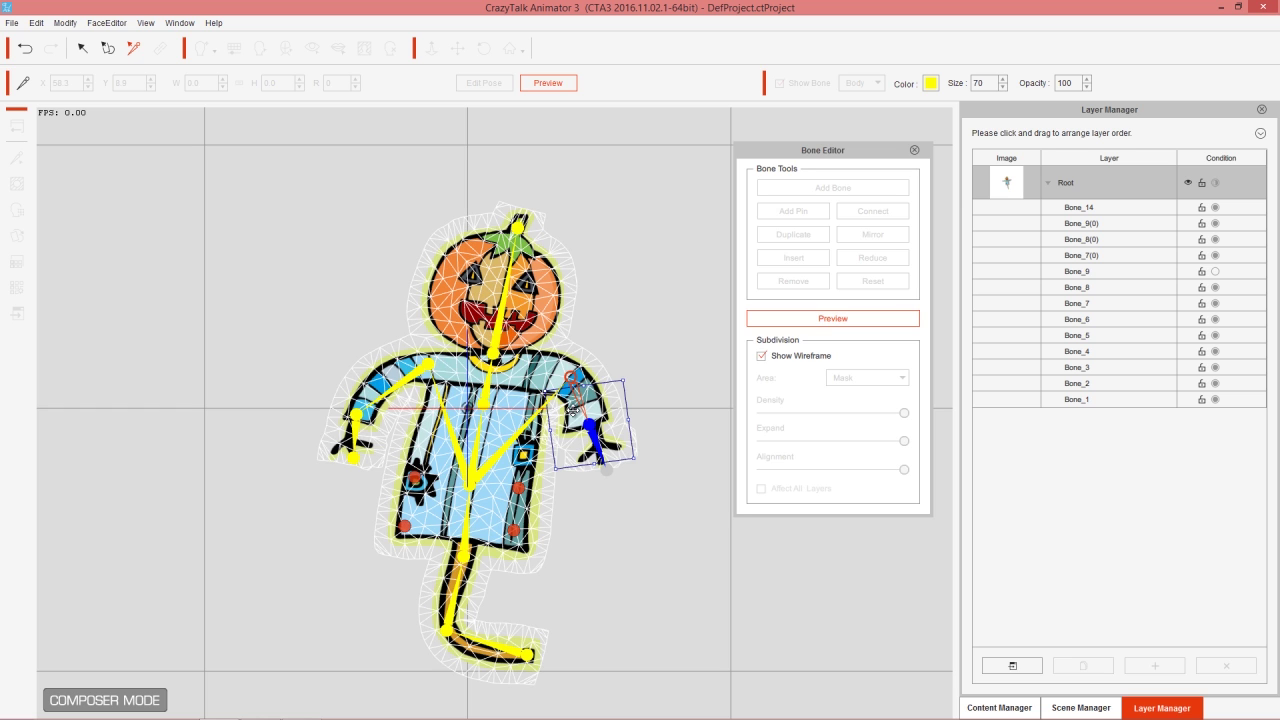
click(857, 318)
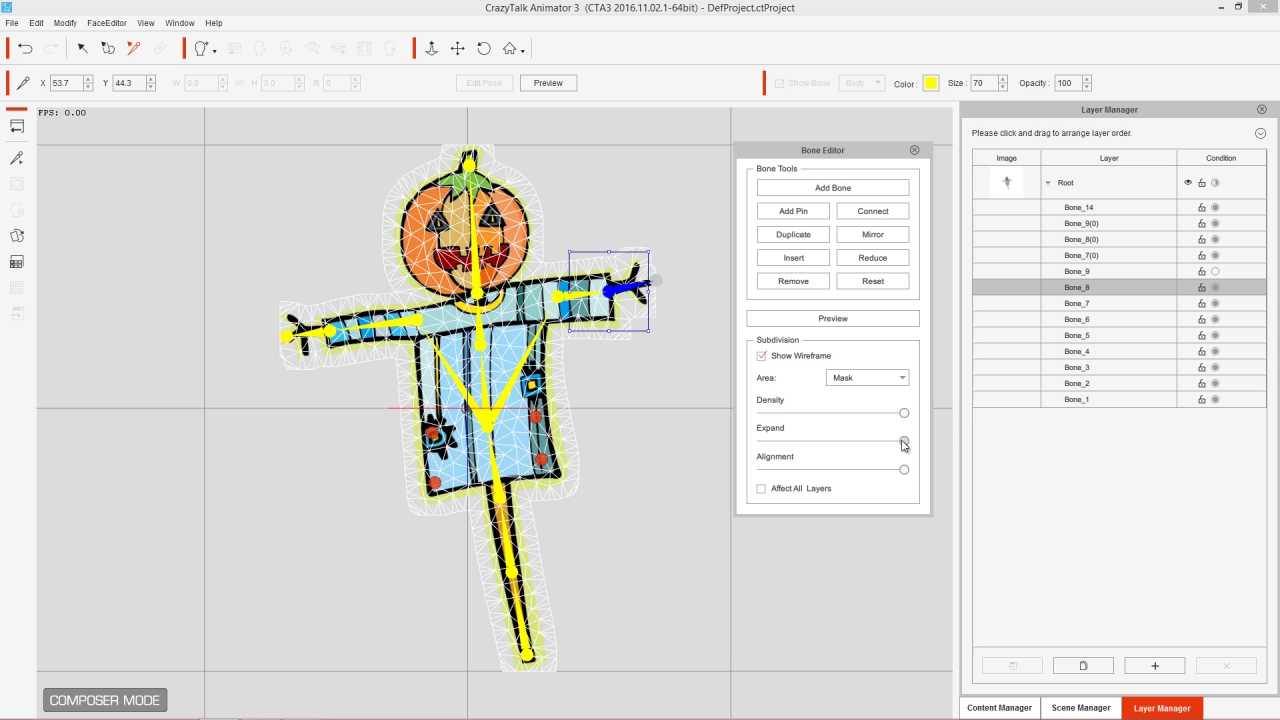
Select the Root layer and lower its mesh Expand to minimum
drag(904, 443, 763, 443)
click(1117, 182)
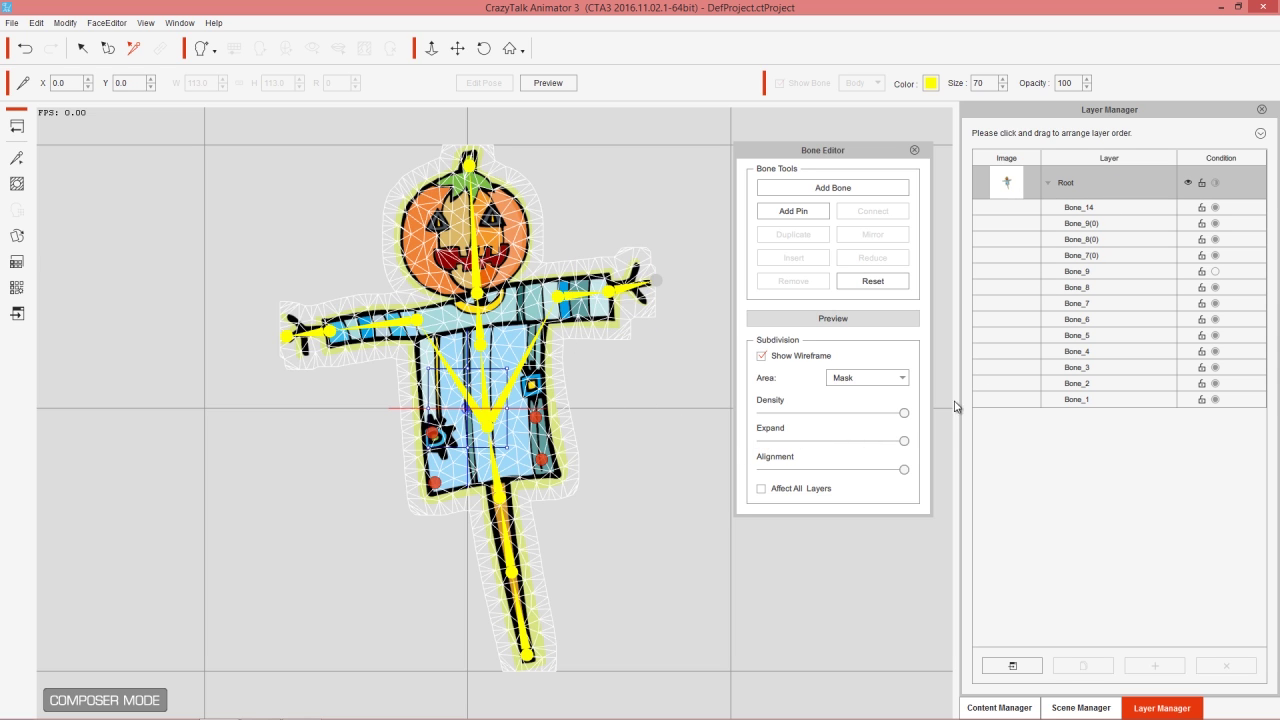
drag(903, 441, 723, 441)
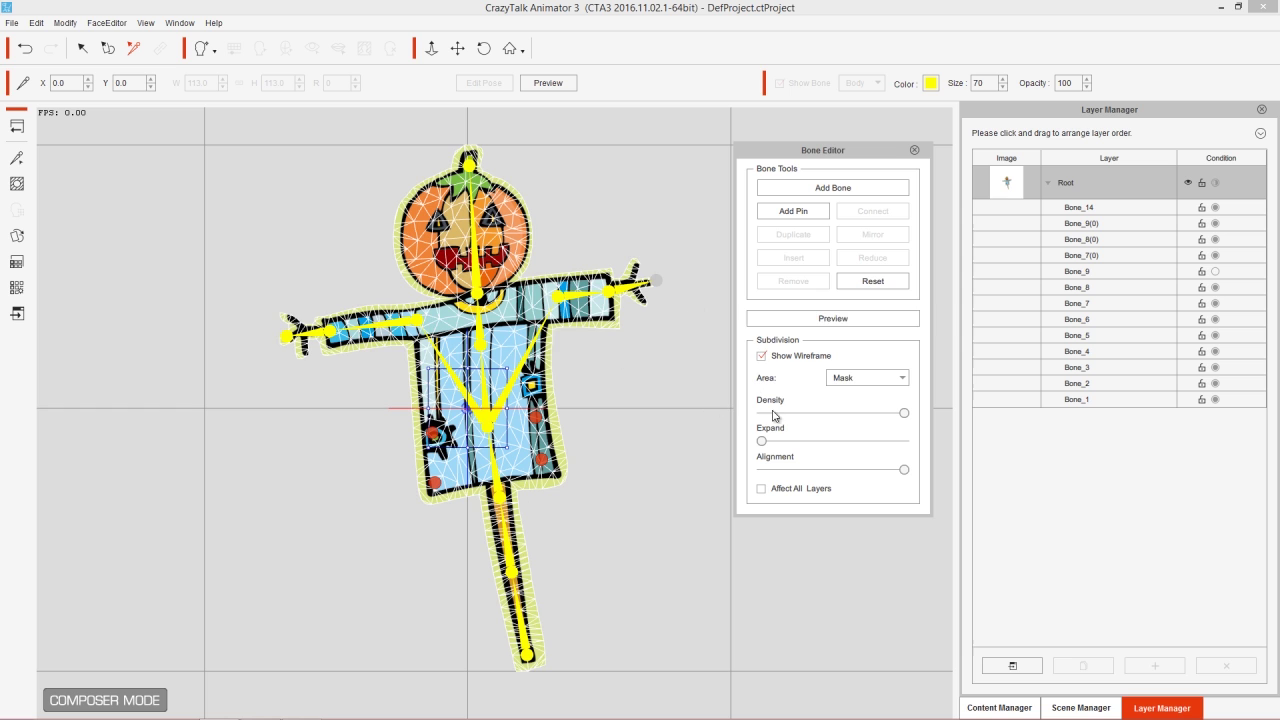
Preview the minimally expanded mesh by bending both arms down and tilting the post bone Bone_2, and leave the preview
click(833, 318)
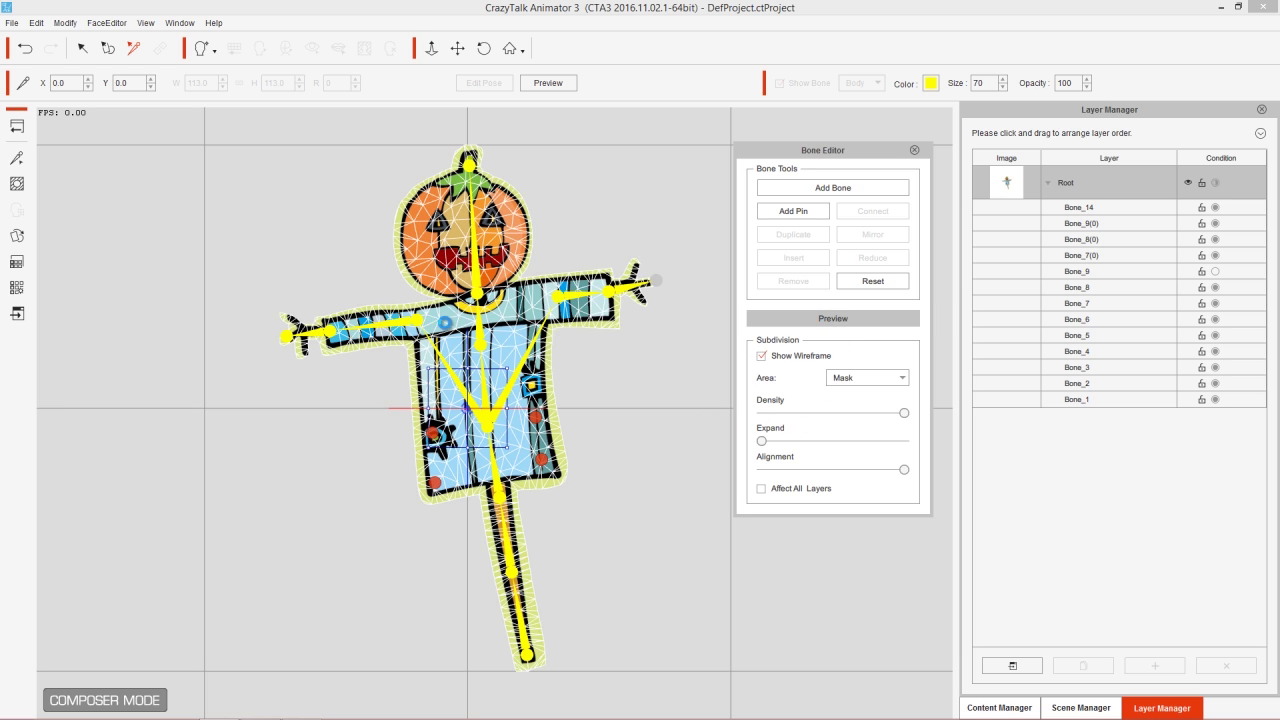
click(624, 292)
drag(627, 288, 609, 357)
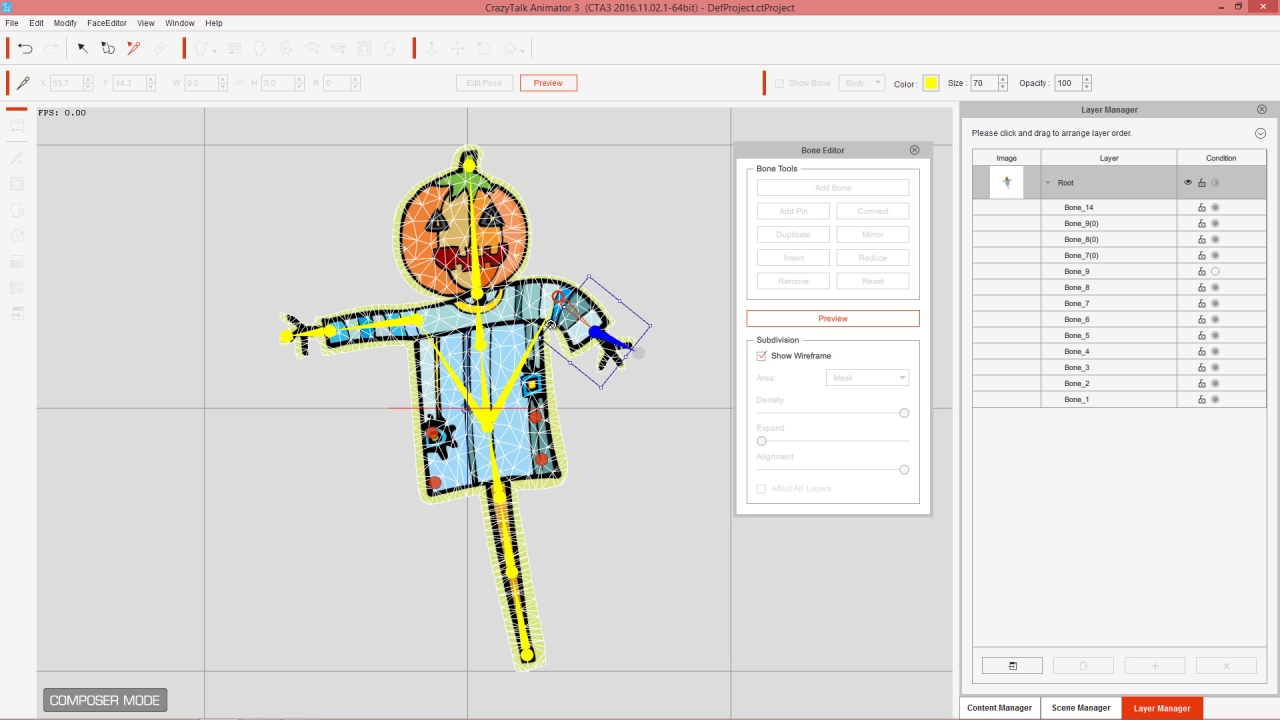
drag(330, 333, 433, 421)
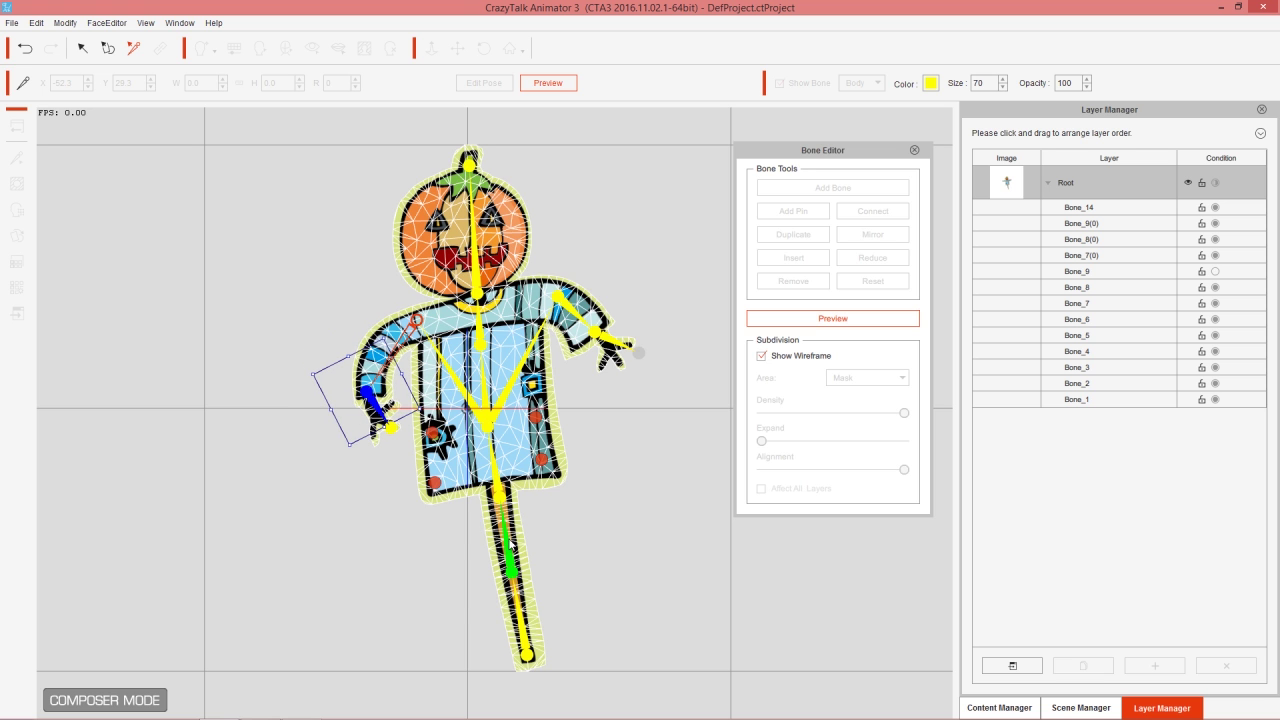
click(509, 560)
mouse_move(511, 543)
mouse_down()
mouse_move(526, 563)
mouse_move(520, 591)
mouse_move(517, 572)
mouse_move(478, 572)
mouse_move(492, 537)
mouse_up()
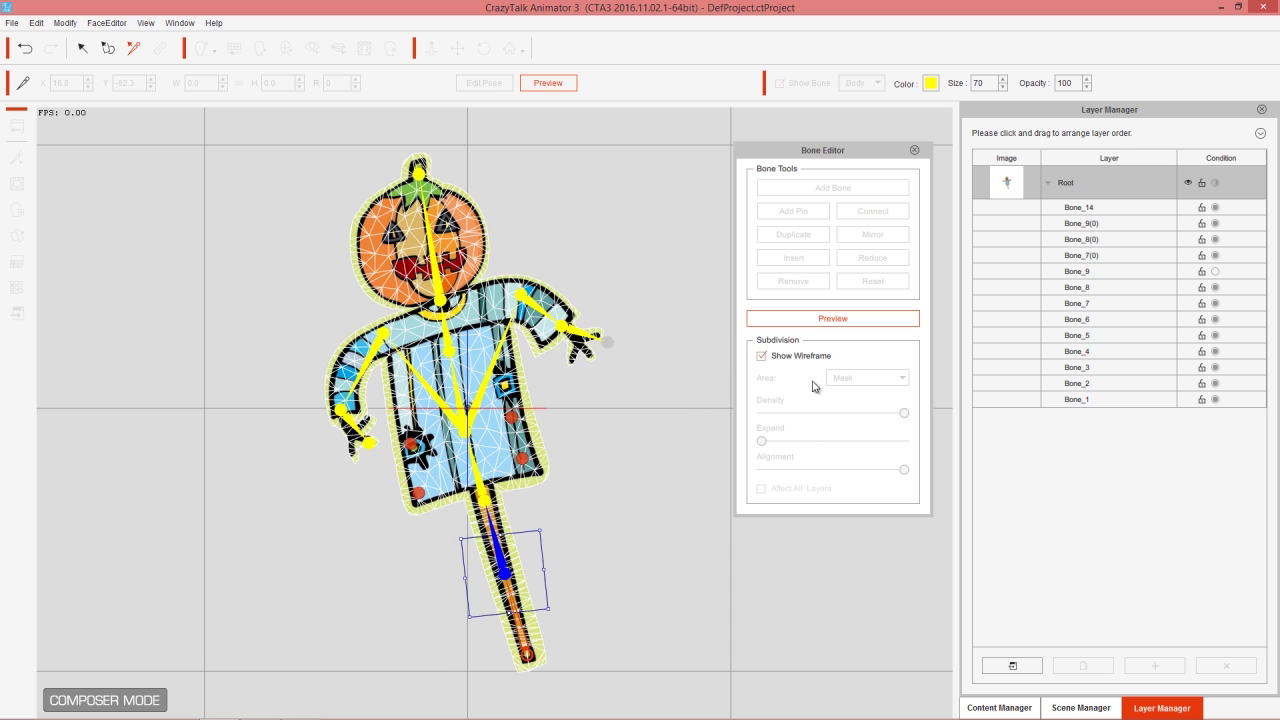
click(851, 318)
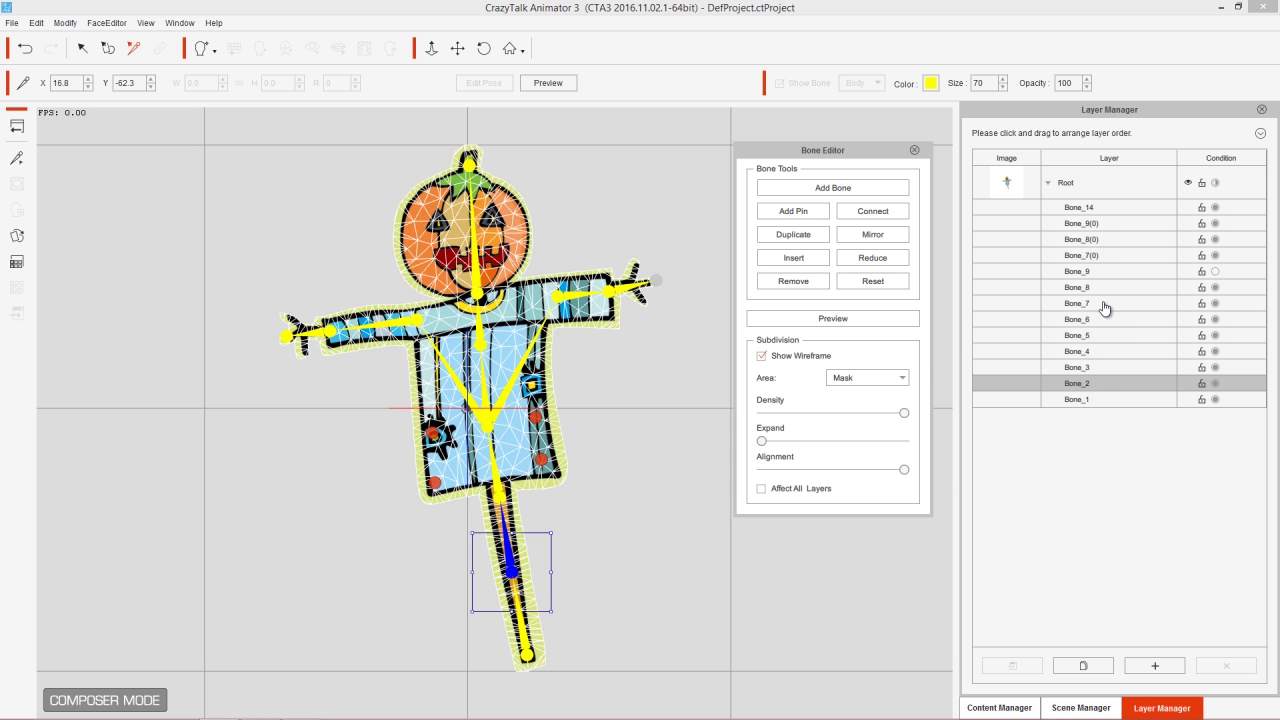
Select the Root layer and close the Bone Editor, and preview bending the scarecrow's arm down at Bone_8
click(1086, 185)
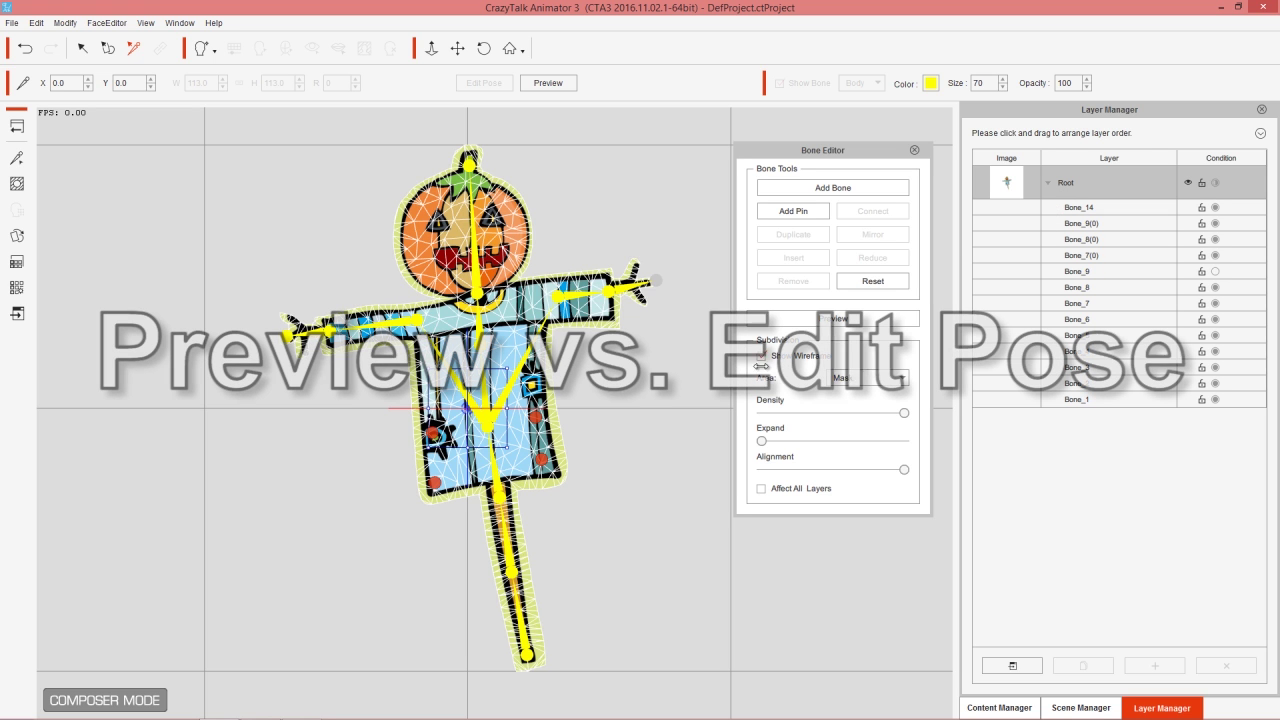
click(913, 150)
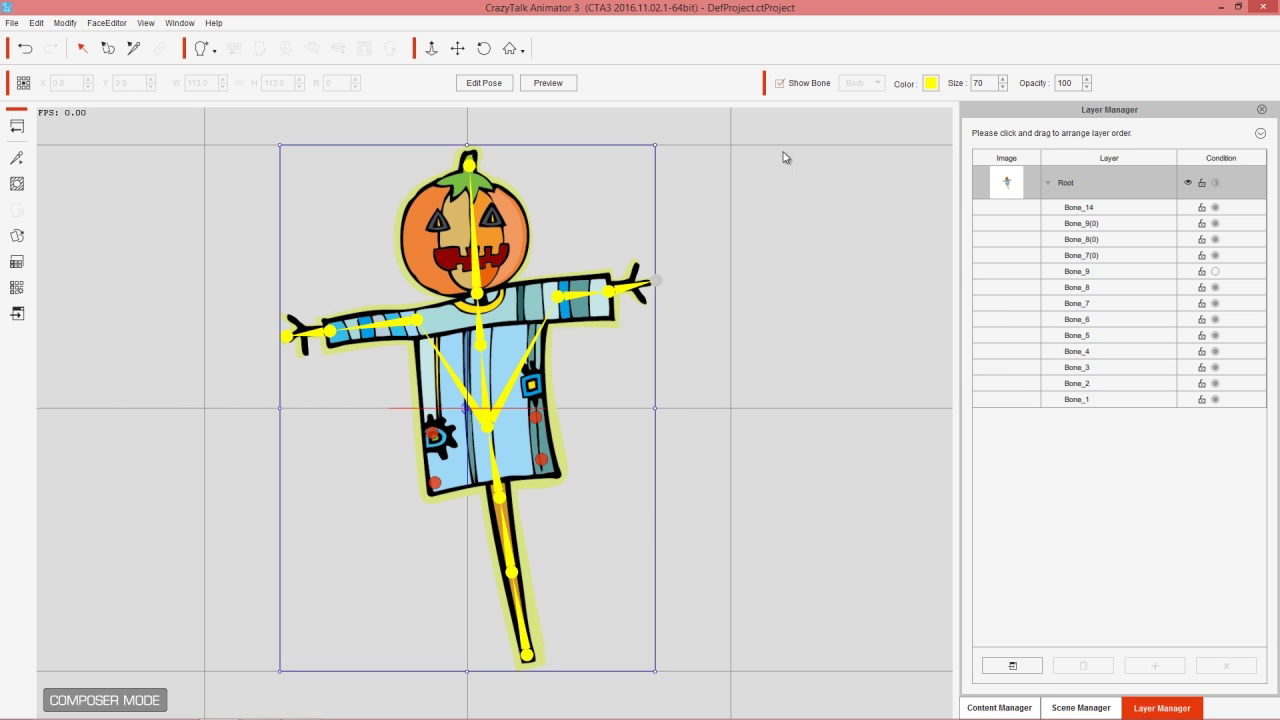
click(548, 83)
click(626, 295)
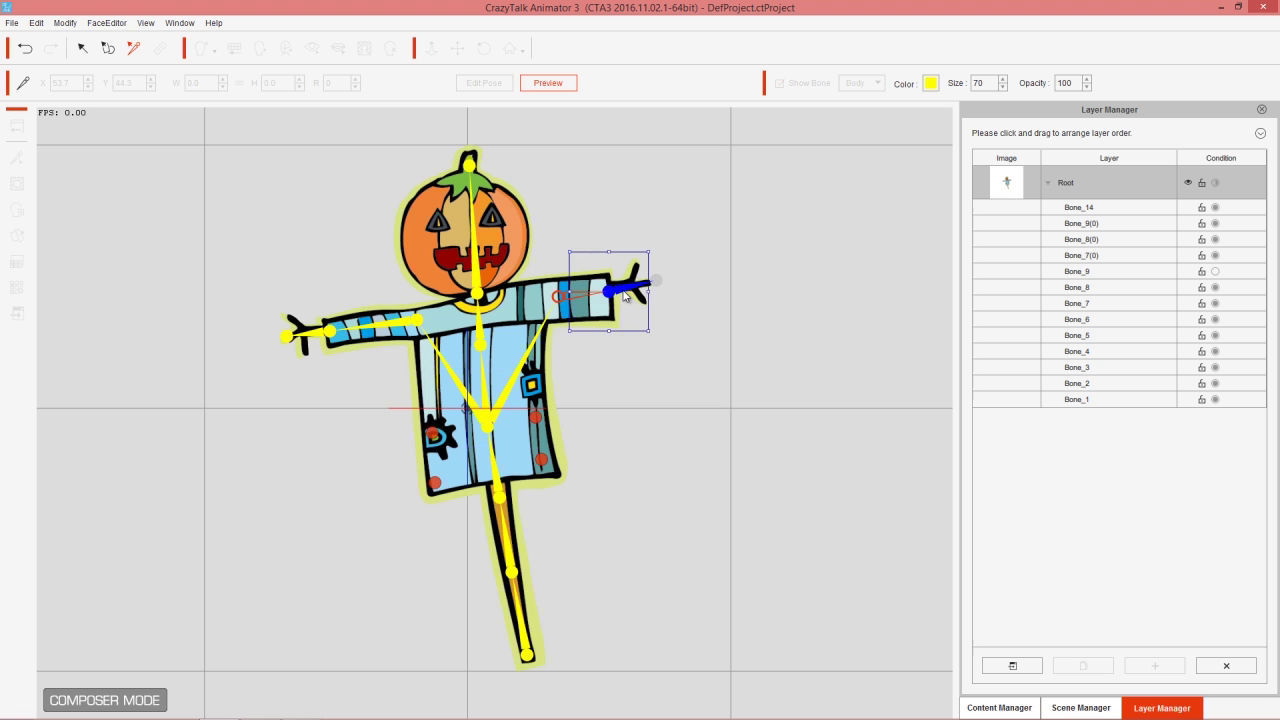
drag(626, 291, 592, 393)
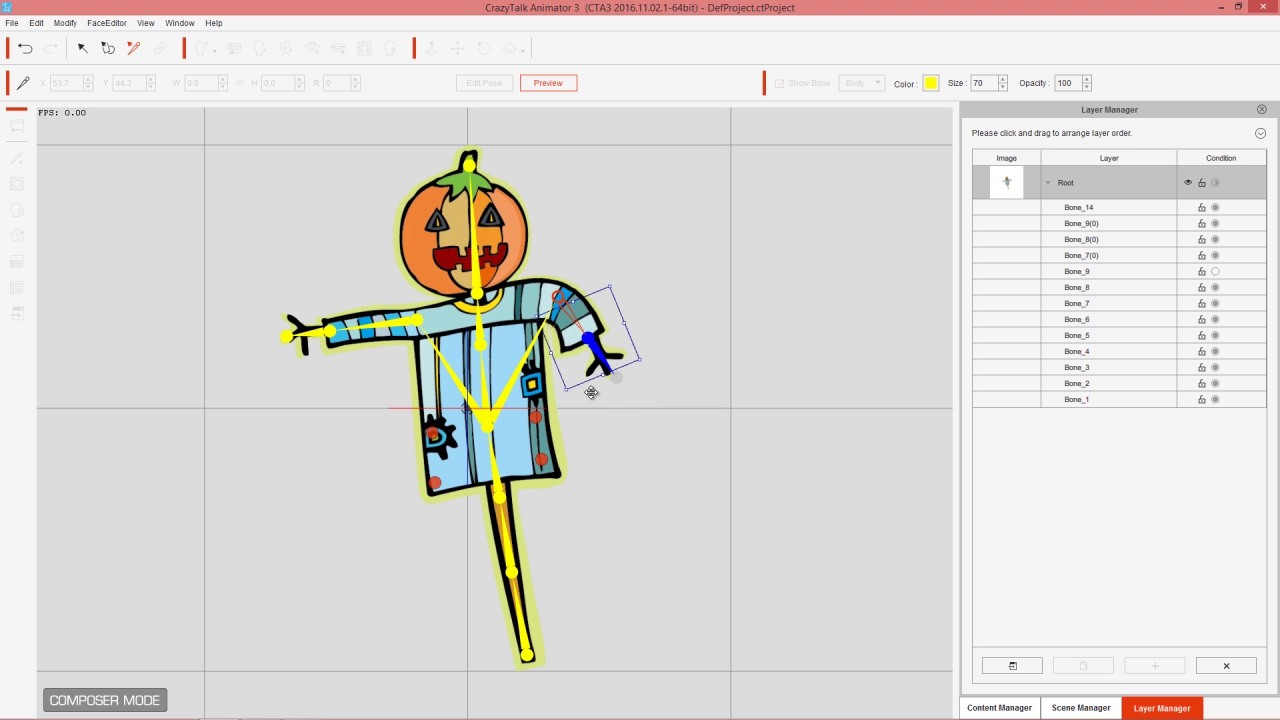
click(548, 83)
Turn on Edit Pose, move the whole scarecrow by its Bone_8, and return to the stage
click(493, 90)
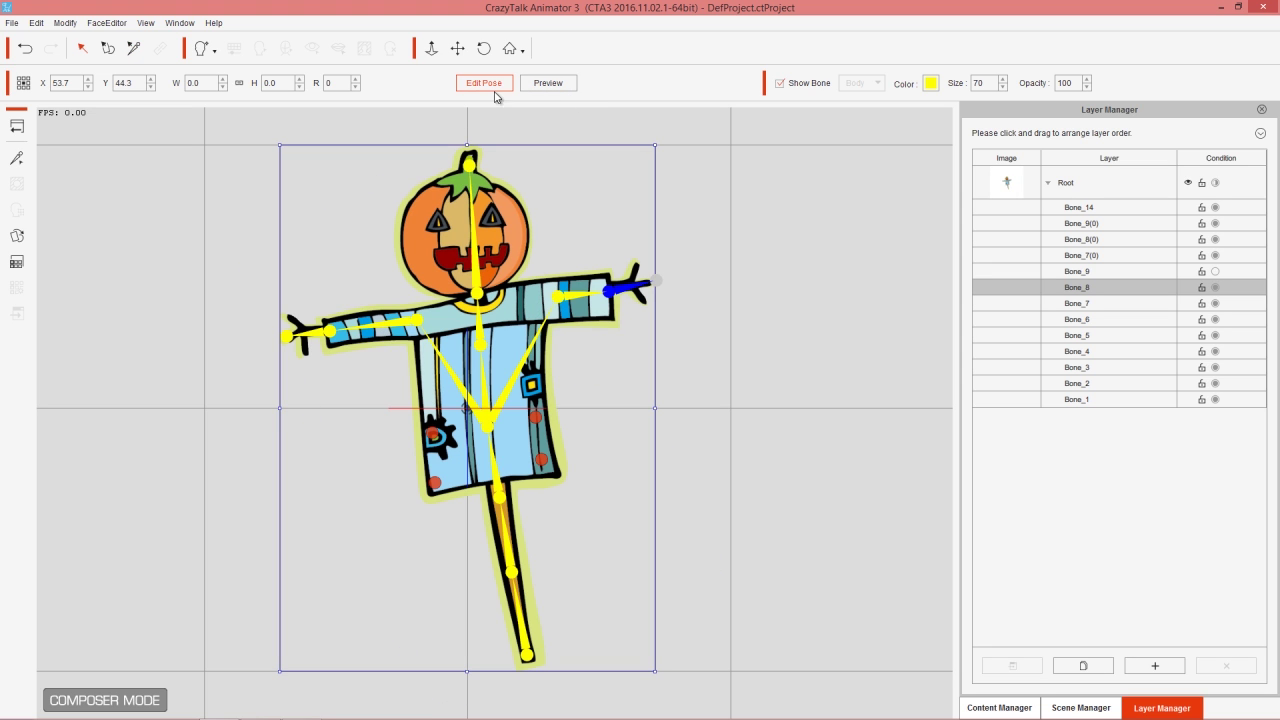
drag(619, 291, 645, 302)
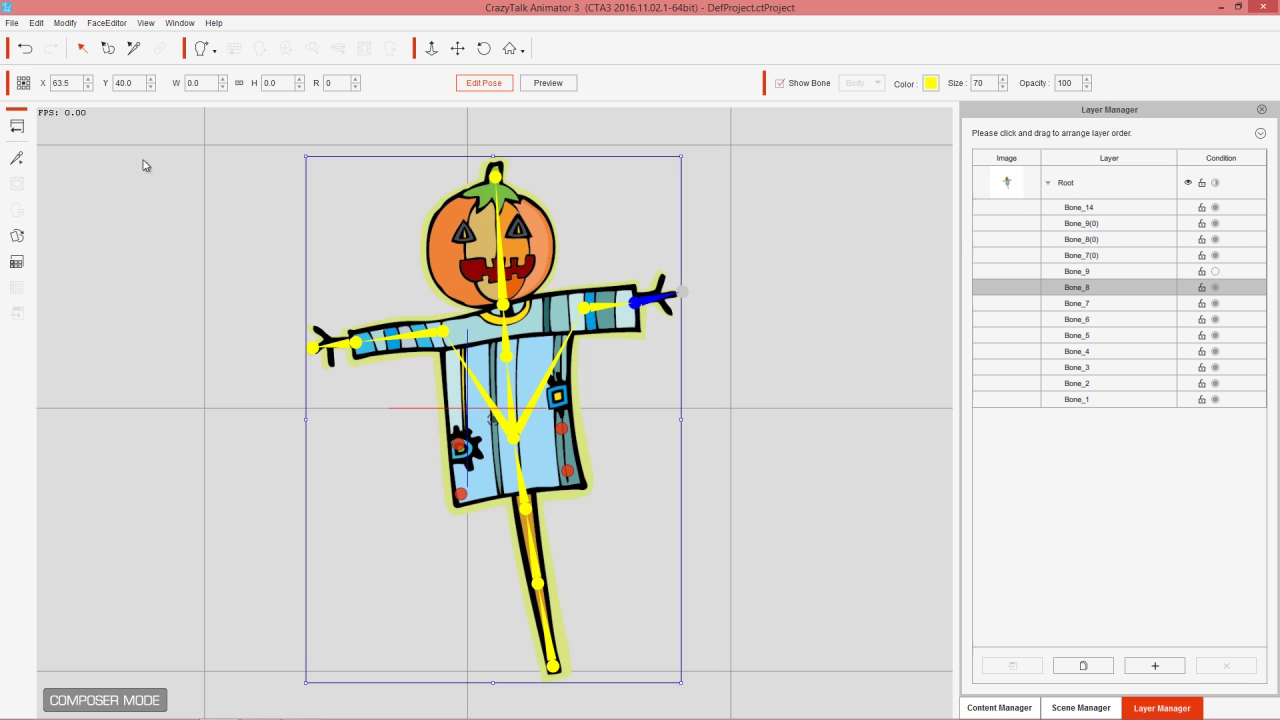
click(16, 128)
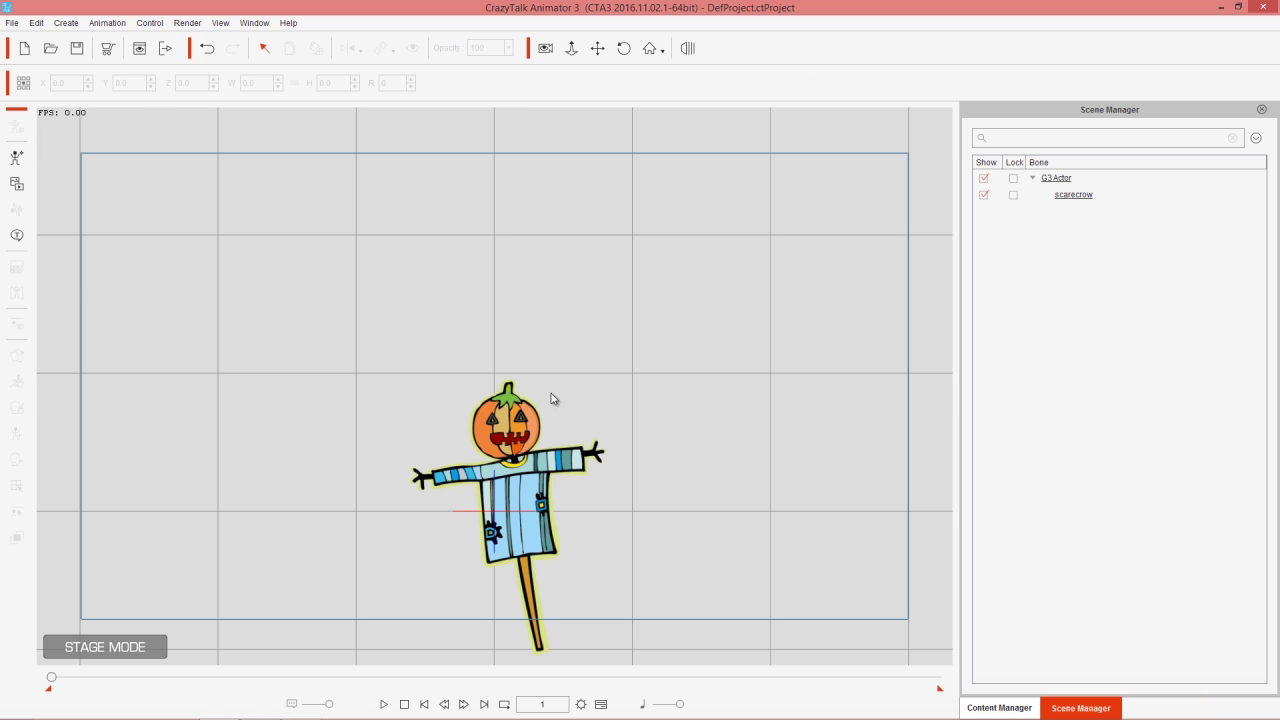
Add the Zombie actor from the 5_G3 Free Bone templates to the stage and open it in the composer
click(1000, 707)
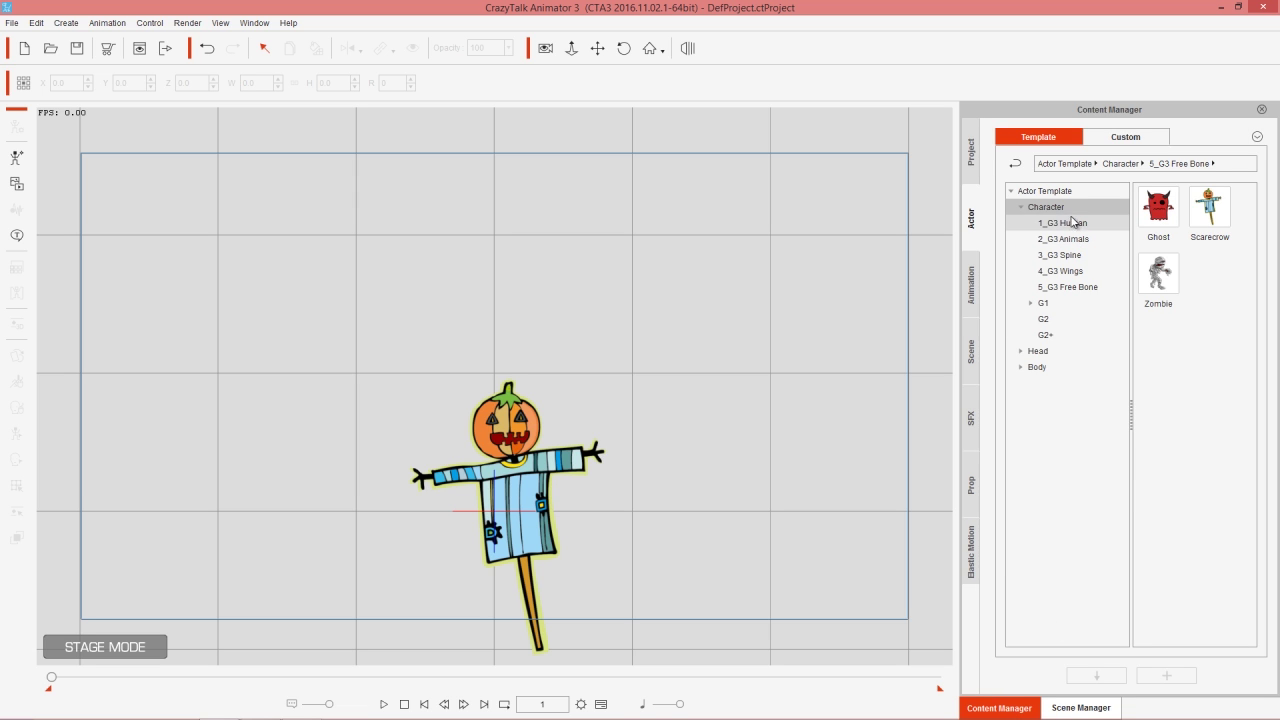
click(1075, 209)
click(1082, 292)
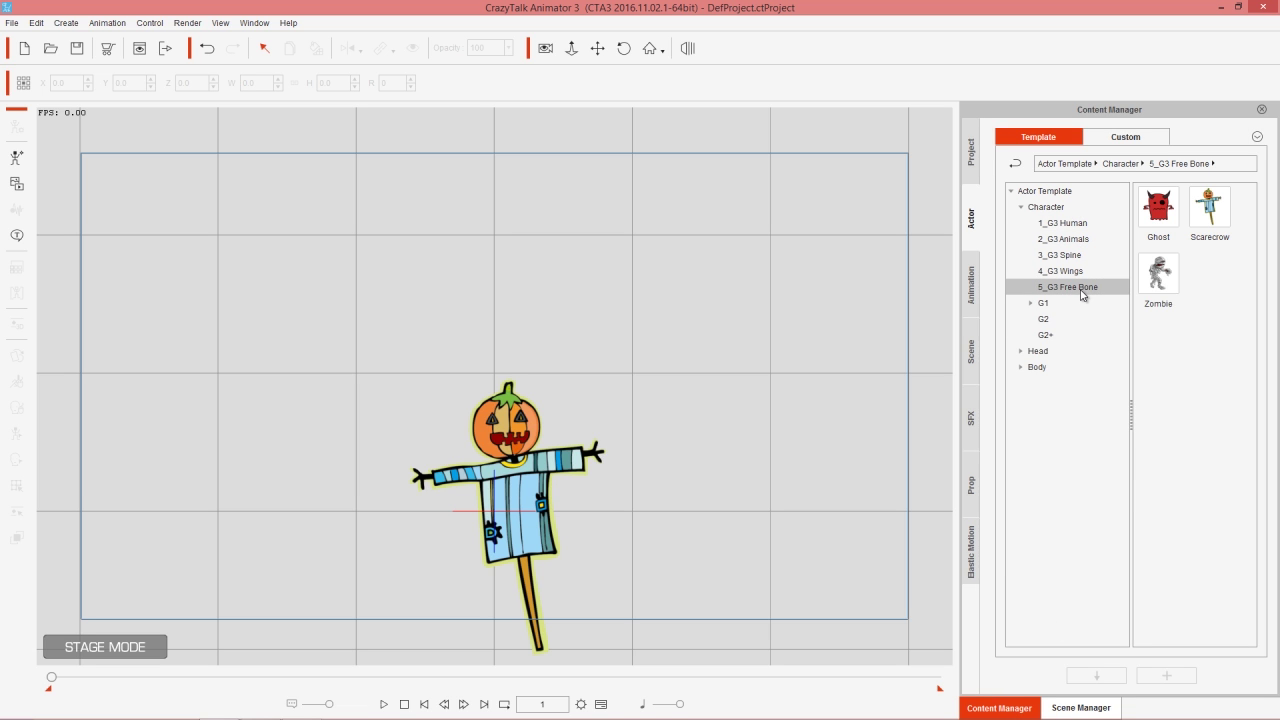
drag(1158, 280, 358, 322)
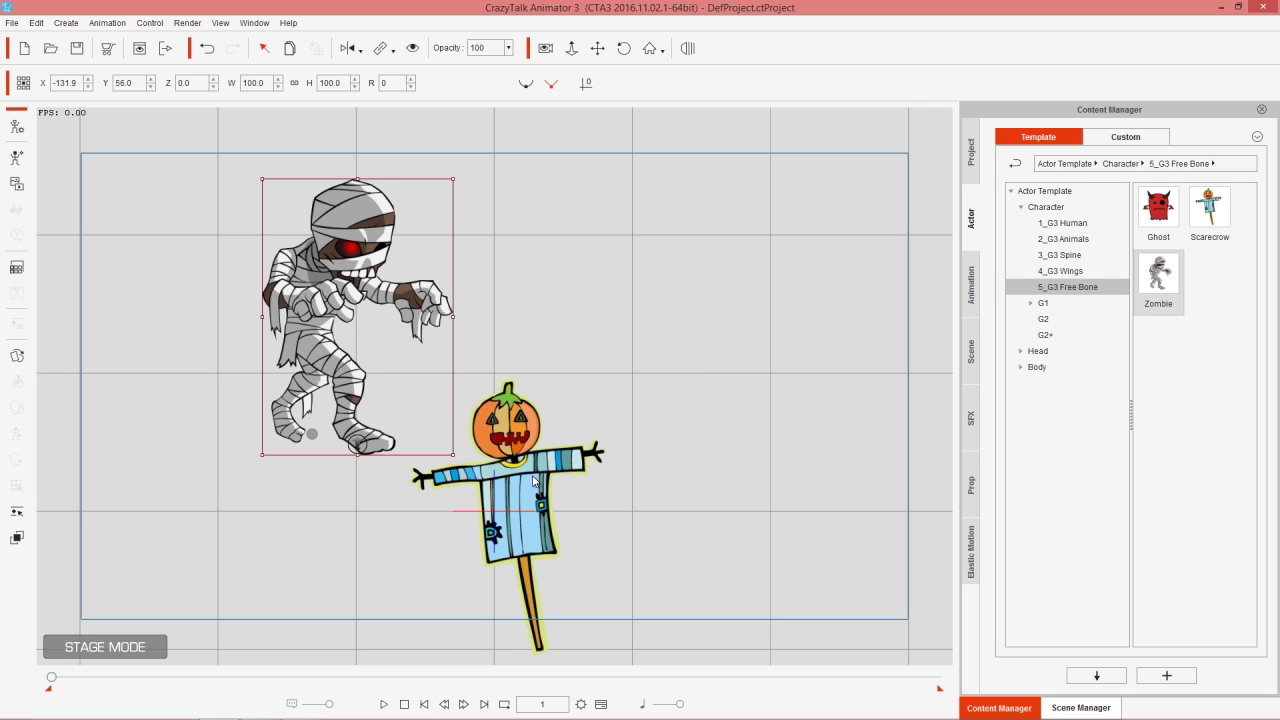
click(14, 127)
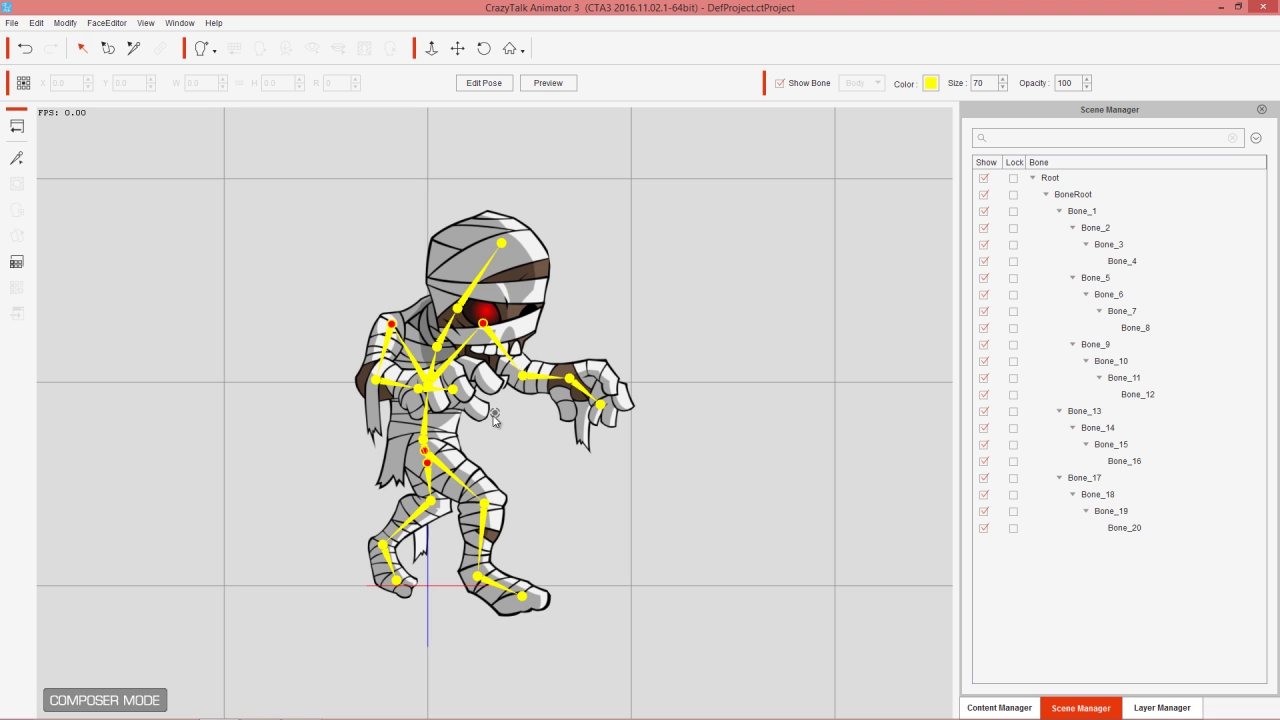
Try to move the zombie's outstretched forearm bone Bone_6 with Edit Pose off, and undo the attempt
click(541, 380)
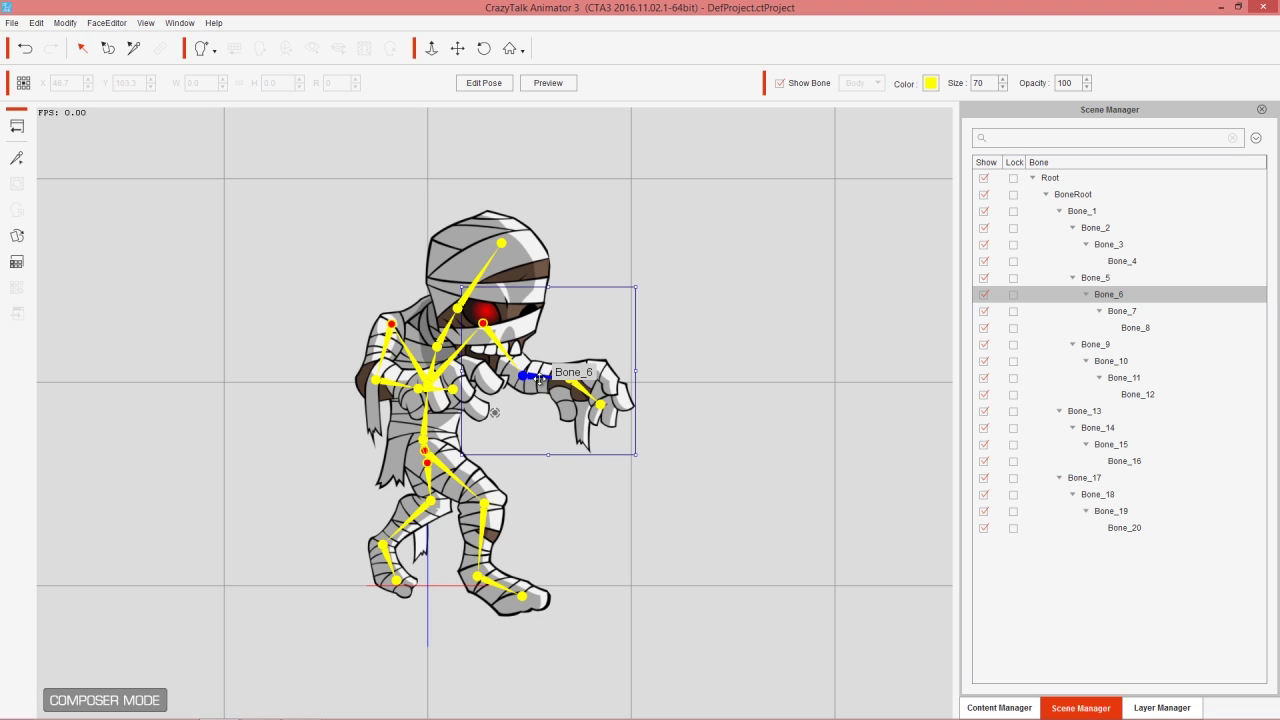
drag(541, 380, 735, 220)
key(ctrl+z)
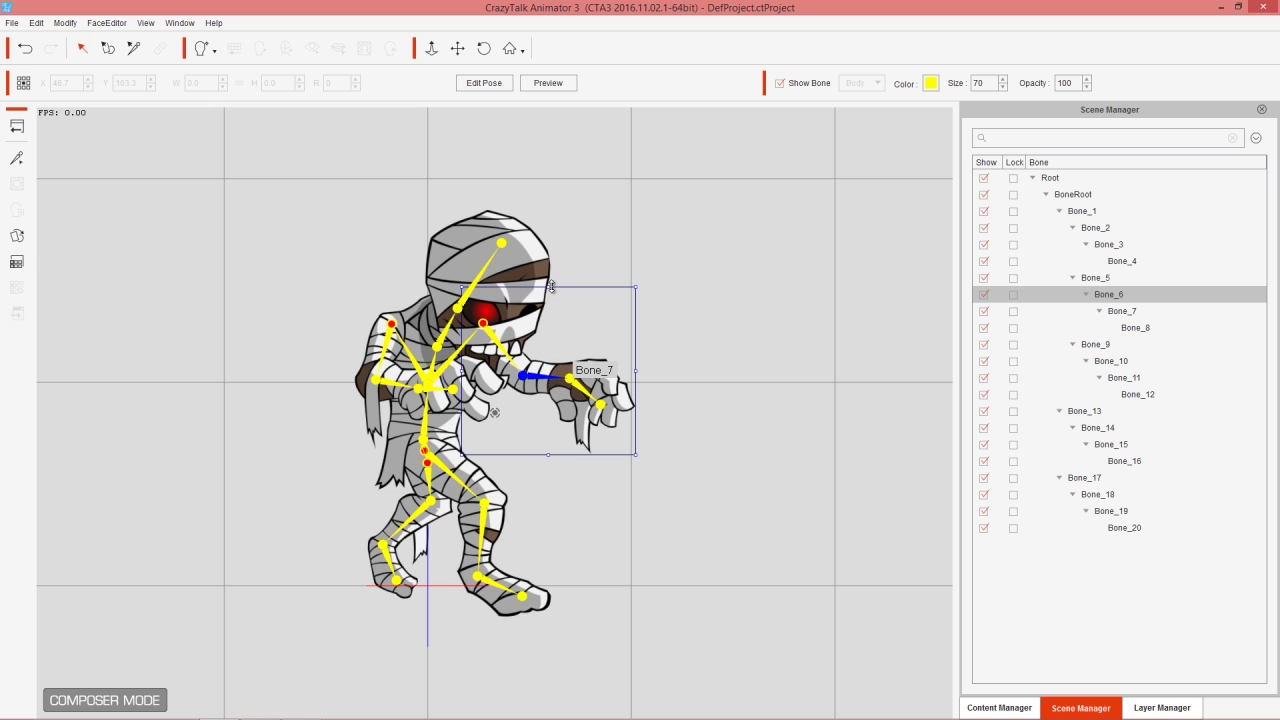
Turn on Edit Pose and raise the zombie's outstretched arm by rotating Bone_5 to 295 degrees
click(493, 85)
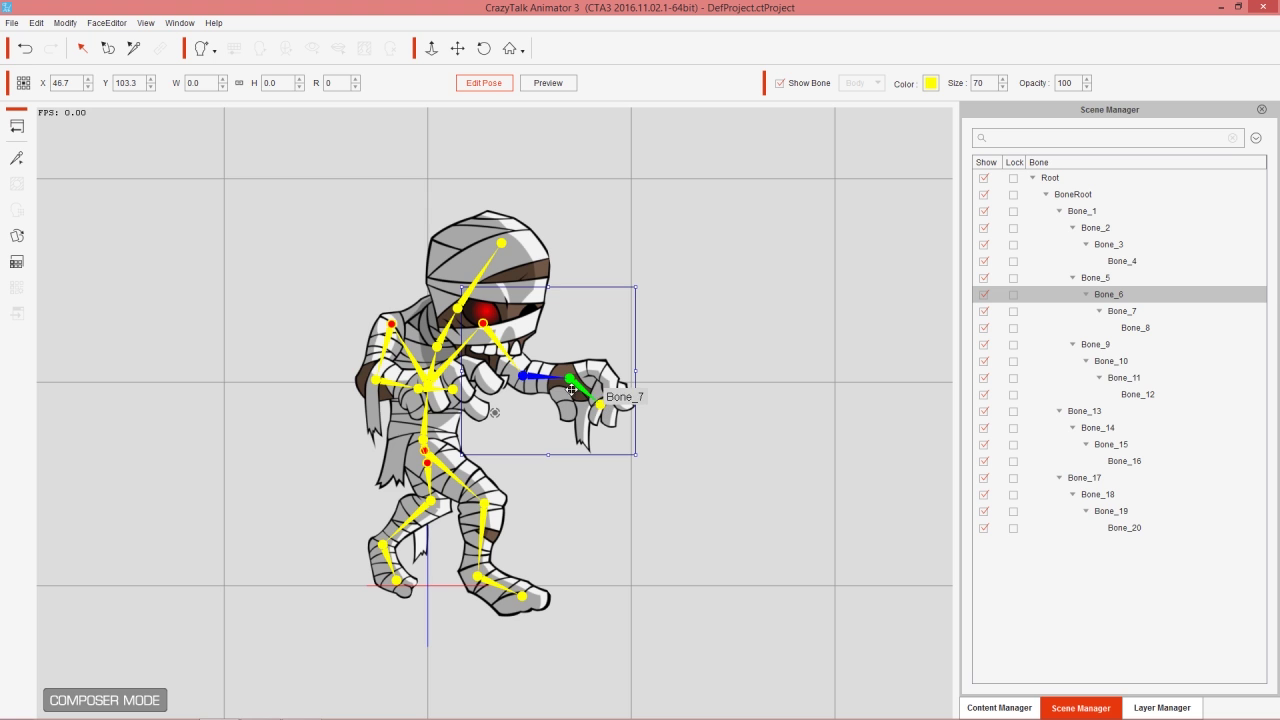
click(494, 340)
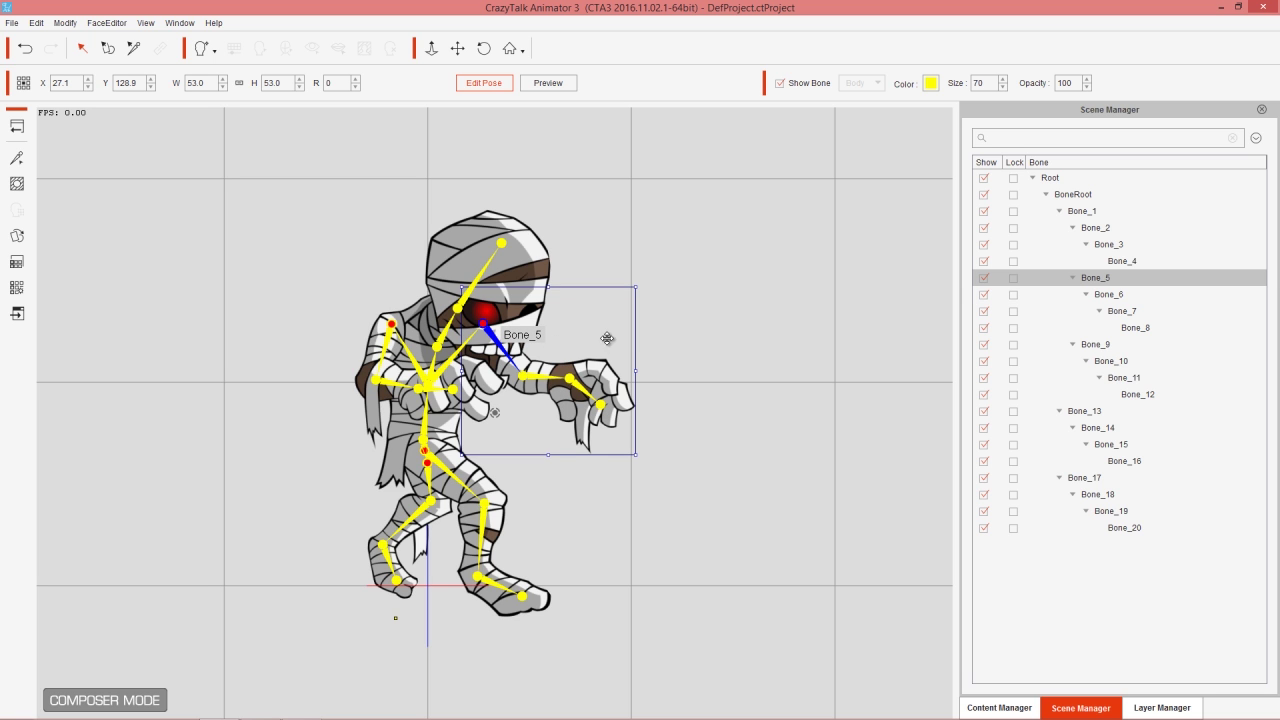
drag(647, 284, 530, 86)
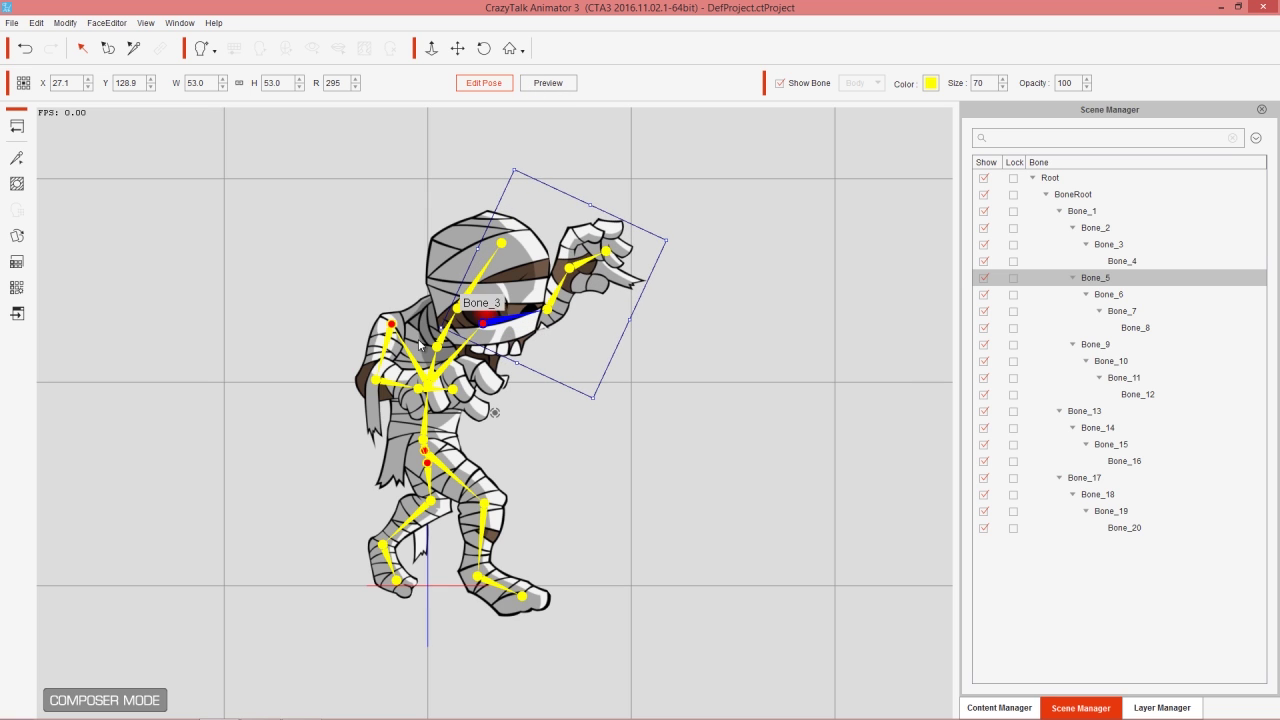
Rotate the zombie's other upper-arm bone Bone_9 to 7 degrees, turn off Edit Pose and return to the stage
click(386, 345)
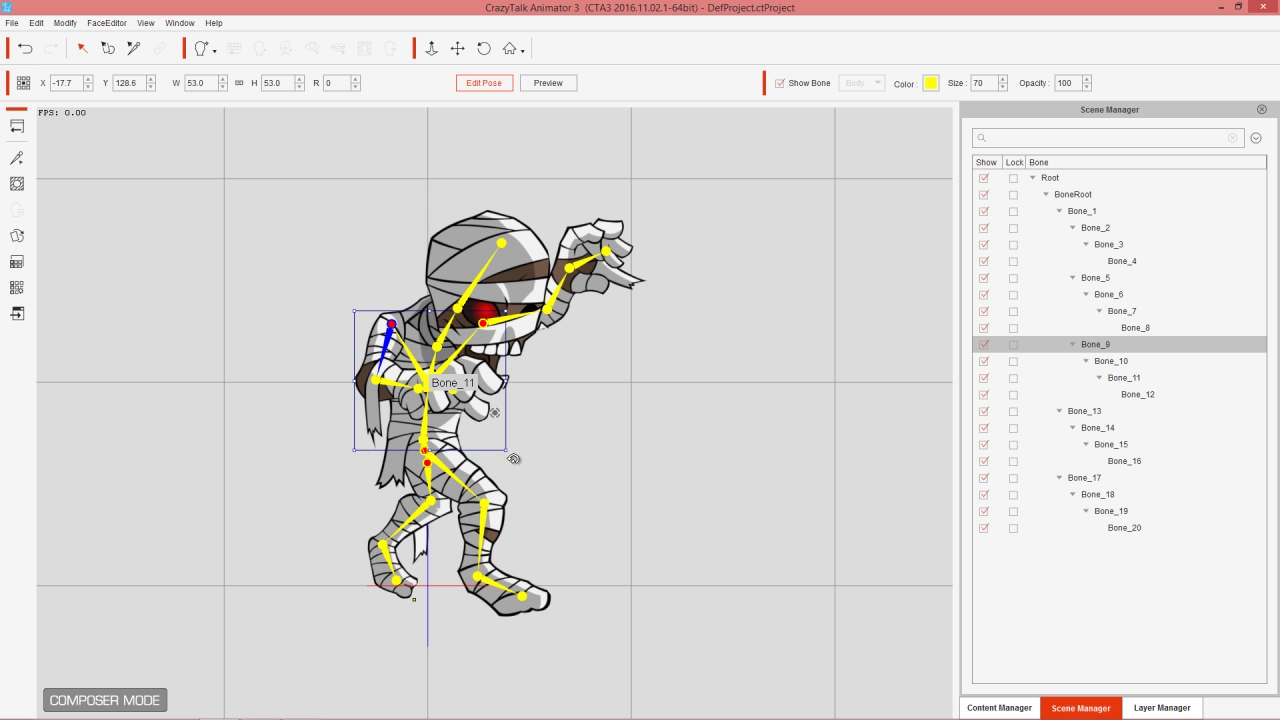
drag(508, 452, 504, 481)
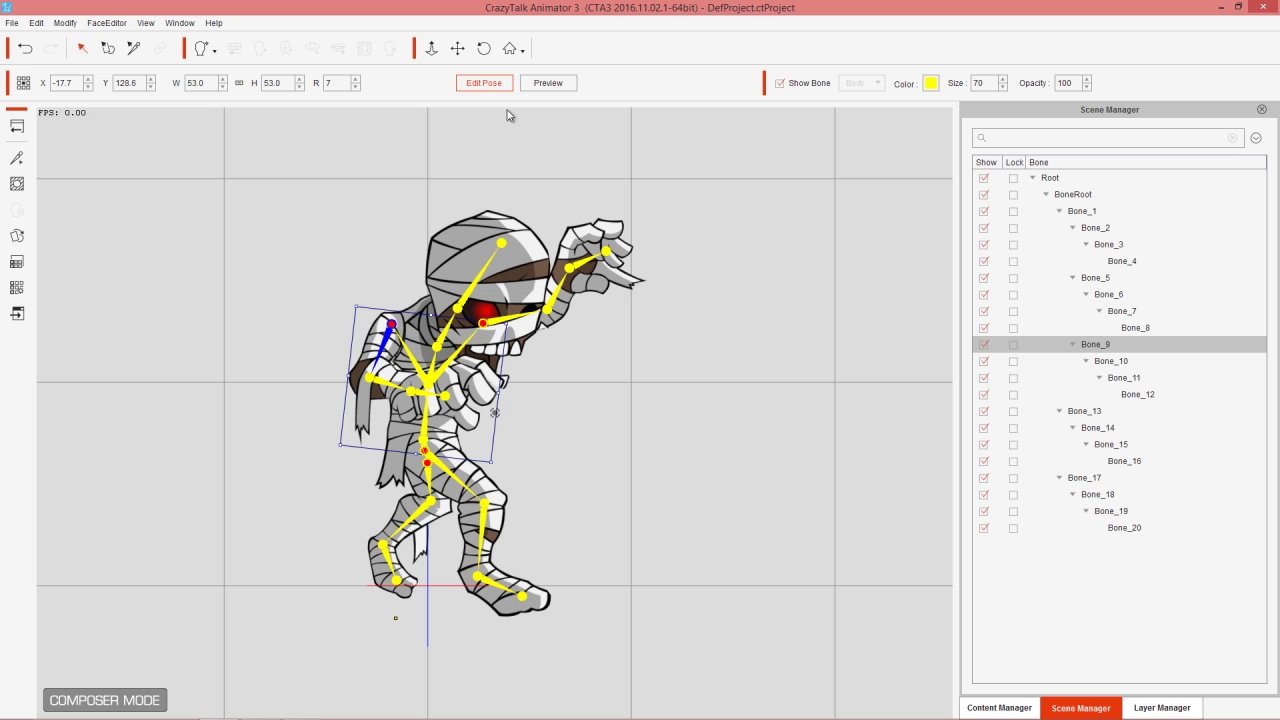
click(490, 85)
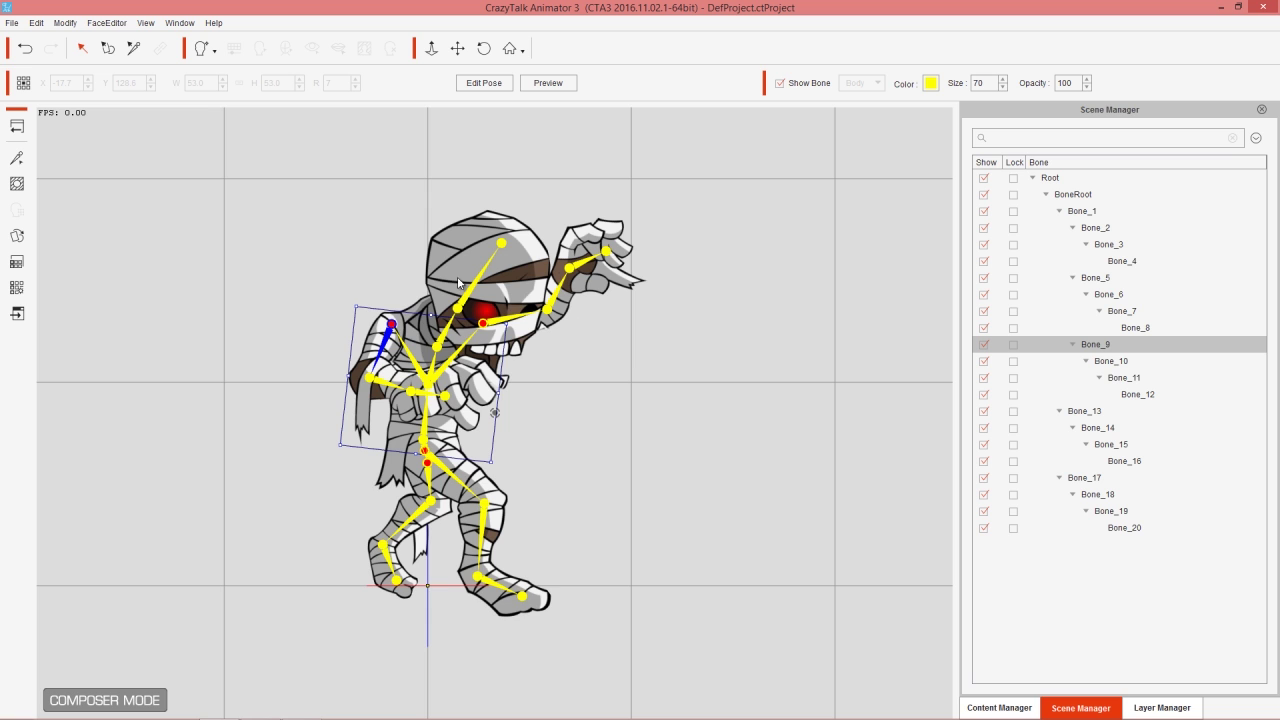
click(17, 125)
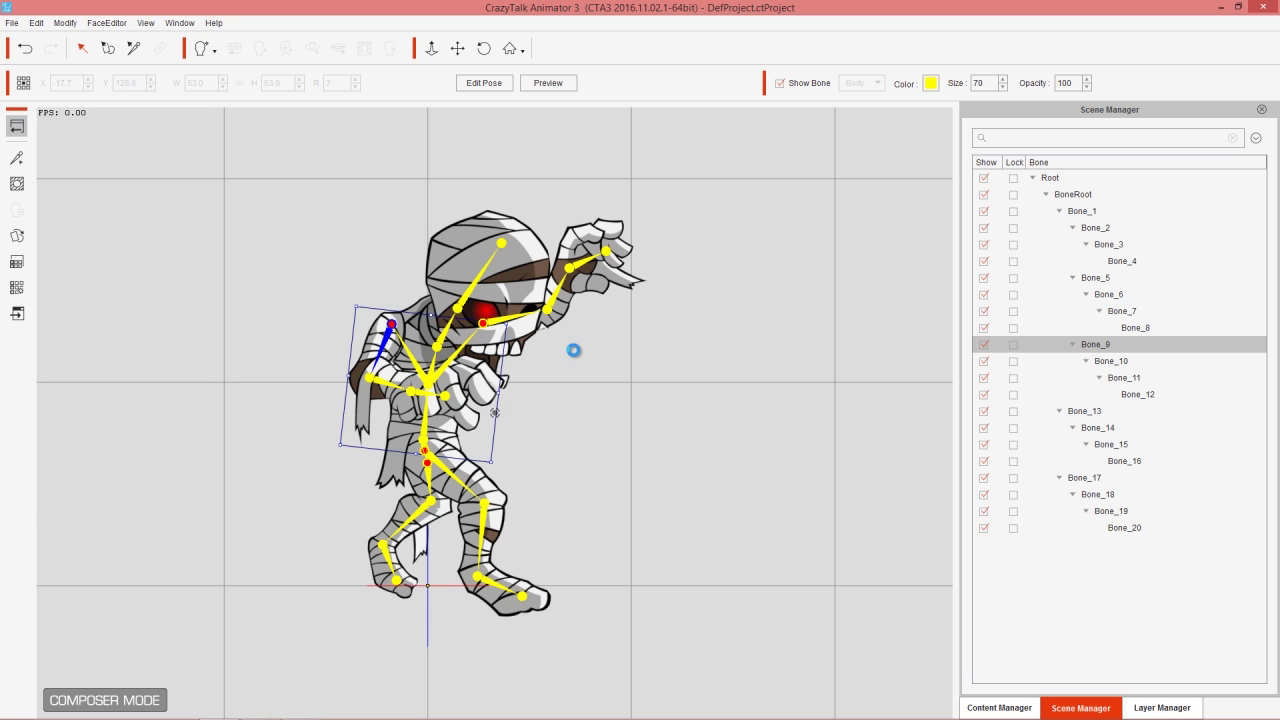